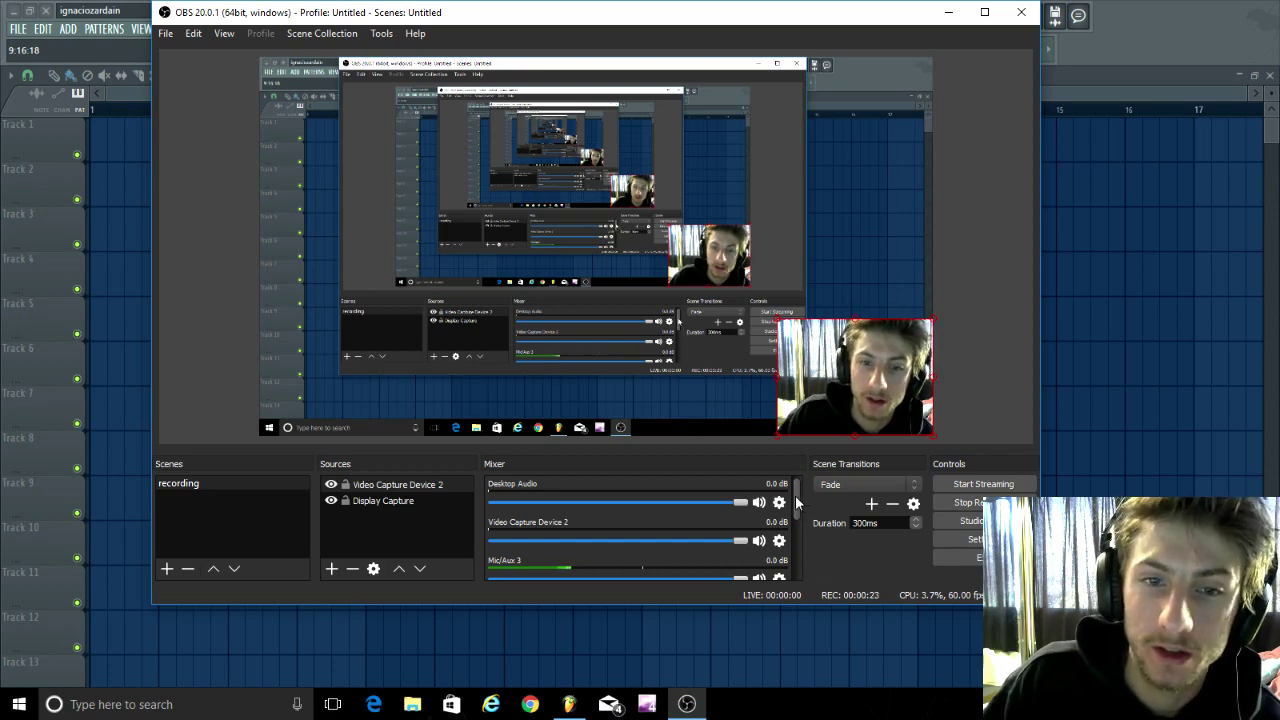
Step: Nudge the OBS Studio window downward so FL Studio's top toolbar is visible above it
left_click_drag(800, 510, 793, 556)
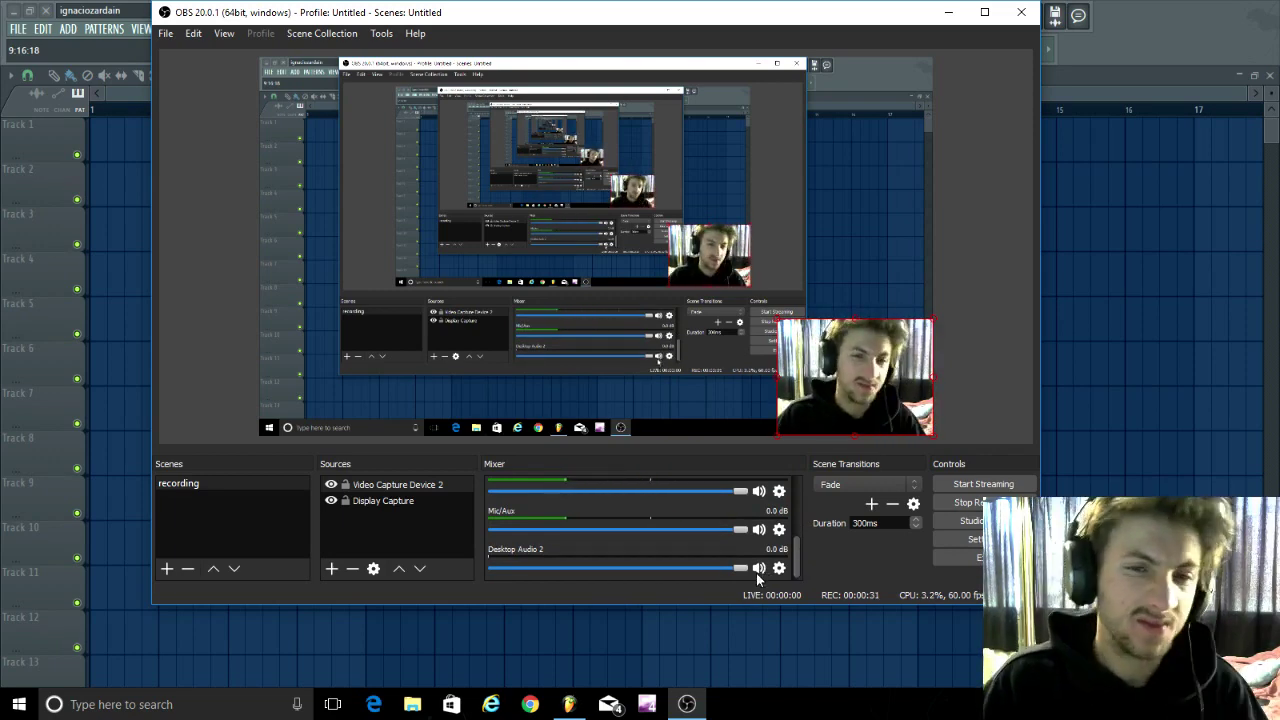
left_click_drag(583, 20, 575, 64)
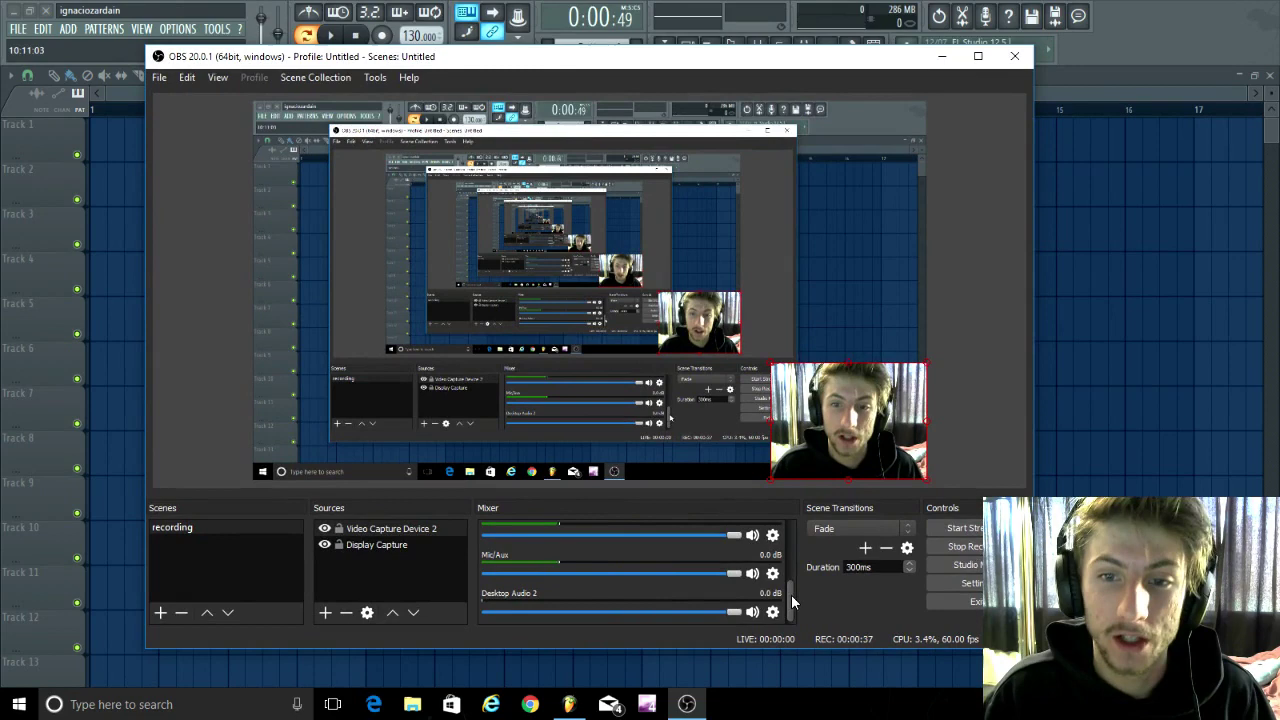
left_click_drag(791, 594, 767, 634)
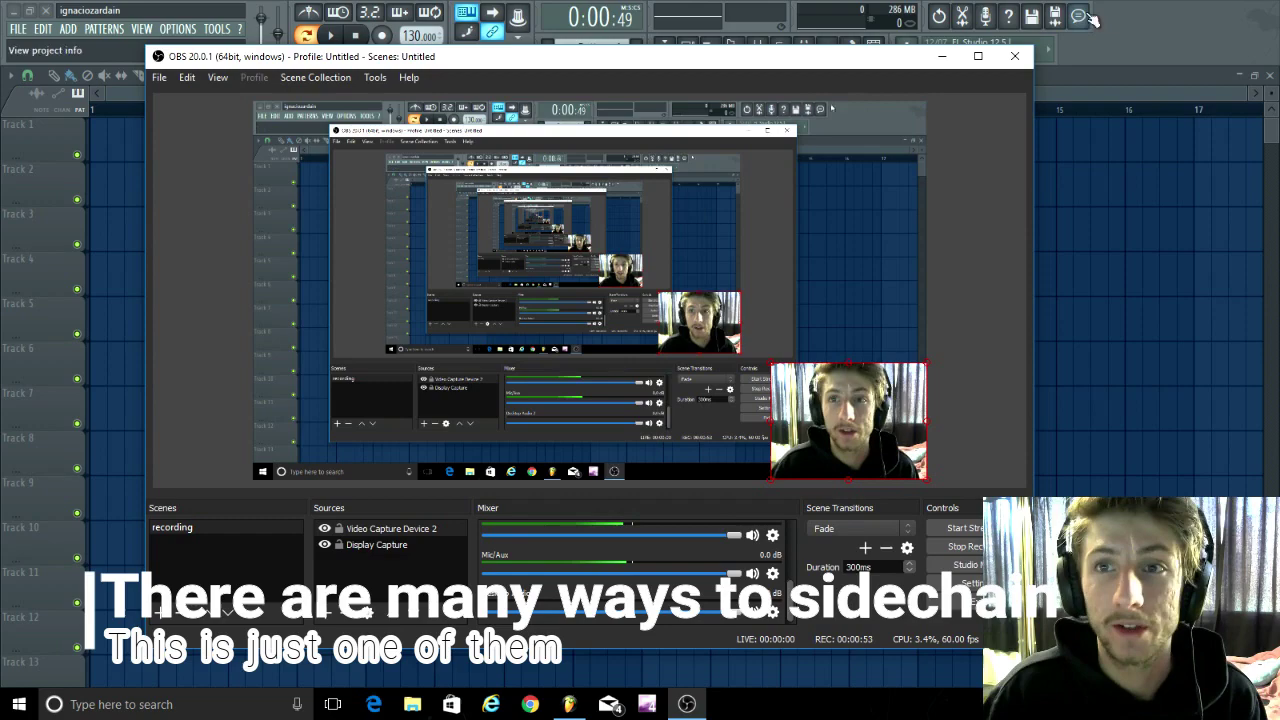
mouse_move(909, 66)
left_mouse_down()
mouse_move(869, 124)
mouse_move(906, 61)
left_mouse_up()
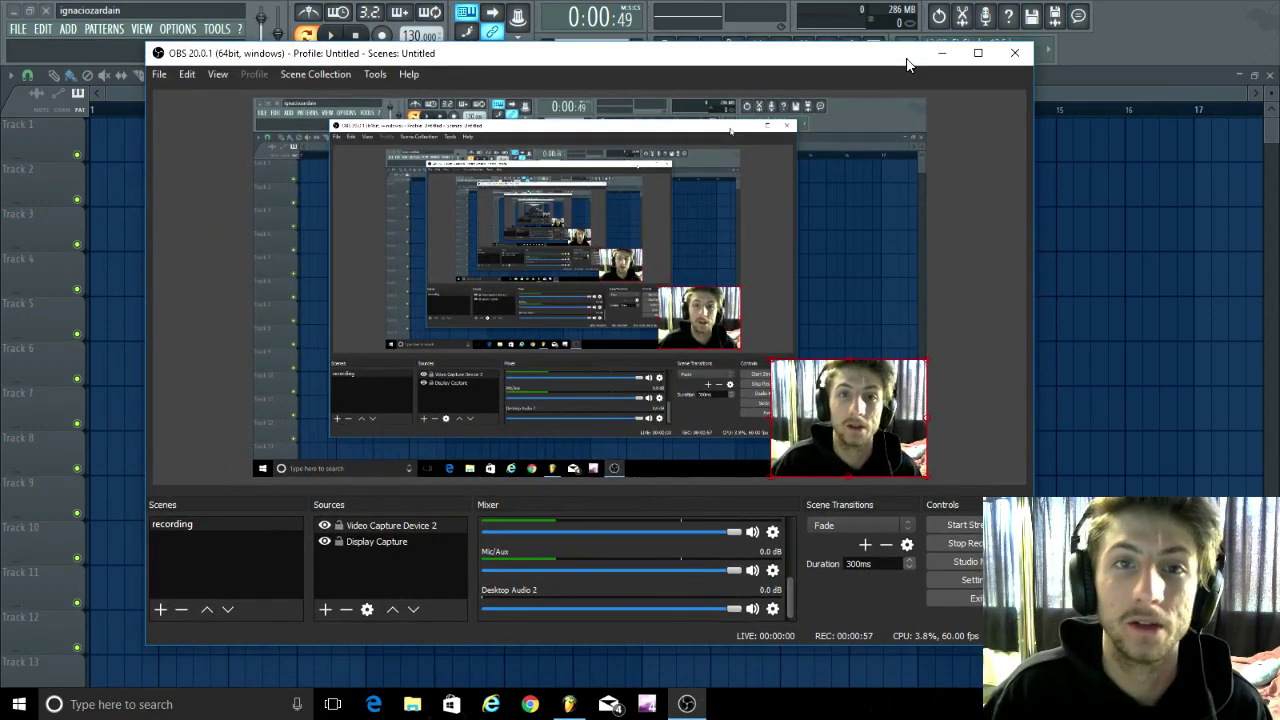
Step: Minimize OBS, toggle the Channel rack back into view, and open then close the Mixer
left_click(941, 53)
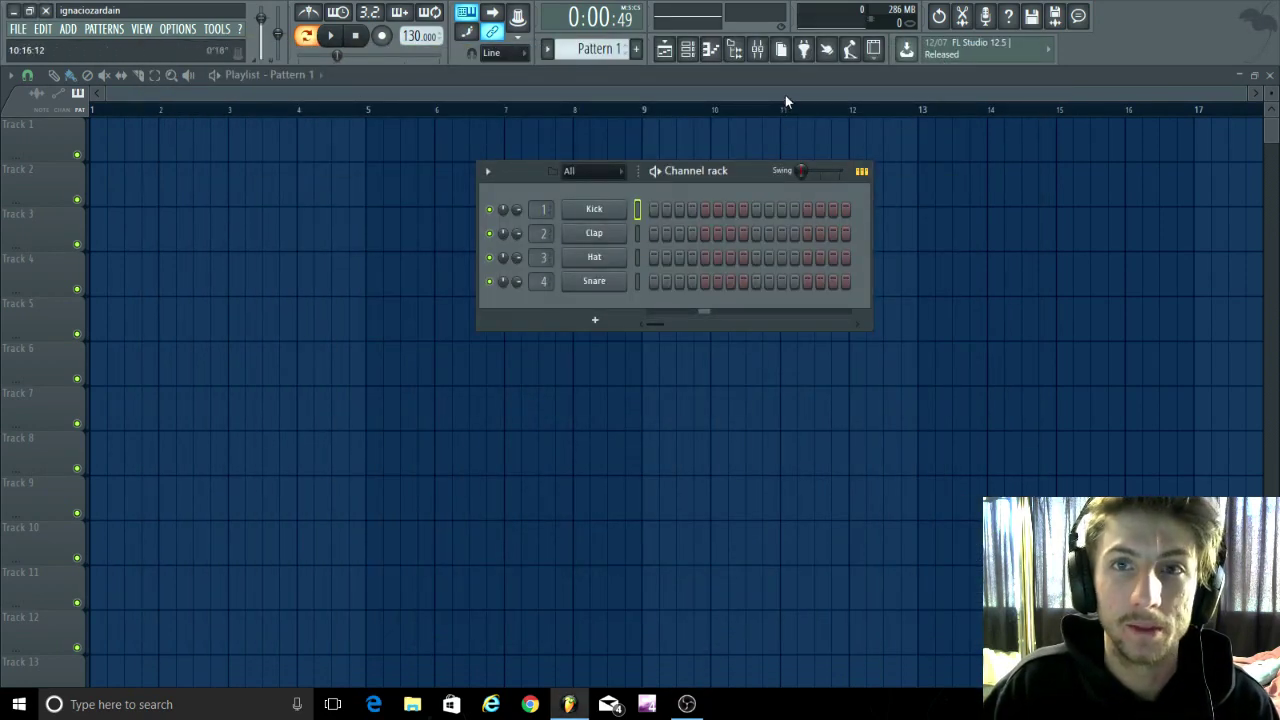
key("F6")
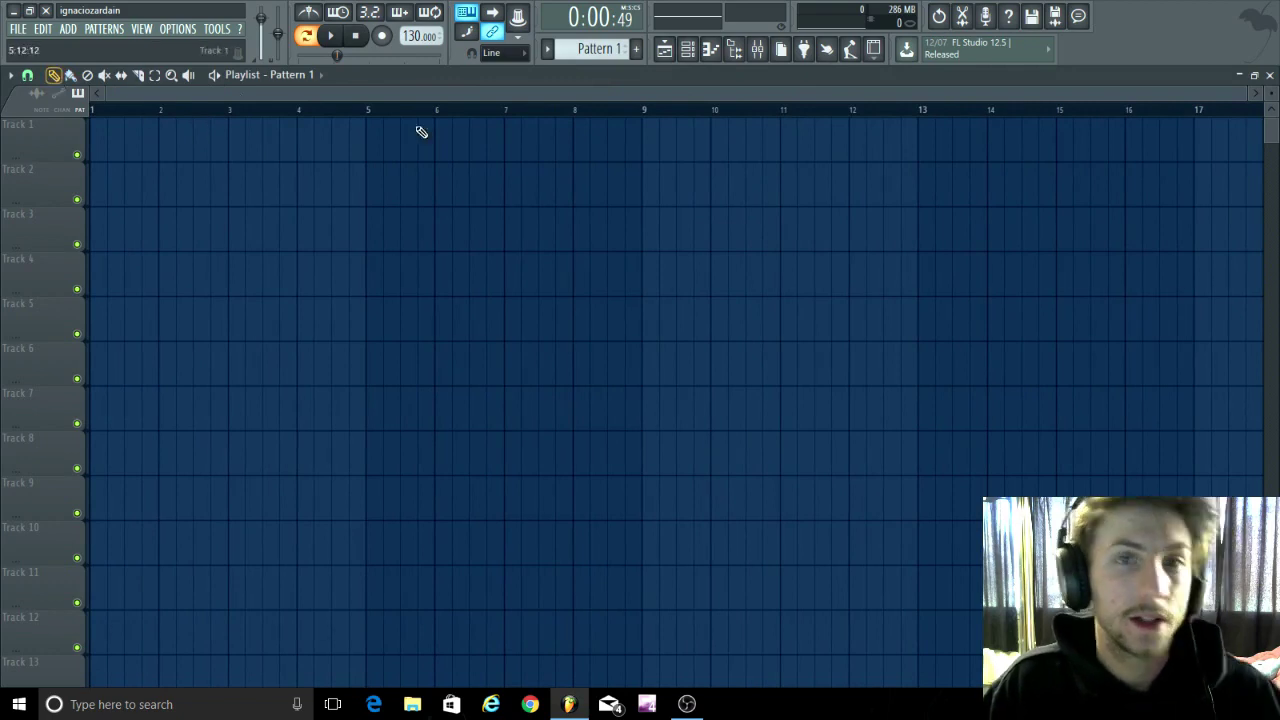
left_click(699, 57)
left_click(689, 52)
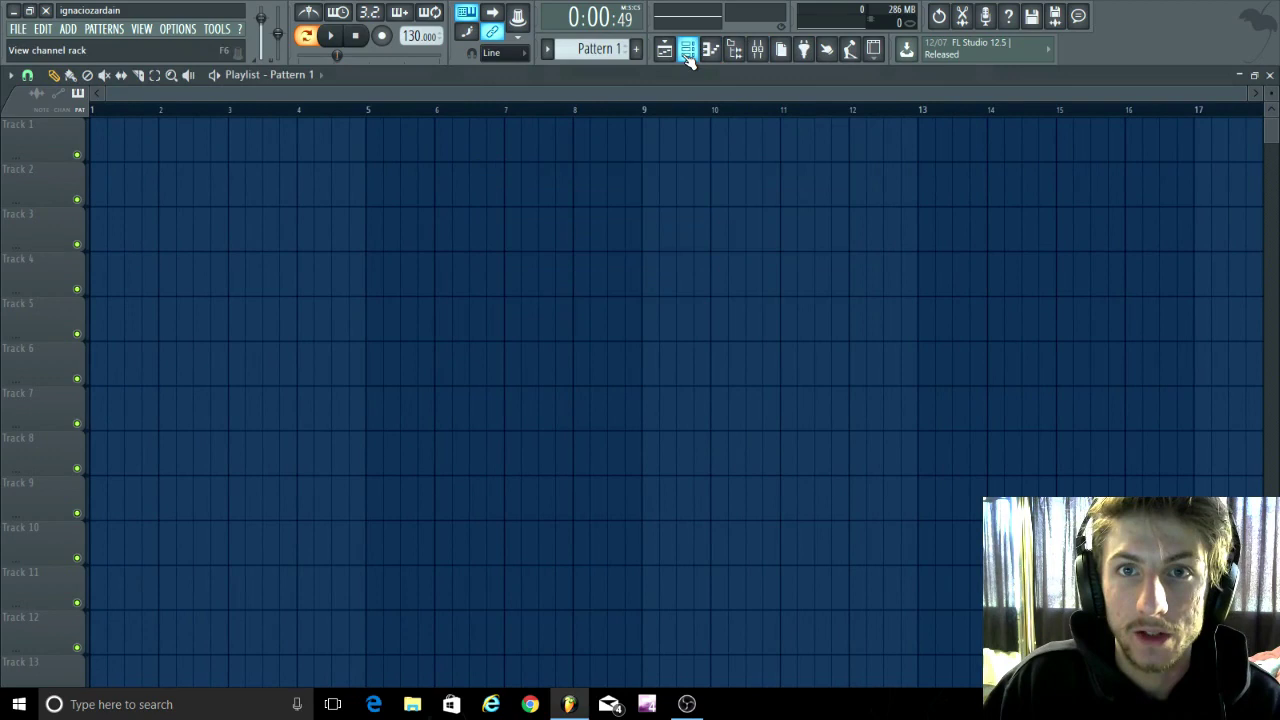
left_click(689, 52)
left_click(689, 50)
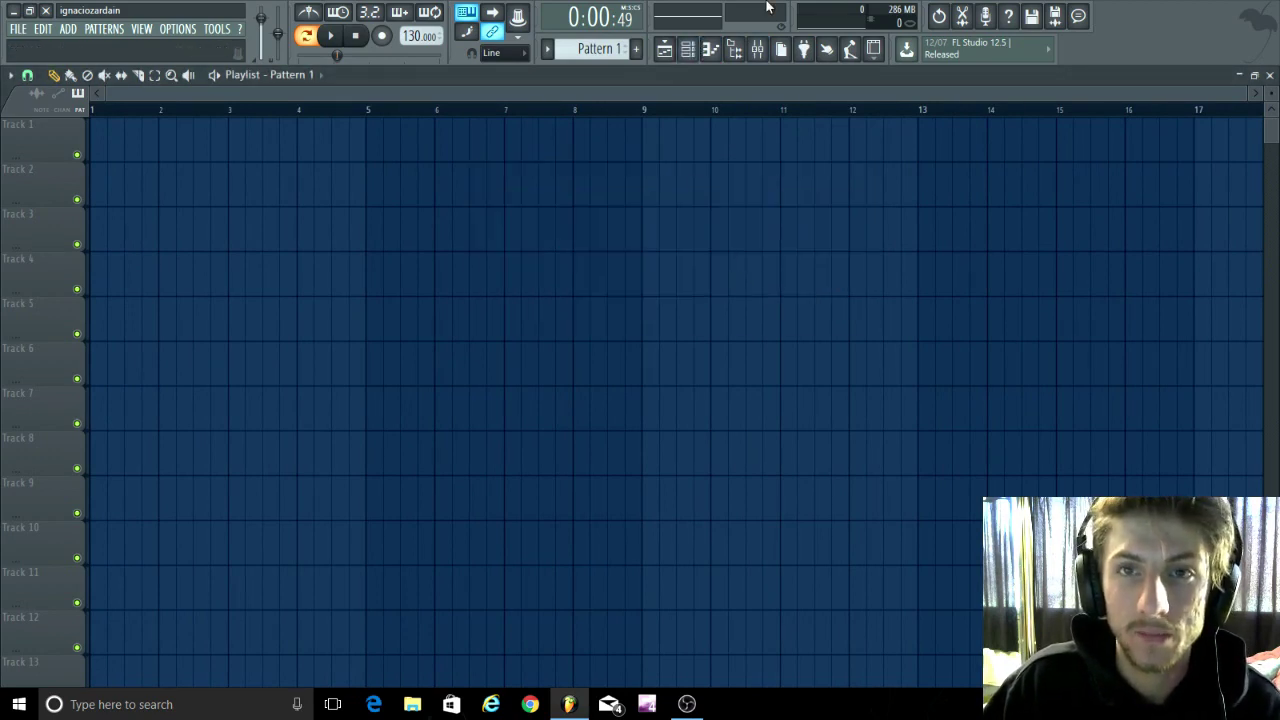
left_click(688, 49)
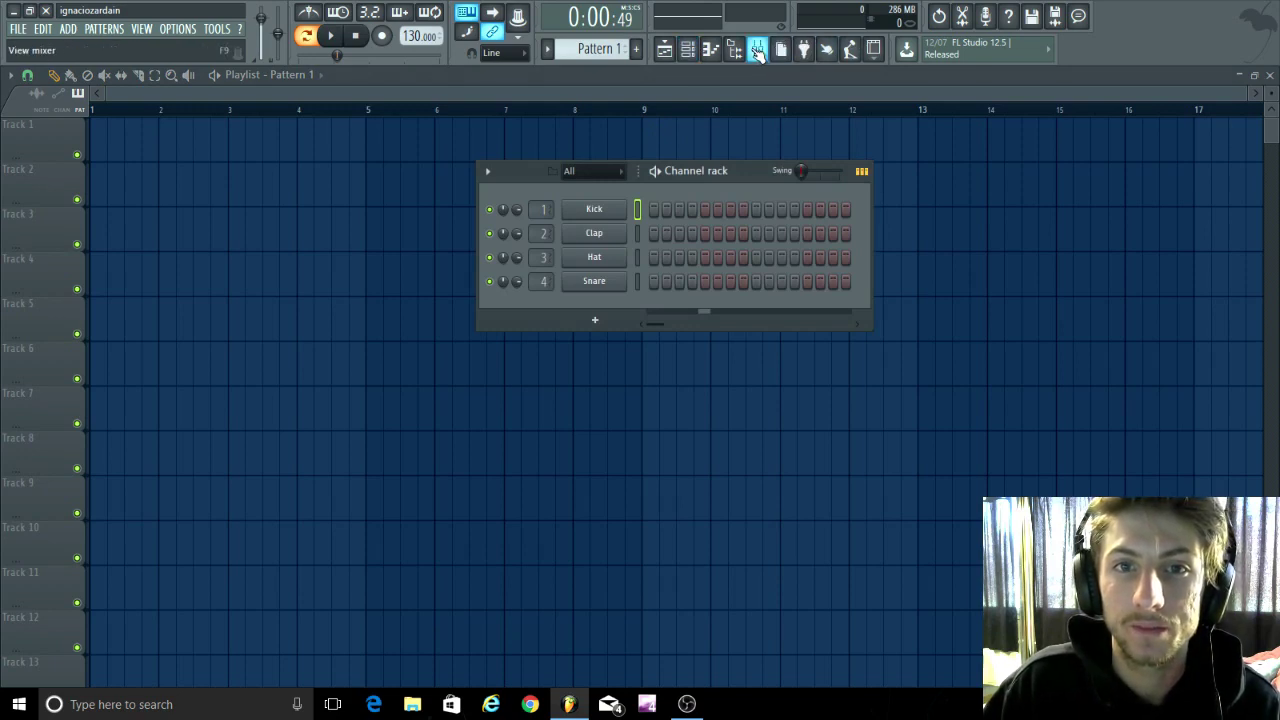
left_click(757, 52)
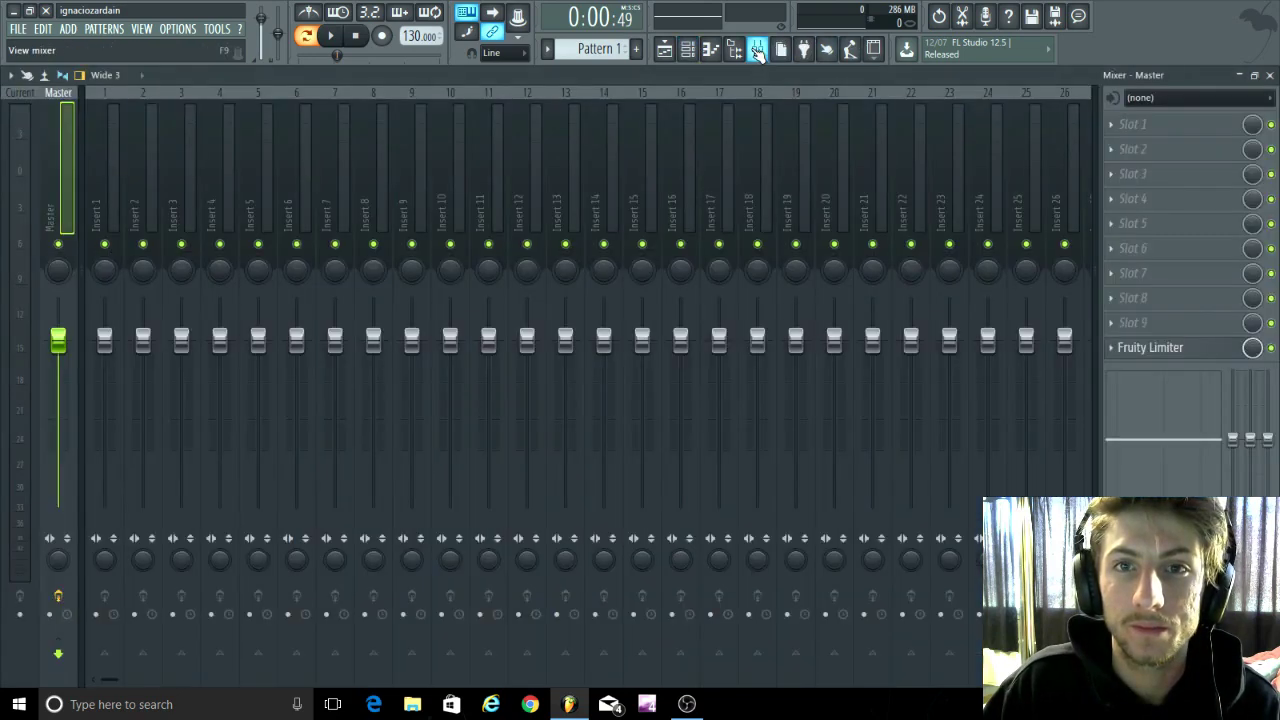
left_click(1240, 77)
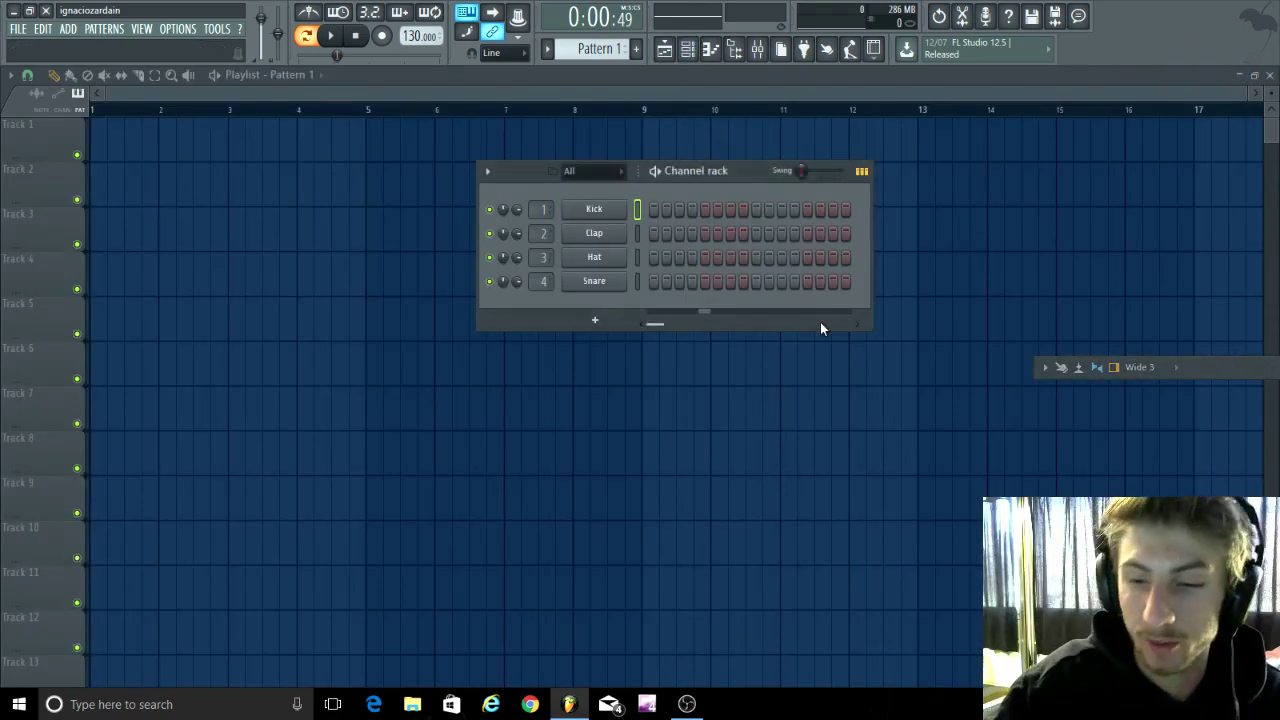
Step: Open the Browser on All and expand Total Dubstep Volume 2 > Bass One Shots
key("alt+F8")
left_click(684, 30)
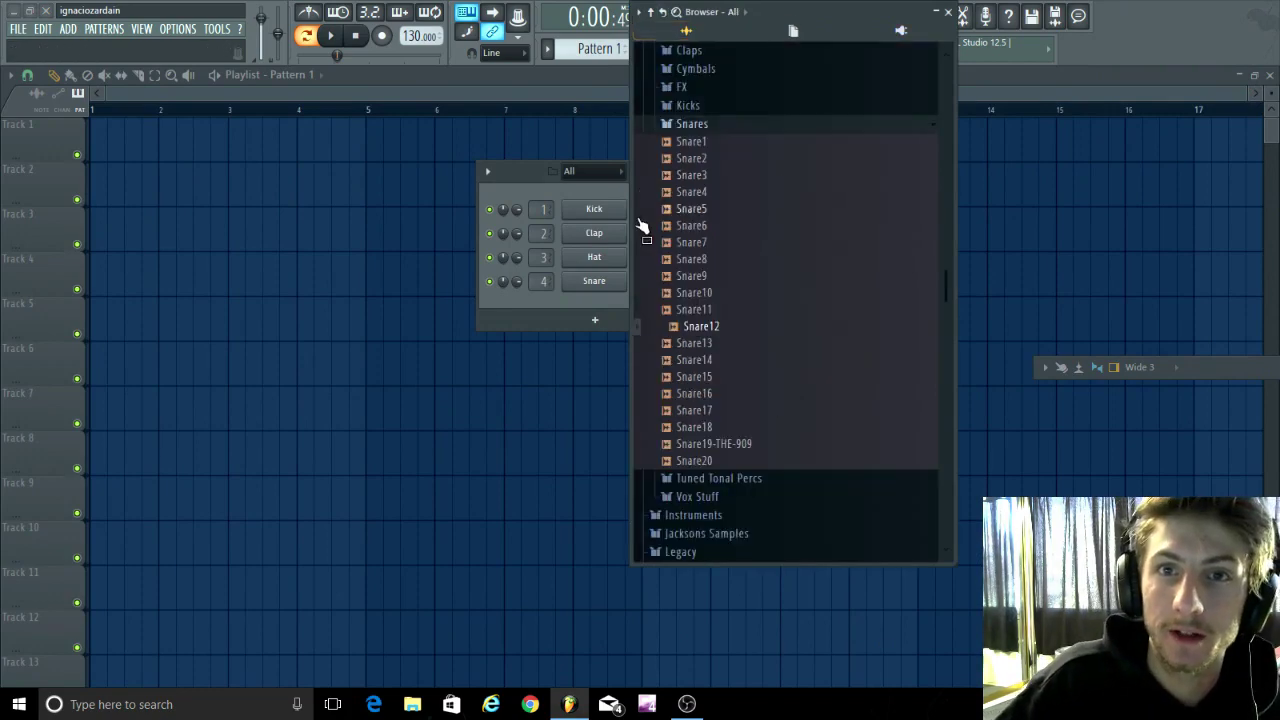
left_click(700, 124)
scroll(810, 240, "up", 3)
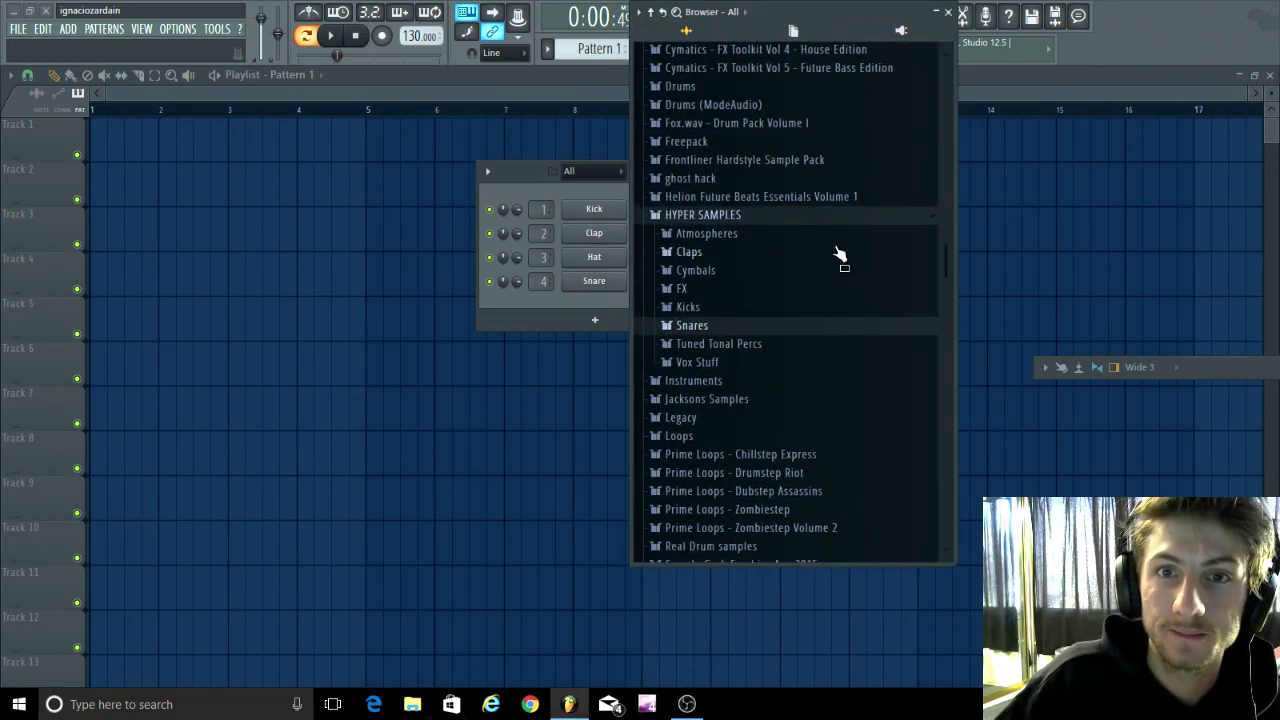
left_click(783, 216)
scroll(783, 222, "down", 6)
left_click(818, 295)
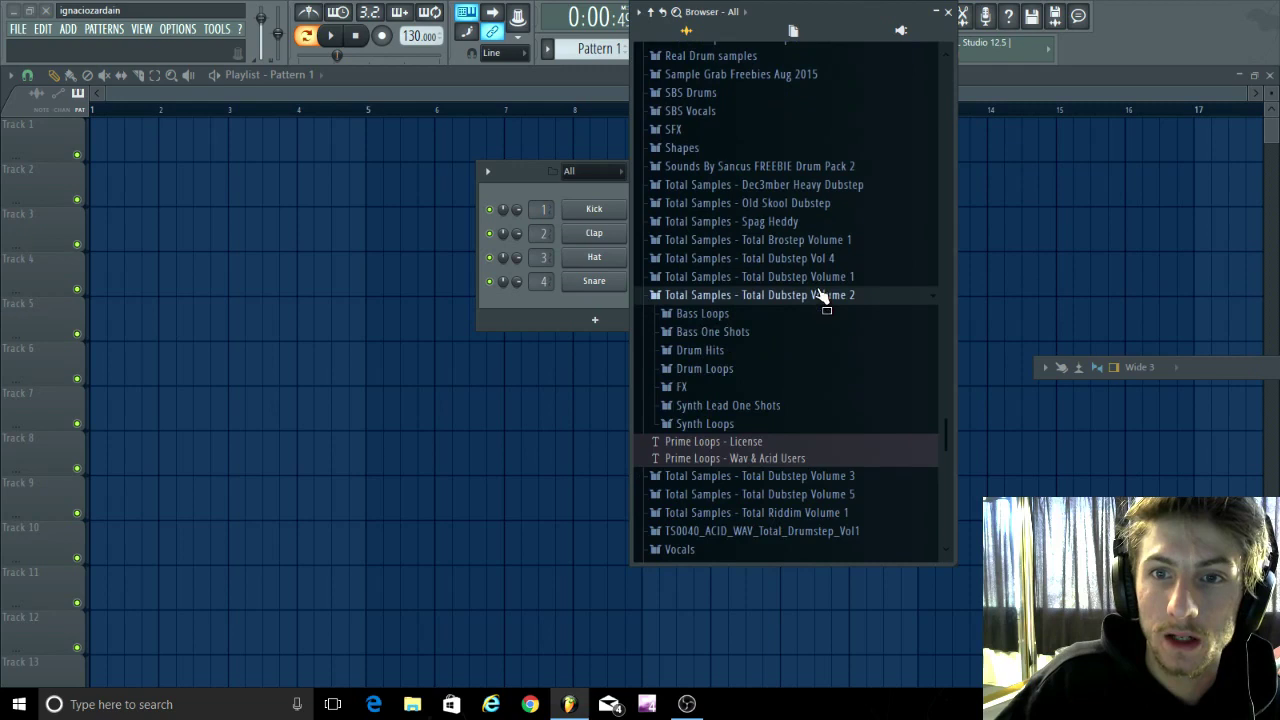
left_click(715, 332)
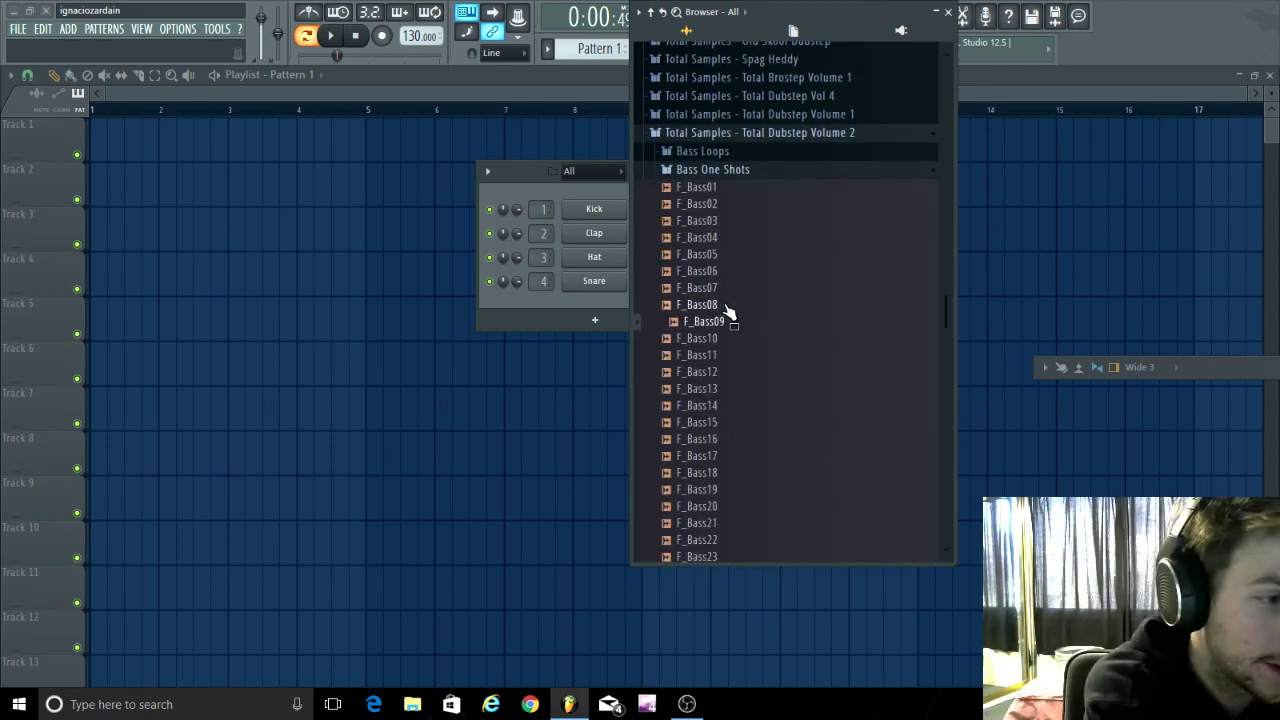
Step: Audition bass samples and place F_Bass12 at bar 1 on Track 4
left_click(722, 458)
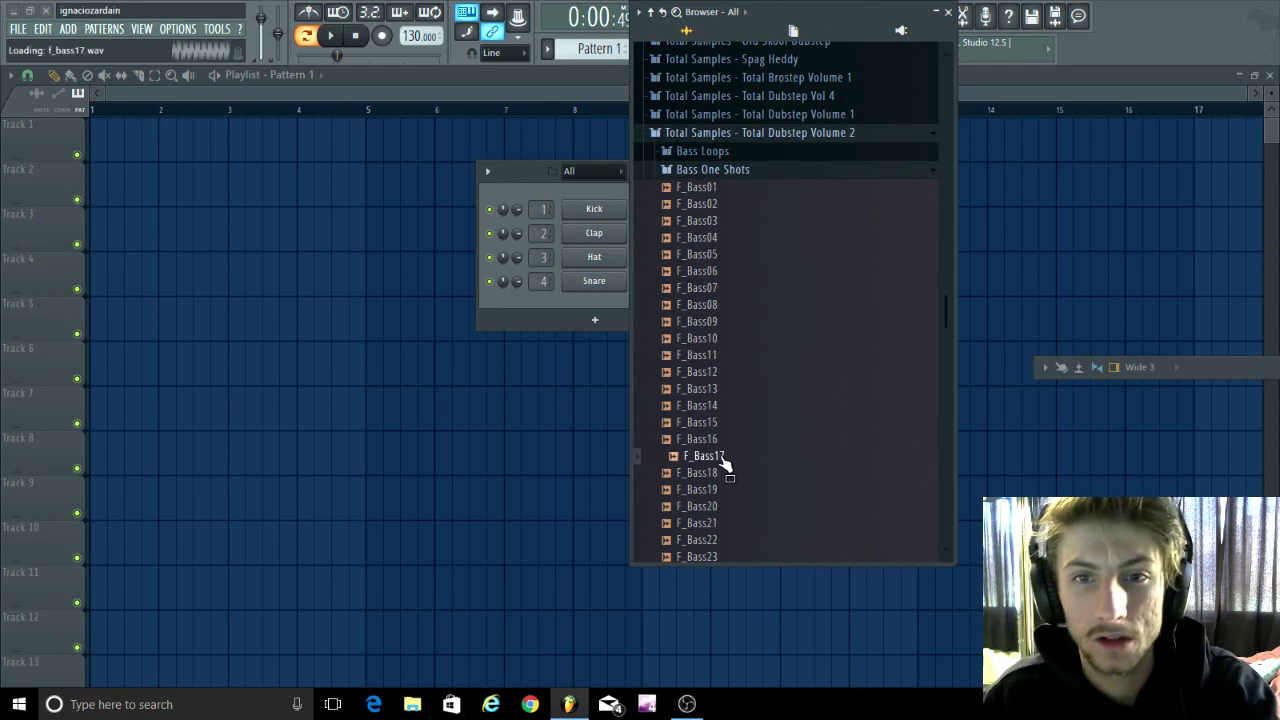
left_click(745, 373)
left_click(714, 378)
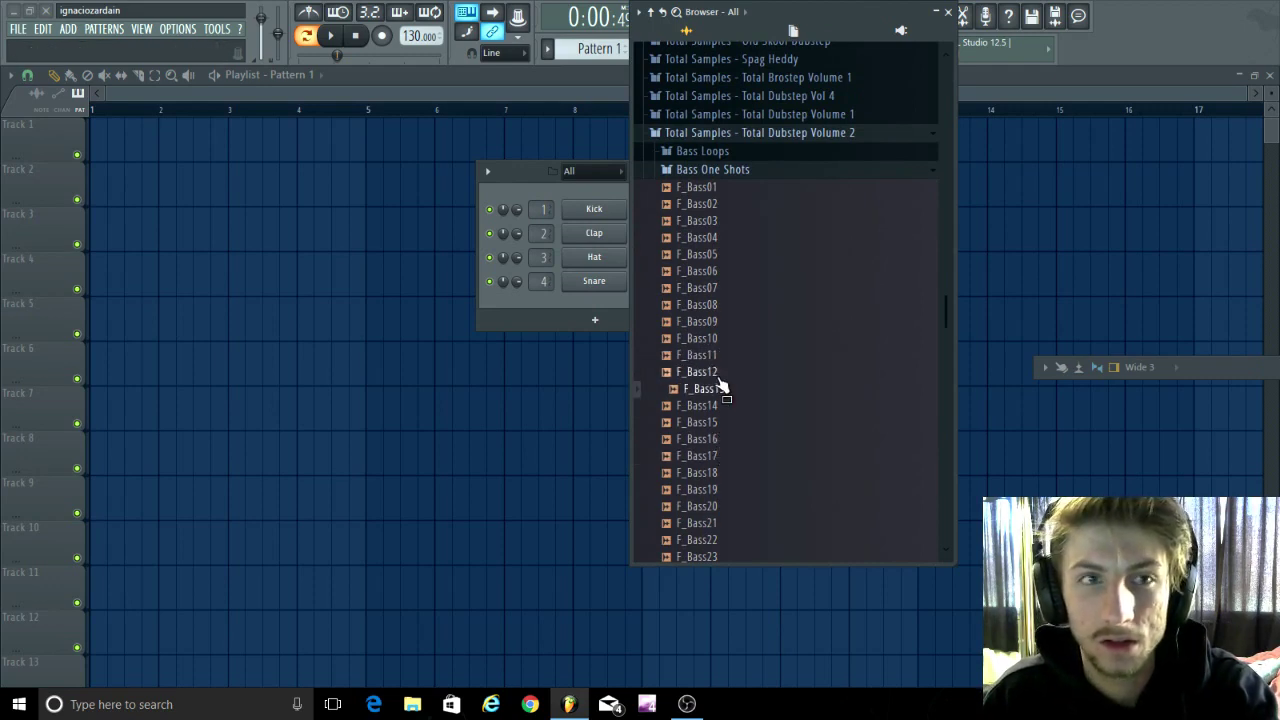
left_click(720, 378)
left_click_drag(720, 385, 49, 274)
Step: Add F_Bass15 to Track 5, then F_Bass21 and F_Bass28 near Track 6
left_click(752, 455)
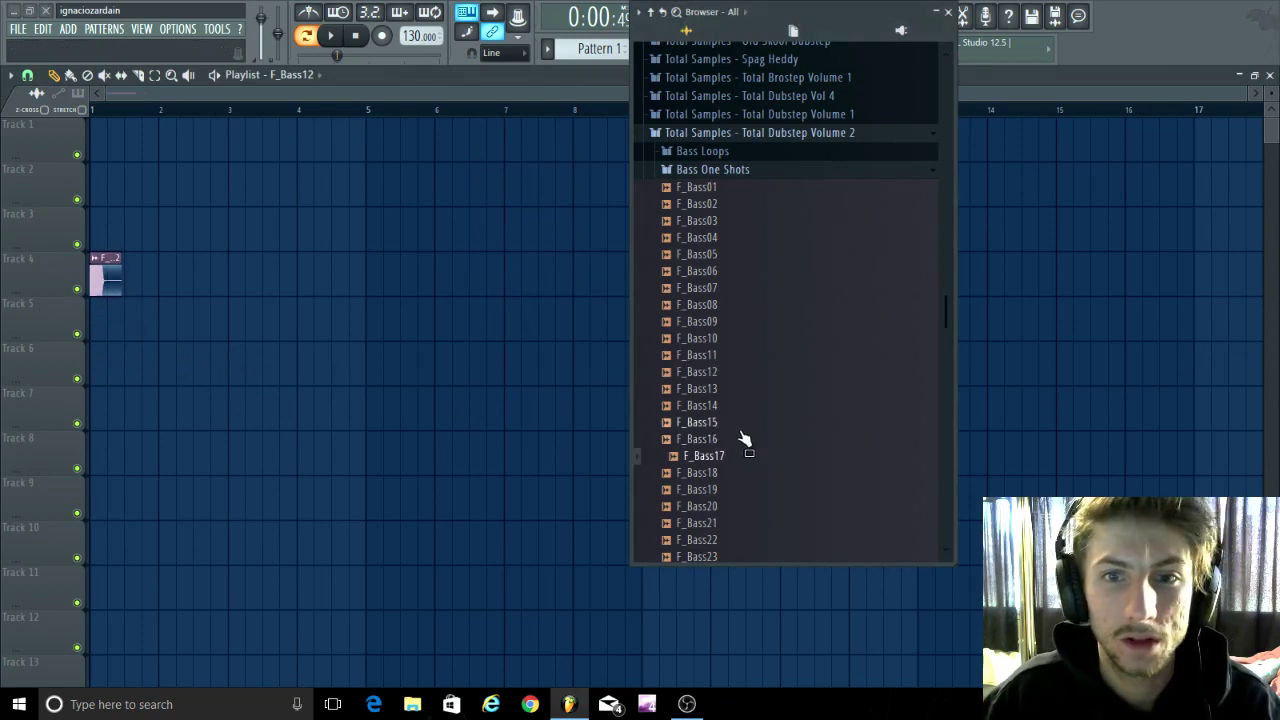
left_click(727, 424)
left_click_drag(727, 424, 118, 318)
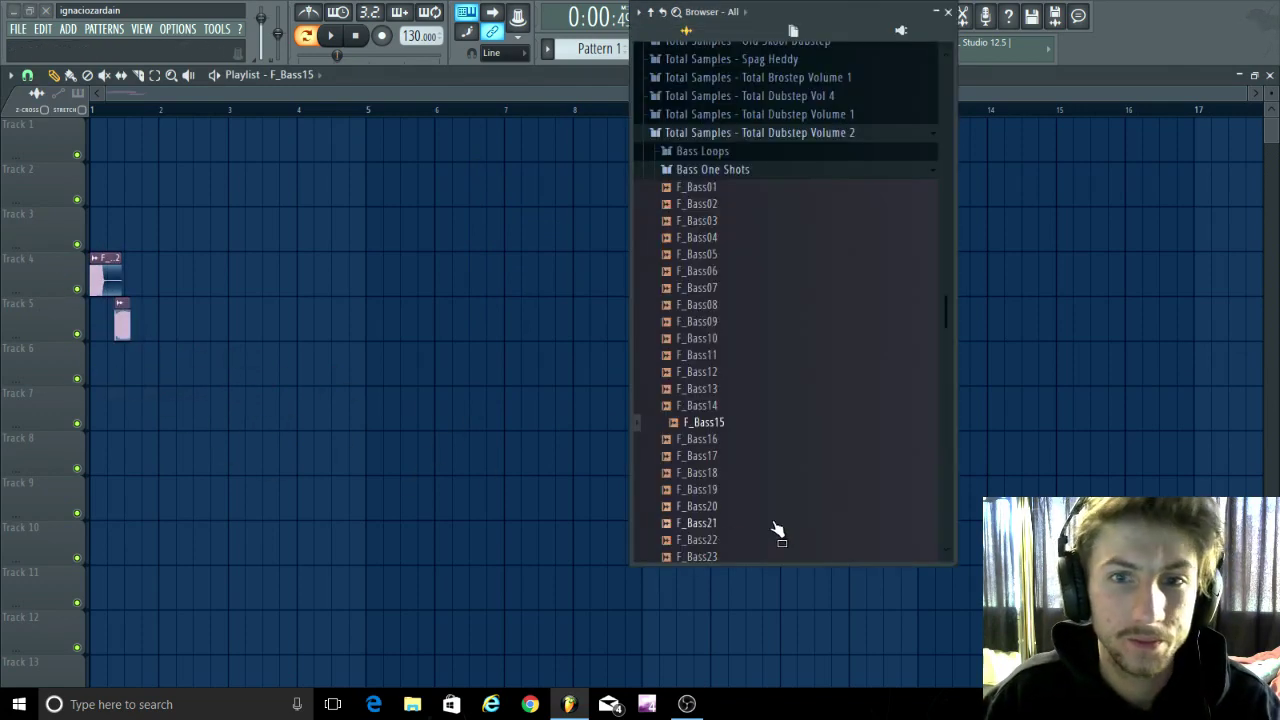
left_click(727, 524)
left_click_drag(726, 530, 170, 362)
scroll(726, 437, "down", 2)
left_click(737, 440)
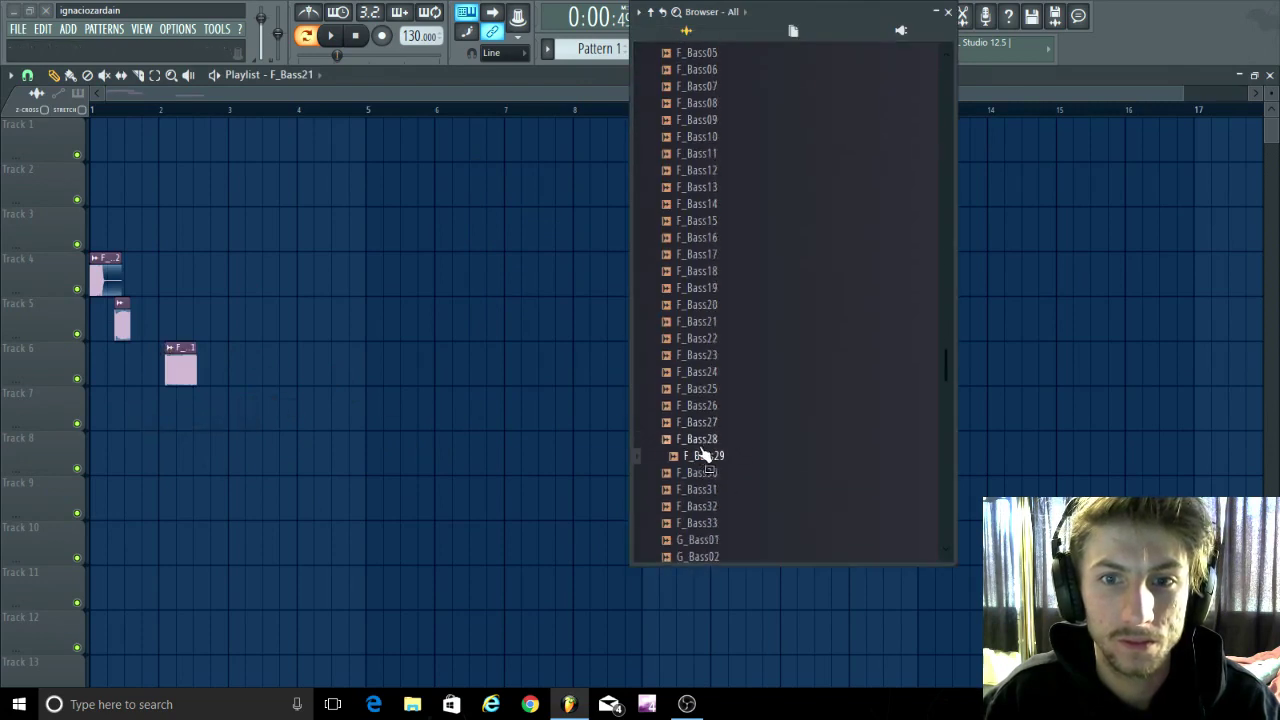
left_click_drag(709, 443, 280, 428)
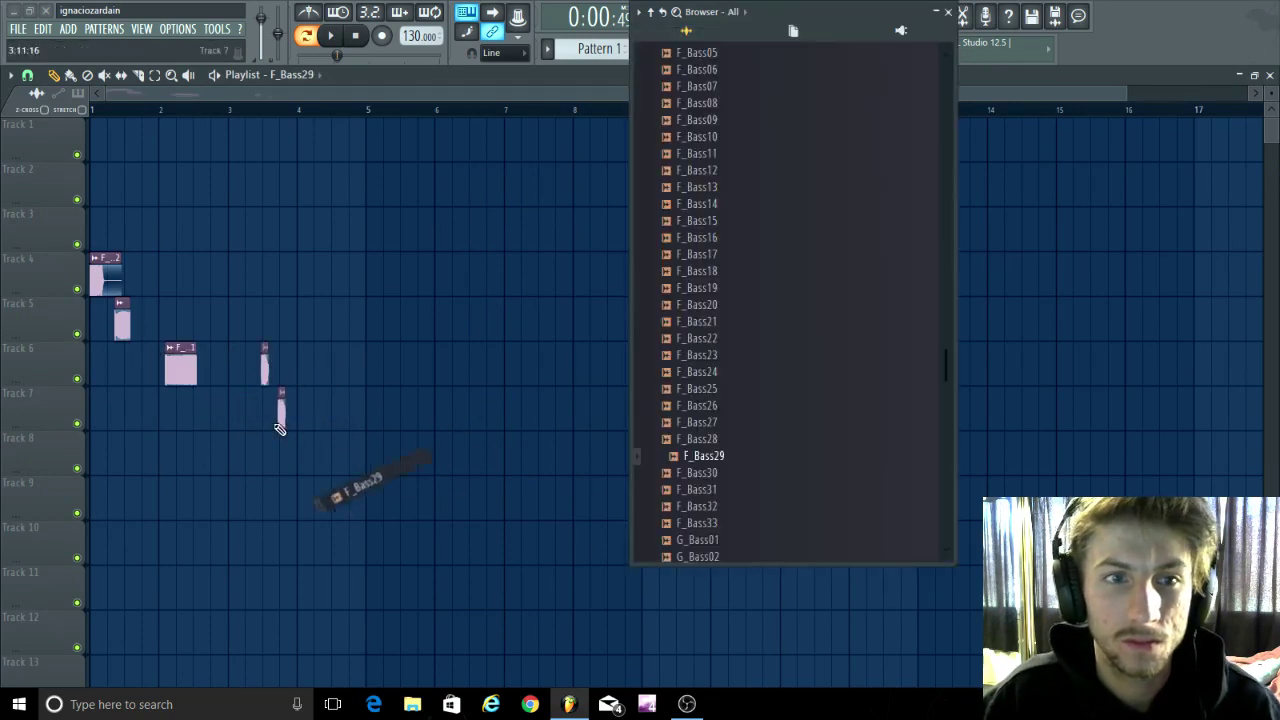
Step: Move F_Bass21 to the start of Track 7, F_Bass12 to Track 6, and F_Bass15 later
left_click(950, 14)
scroll(114, 183, "up", 4)
scroll(222, 364, "up", 2)
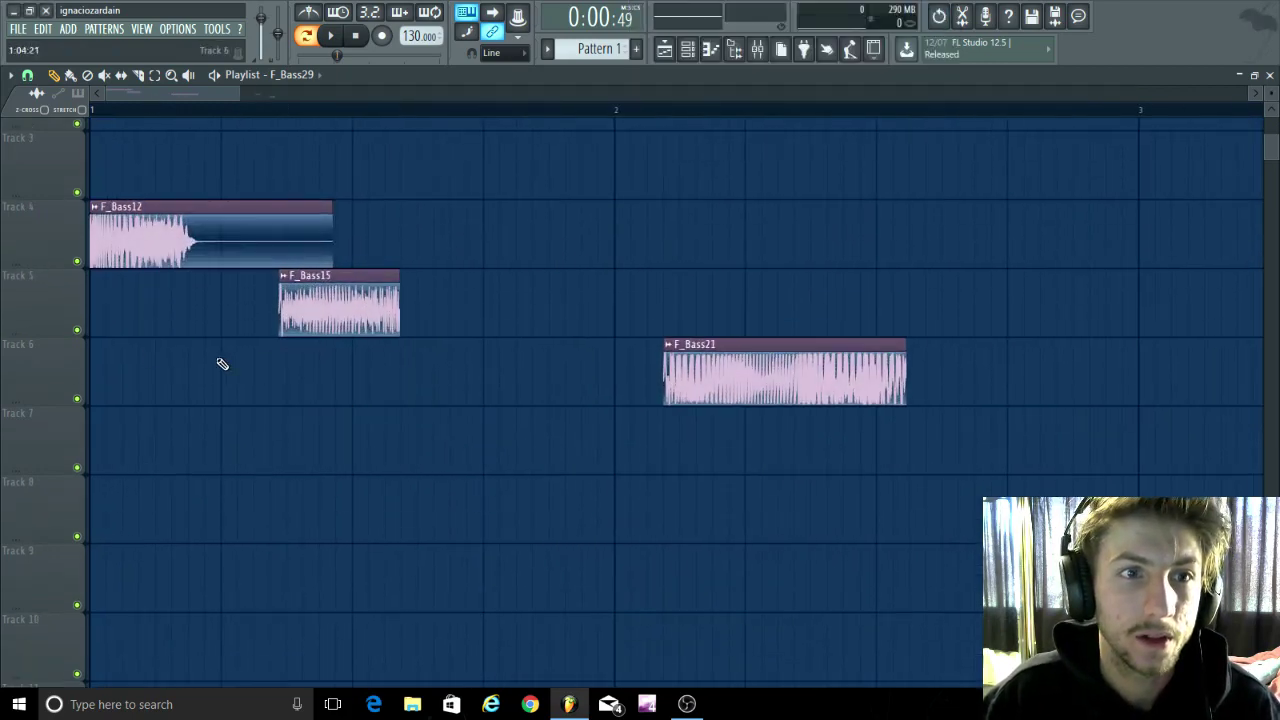
left_click_drag(720, 372, 46, 478)
scroll(417, 446, "up", 3)
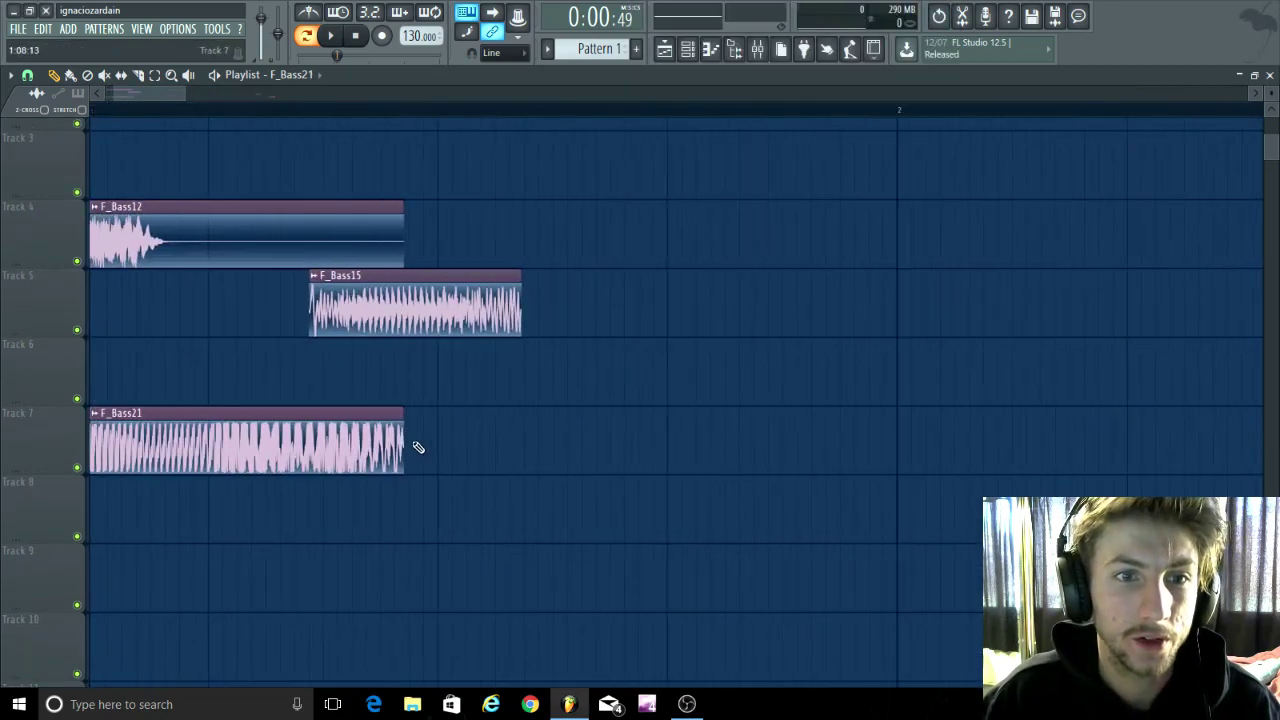
left_click_drag(413, 407, 446, 432)
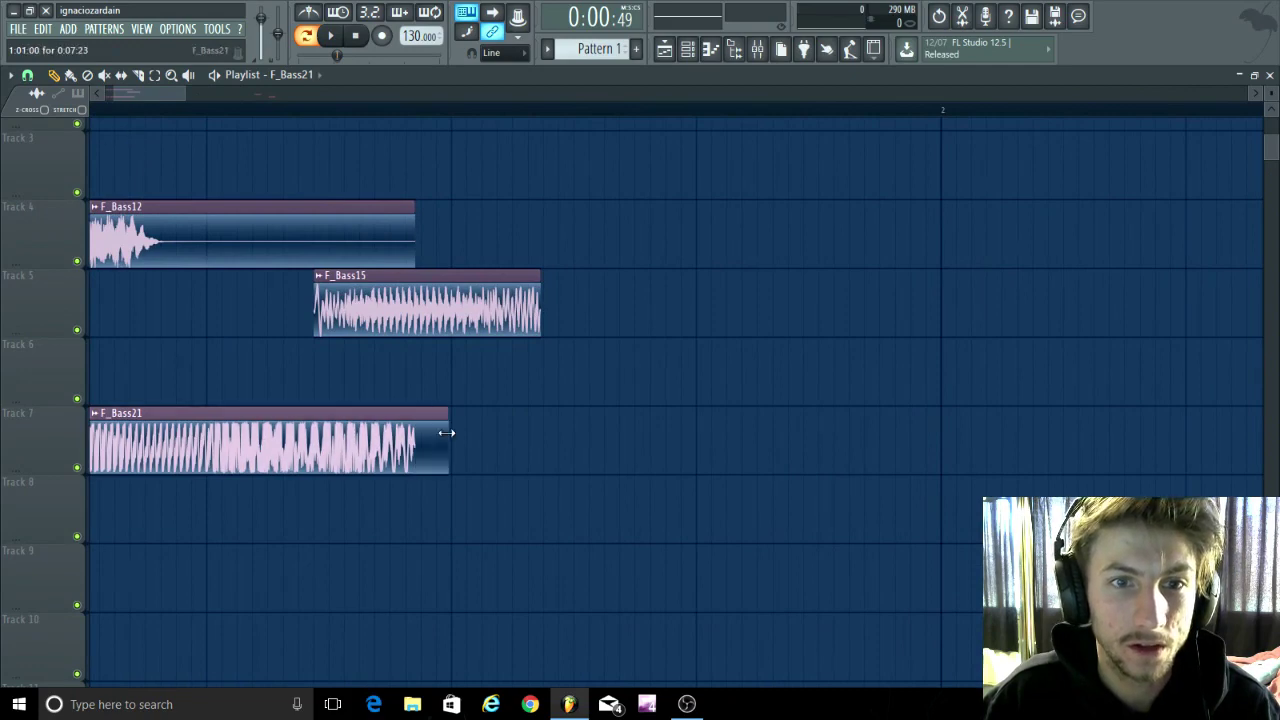
scroll(320, 380, "down", 4)
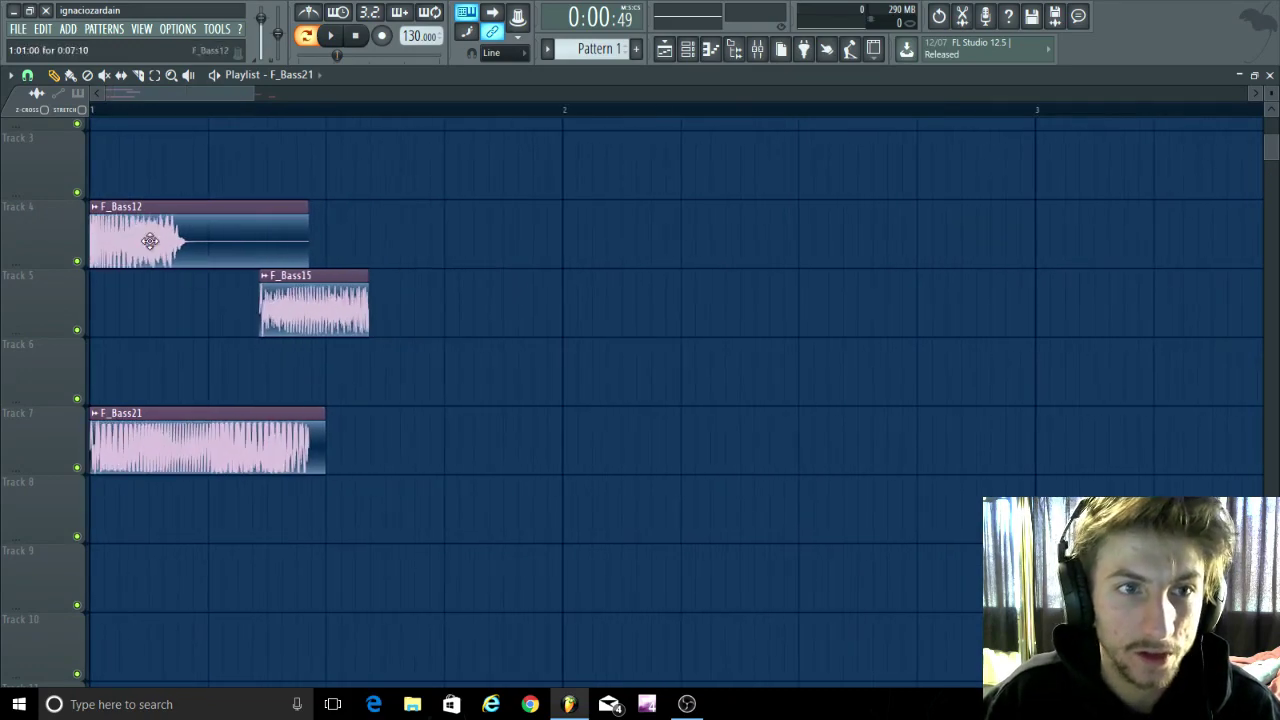
left_click_drag(143, 243, 385, 398)
scroll(330, 390, "up", 3)
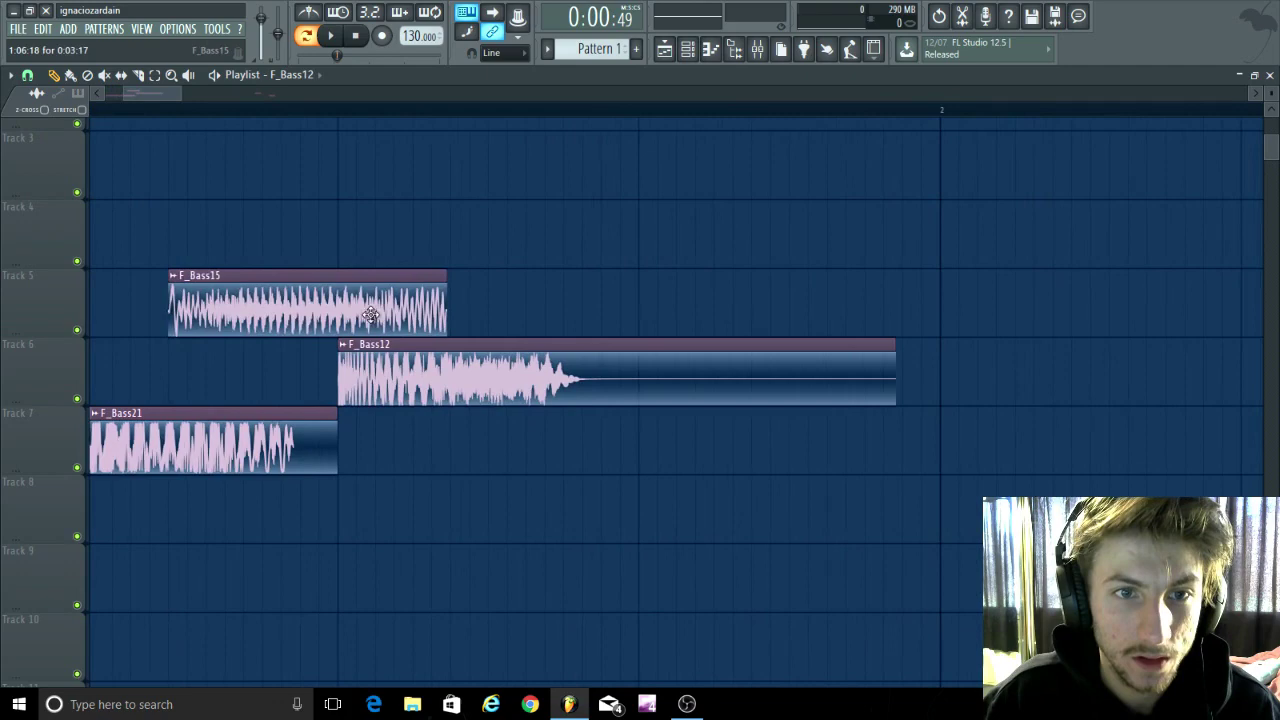
left_click_drag(295, 317, 763, 472)
scroll(763, 472, "down", 3)
scroll(484, 472, "down", 3)
Step: Play back, butt the small Track 6 clip against F_Bass12, and move F_Bass29 earlier
key("space")
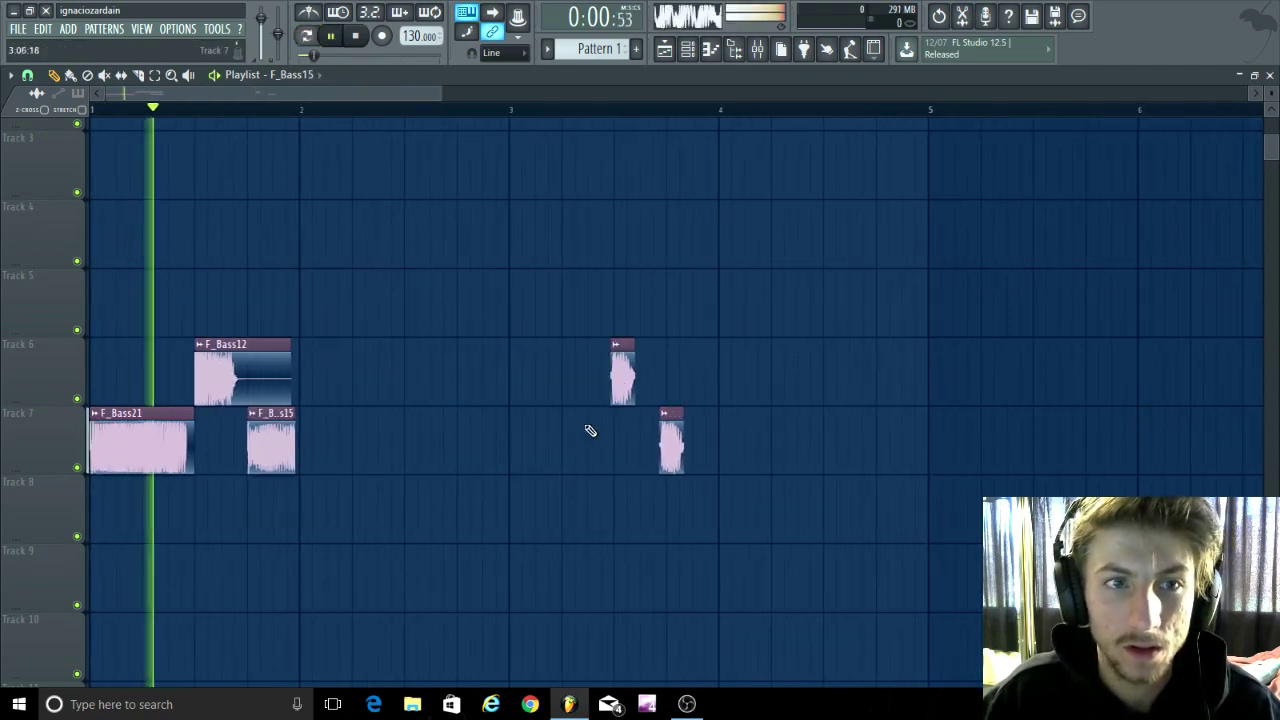
scroll(414, 454, "up", 2)
key("space")
left_click_drag(750, 375, 250, 376)
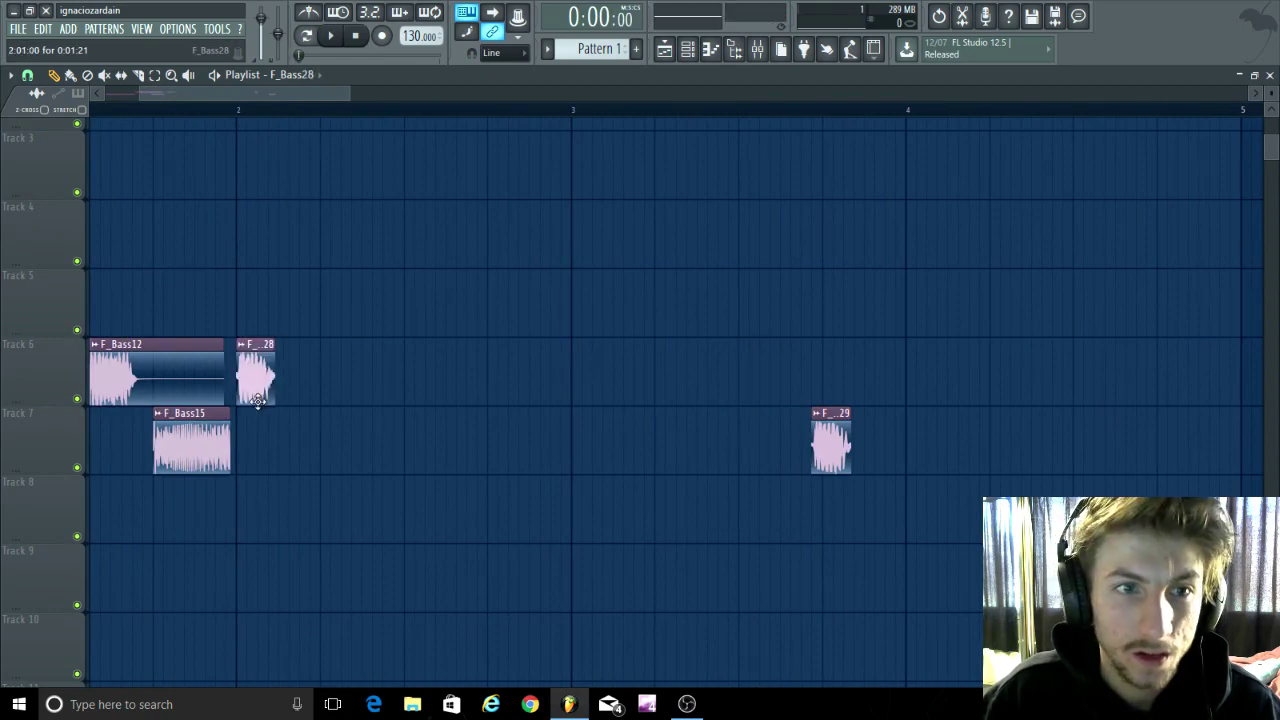
scroll(11, 430, "up", 1)
scroll(11, 430, "up", 2)
scroll(11, 430, "down", 4)
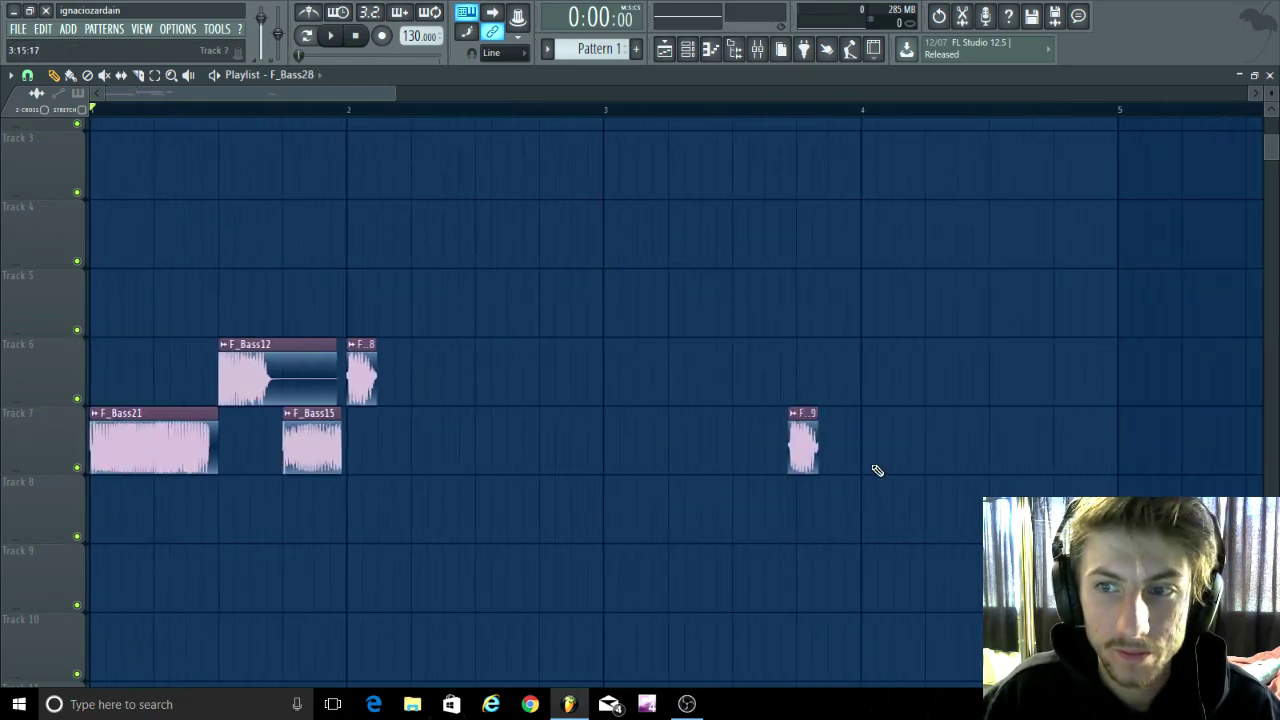
left_click_drag(761, 430, 393, 430)
Step: Adjust the timing of the F_Bass29 clip on Track 7 while playing the bass arrangement
scroll(300, 490, "up", 2)
scroll(290, 480, "up", 2)
key("space")
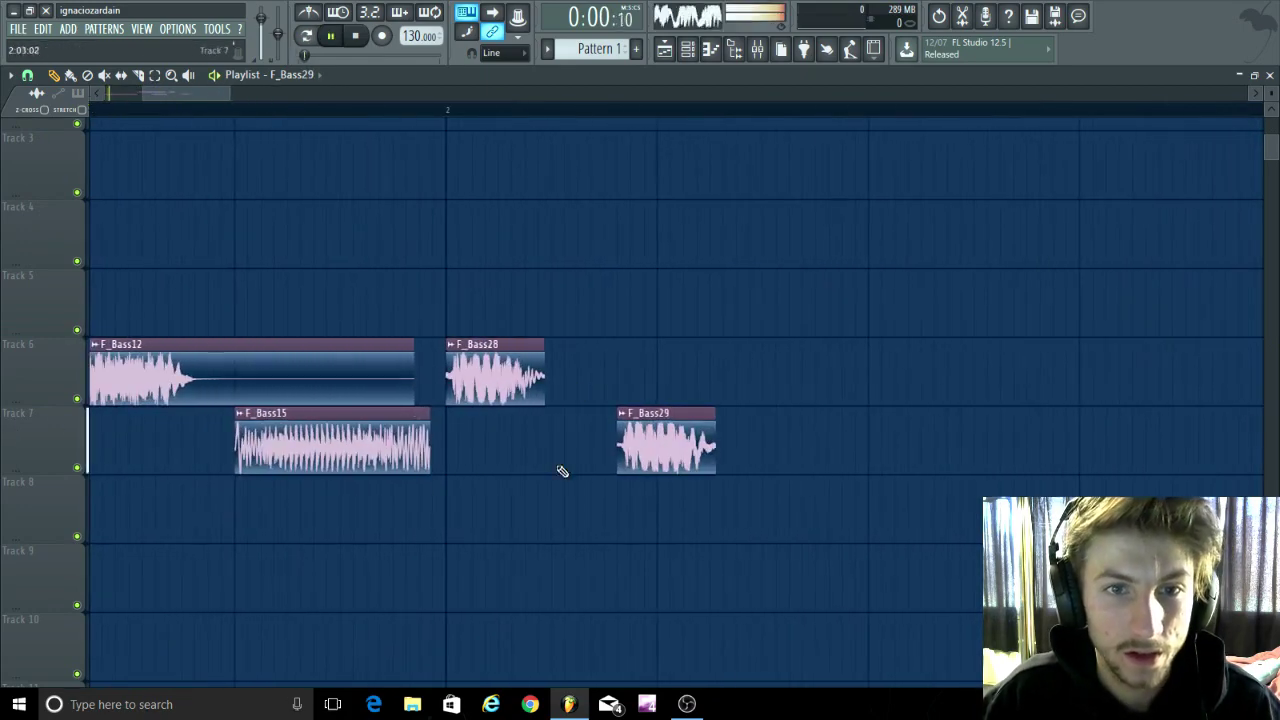
scroll(560, 470, "down", 2)
scroll(590, 536, "up", 2)
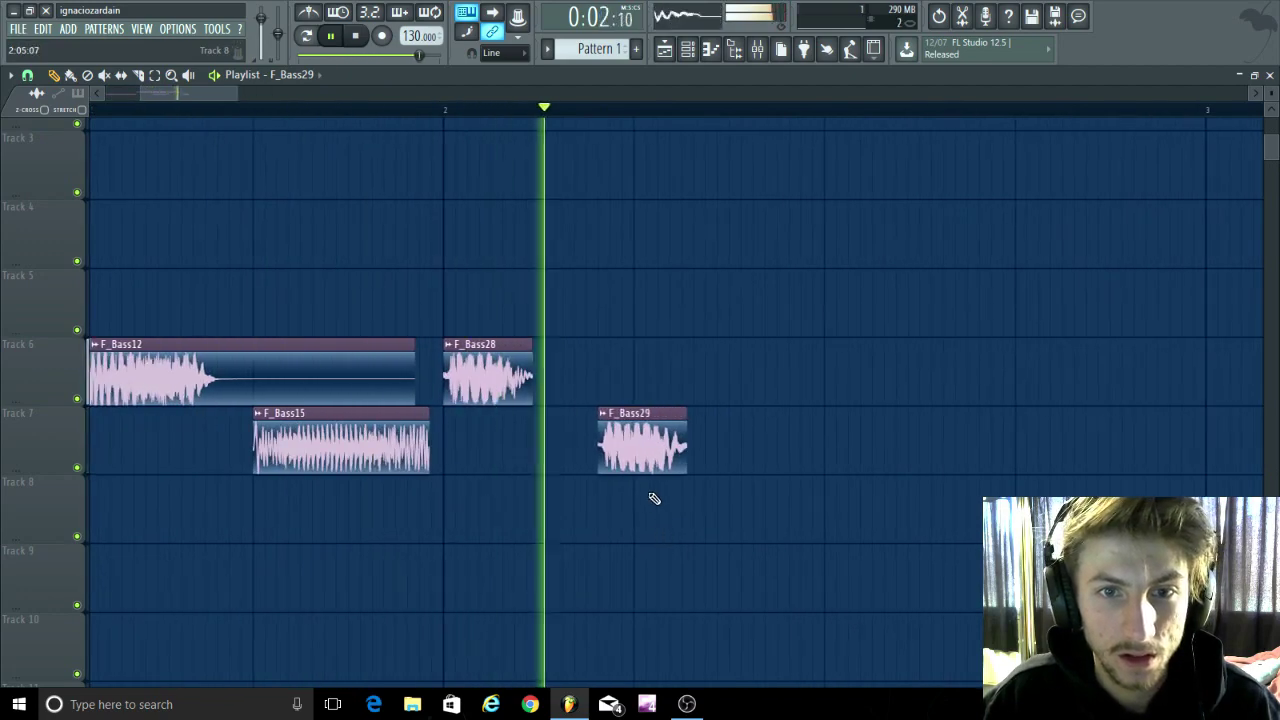
scroll(617, 467, "up", 3)
left_click_drag(700, 450, 525, 458)
scroll(430, 445, "down", 1)
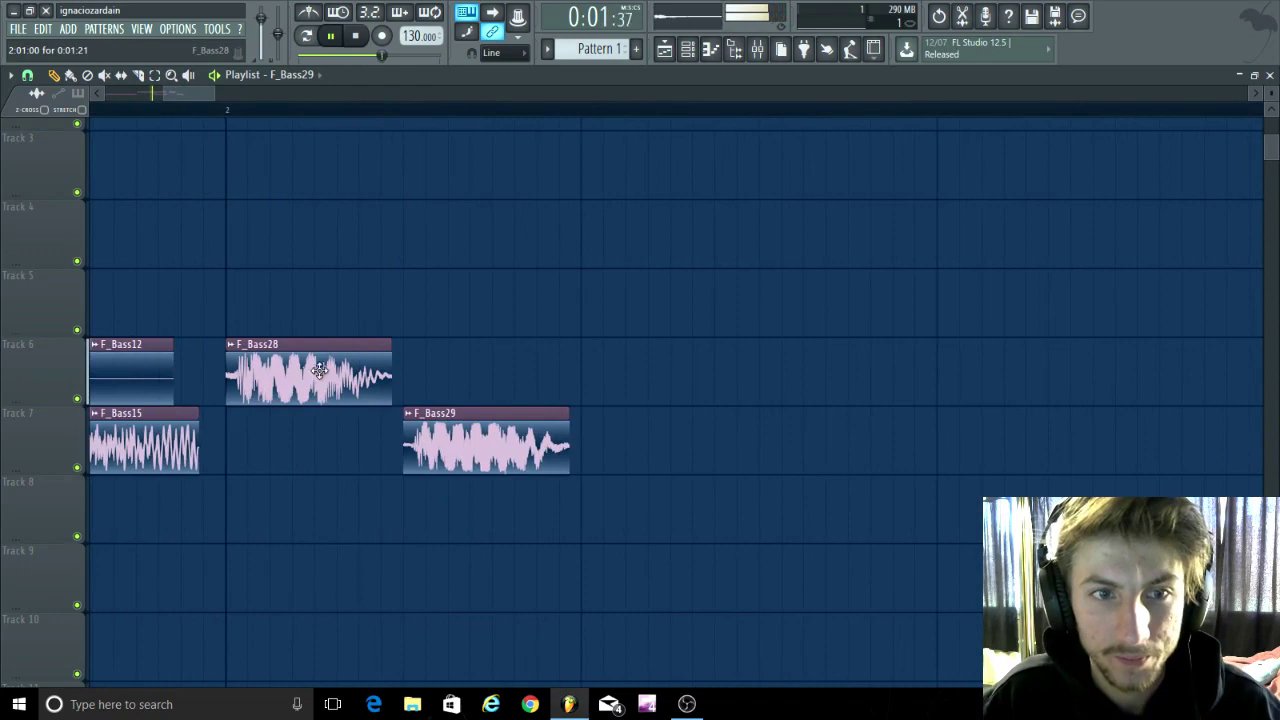
scroll(330, 300, "down", 1)
scroll(494, 251, "down", 2)
scroll(449, 337, "up", 1)
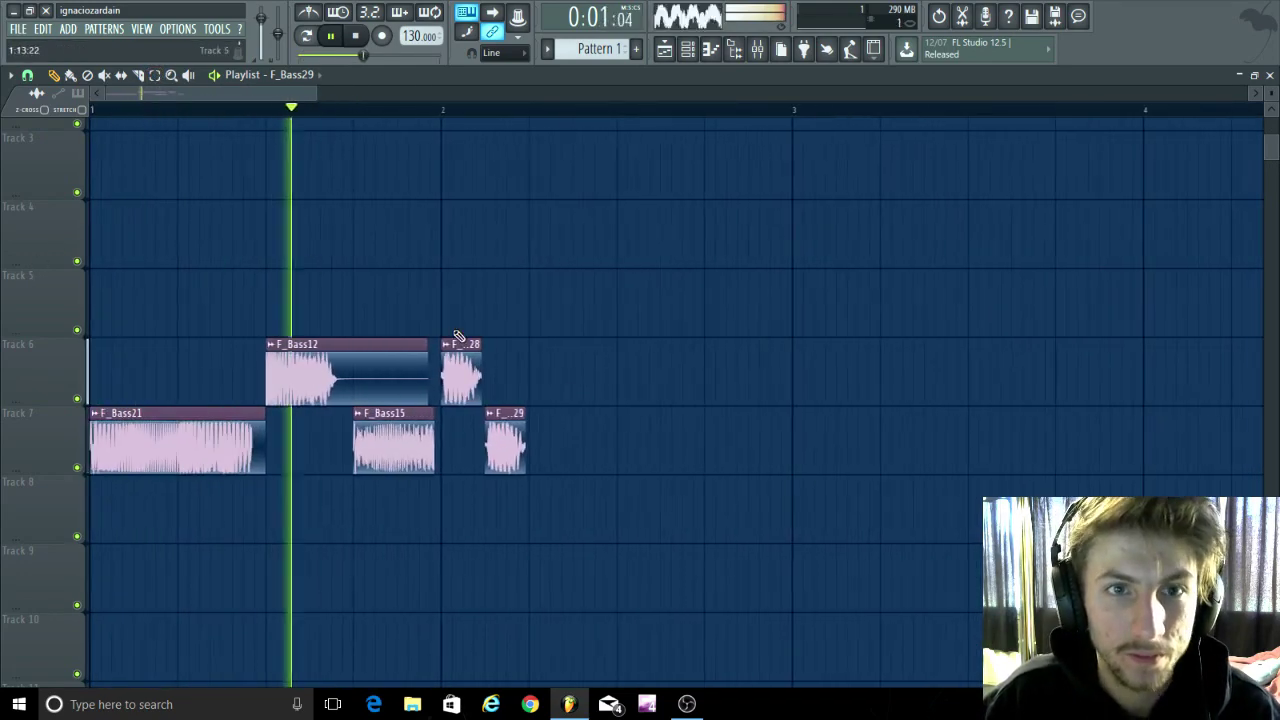
key("space")
scroll(585, 272, "down", 1)
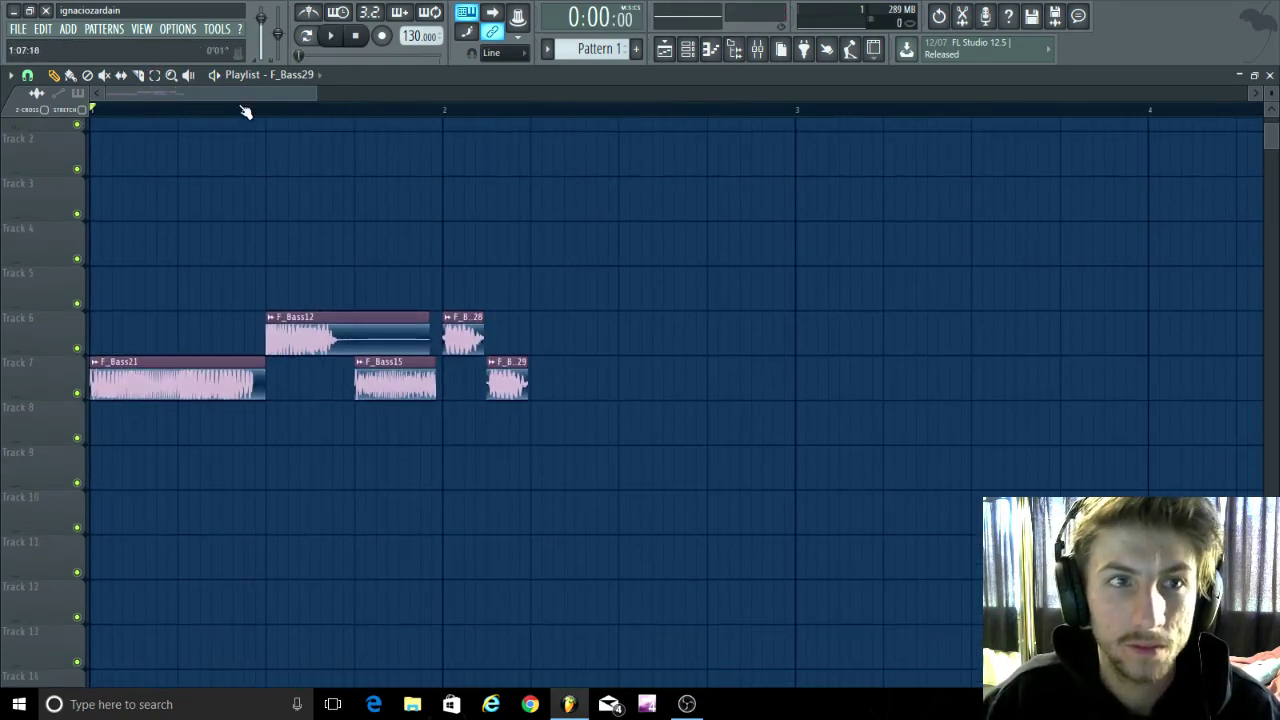
Step: Duplicate the F_Bass28 clip with Ctrl+B into several repeats spaced along Track 6
left_click(507, 389)
scroll(594, 431, "up", 2)
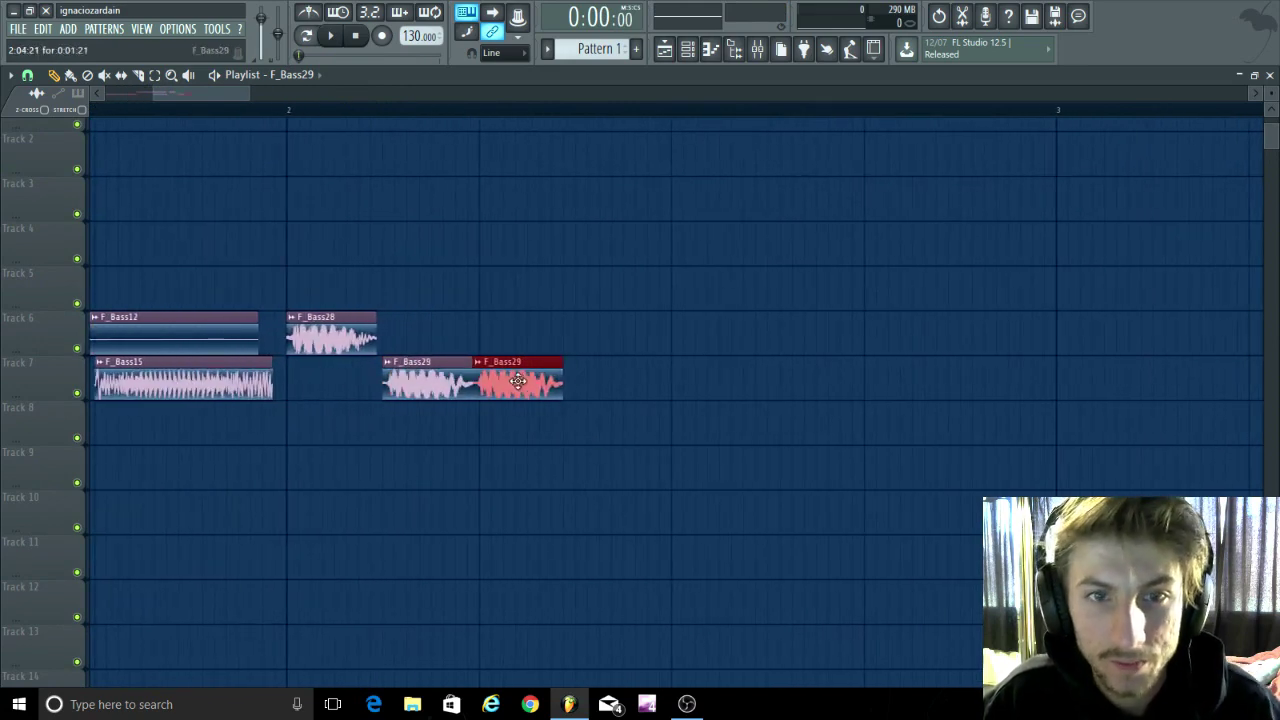
scroll(513, 410, "up", 1)
scroll(544, 385, "up", 1)
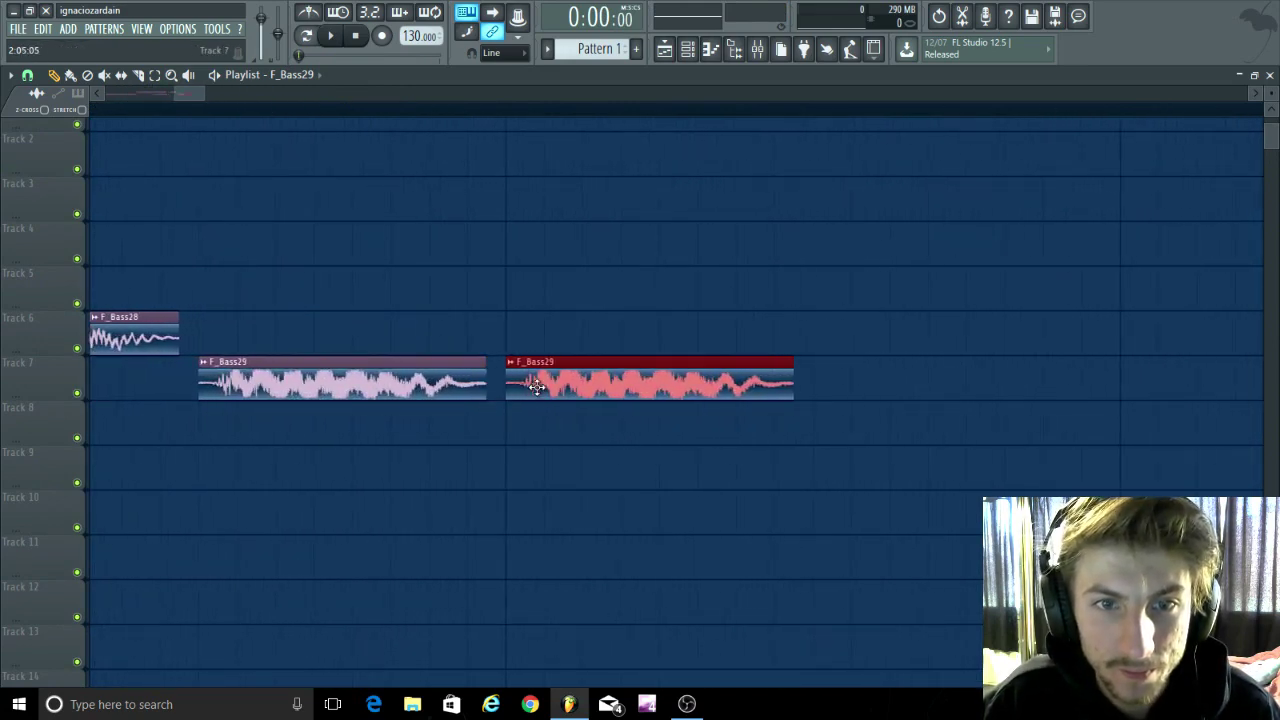
scroll(551, 403, "down", 5)
scroll(334, 296, "up", 2)
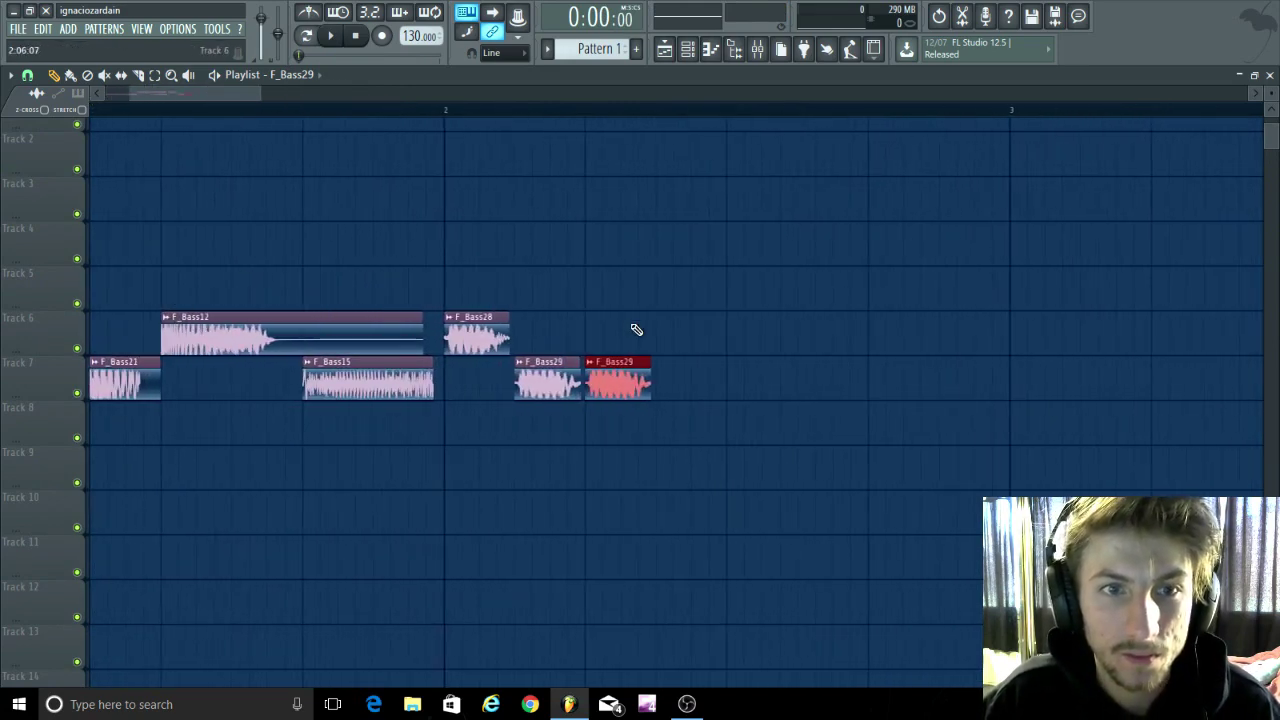
left_click(495, 340)
key("ctrl+b")
left_click_drag(542, 335, 690, 338)
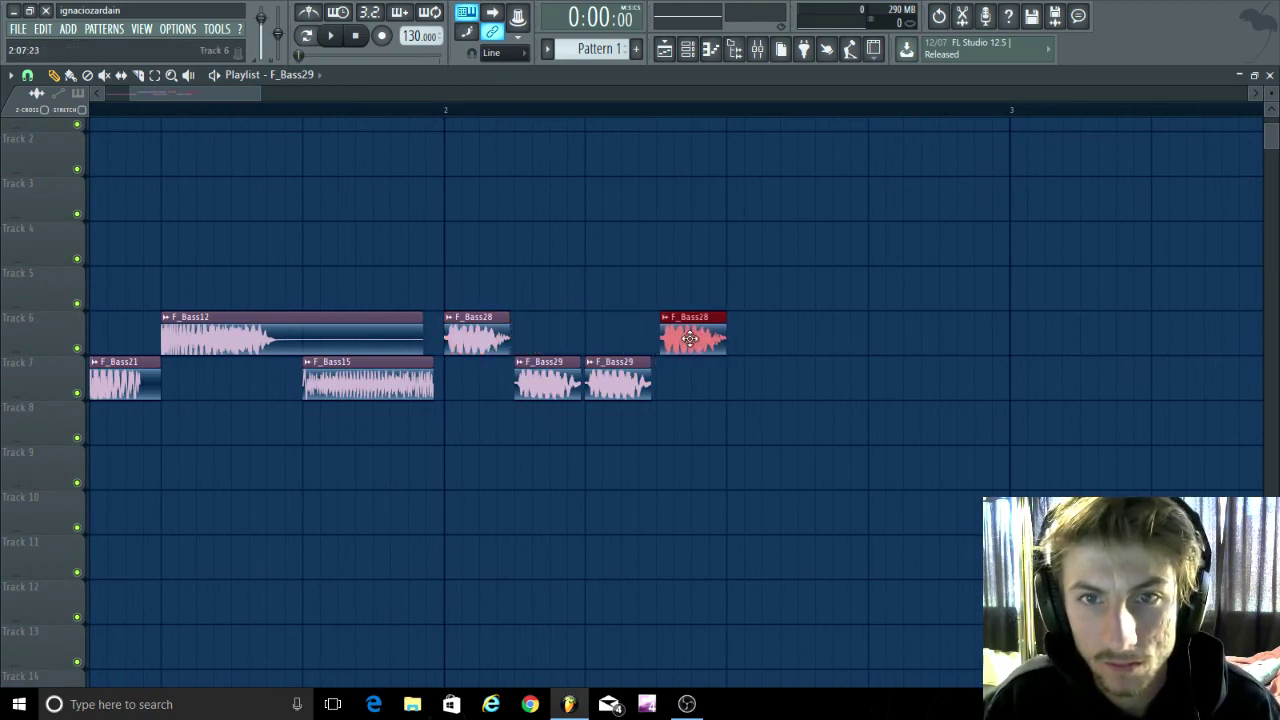
scroll(815, 377, "up", 2)
key("ctrl+b")
key("ctrl+b")
scroll(777, 366, "down", 1)
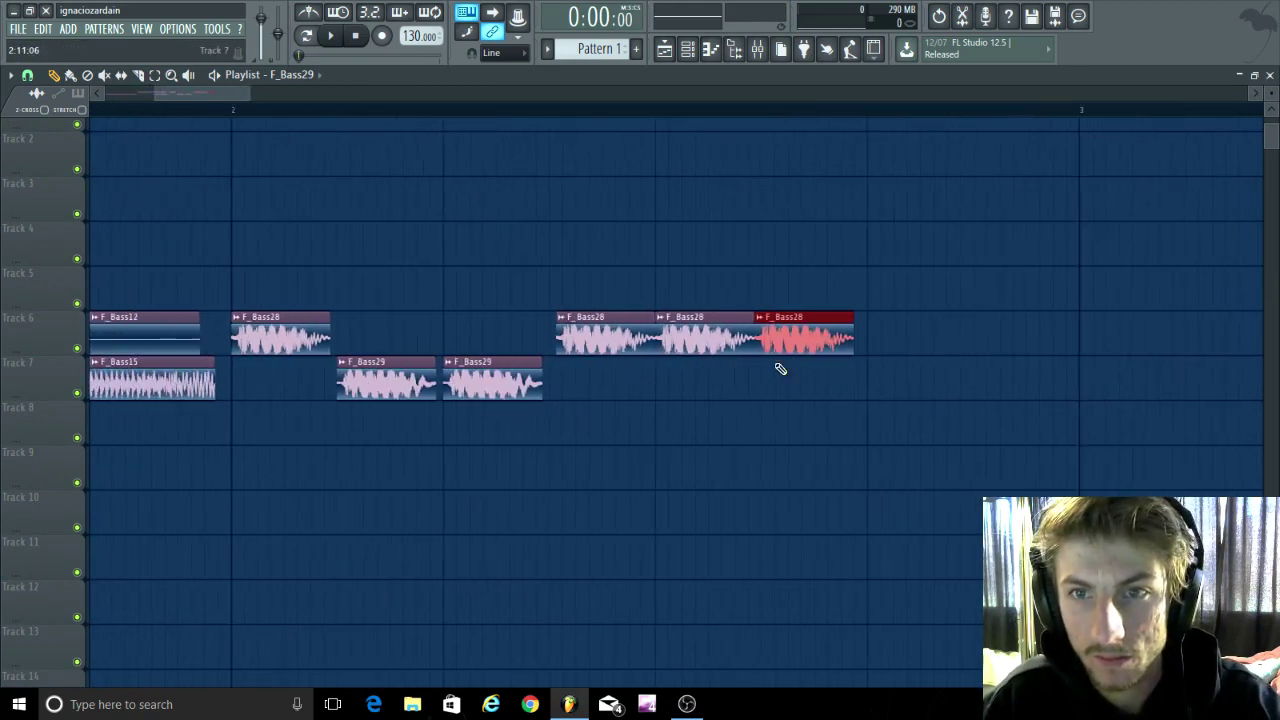
scroll(747, 336, "up", 1)
left_click_drag(747, 336, 893, 340)
scroll(898, 338, "up", 2)
scroll(893, 340, "down", 3)
scroll(705, 394, "down", 1)
Step: Duplicate an F_Bass29 clip on Track 7 and place the copy just before bar 3
left_click(548, 378)
scroll(728, 408, "up", 1)
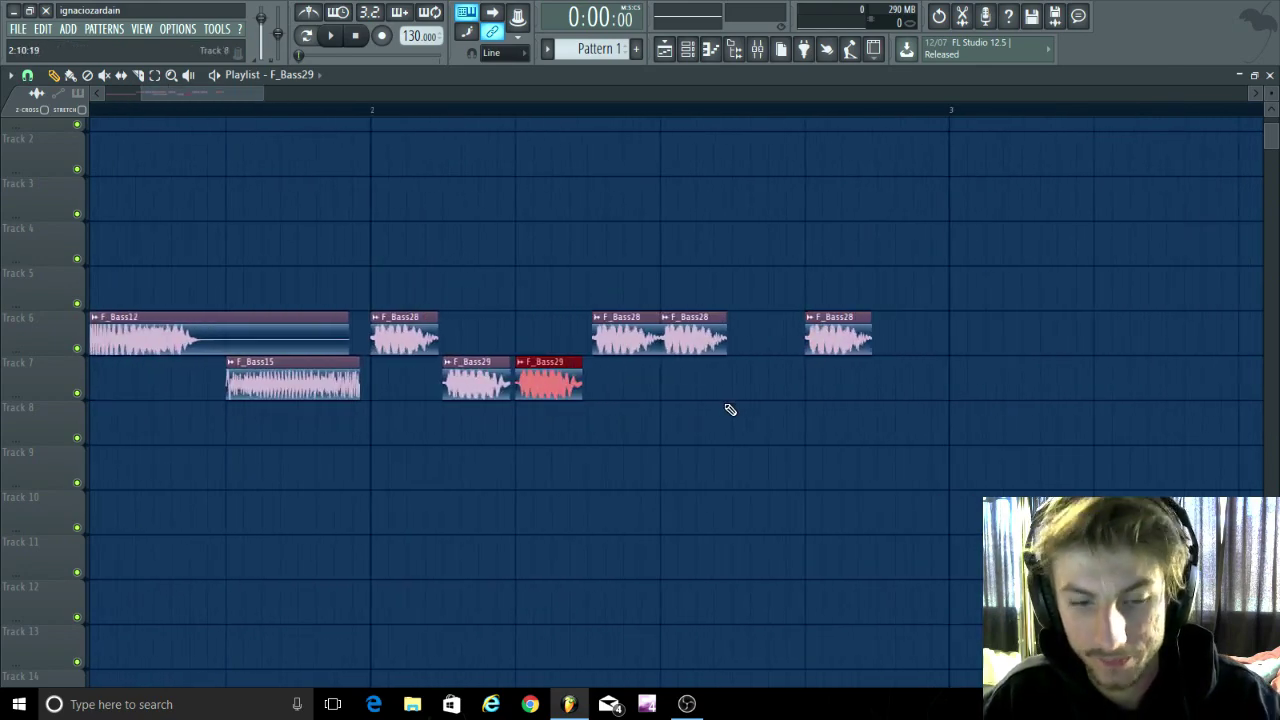
key("ctrl+b")
left_click_drag(611, 383, 923, 386)
scroll(940, 400, "up", 2)
scroll(700, 463, "down", 3)
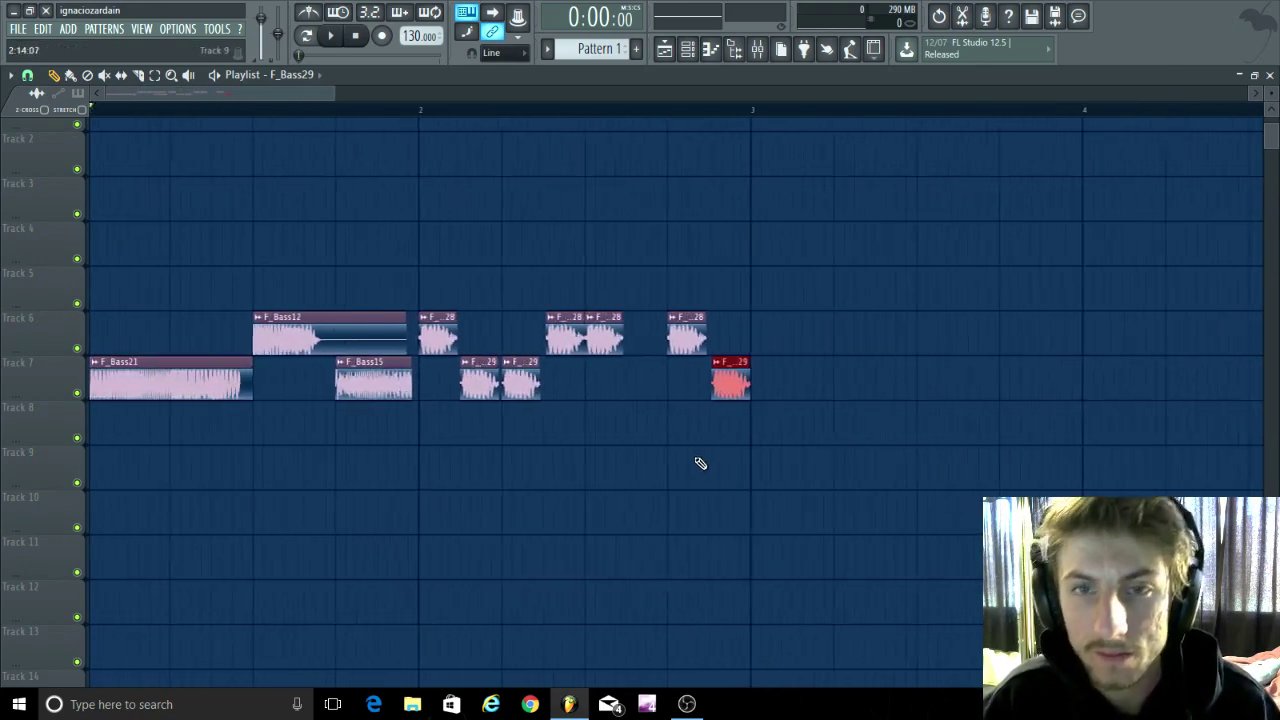
Step: Open the Mixer, enlarge it to fill the workspace, then close it
left_click(779, 52)
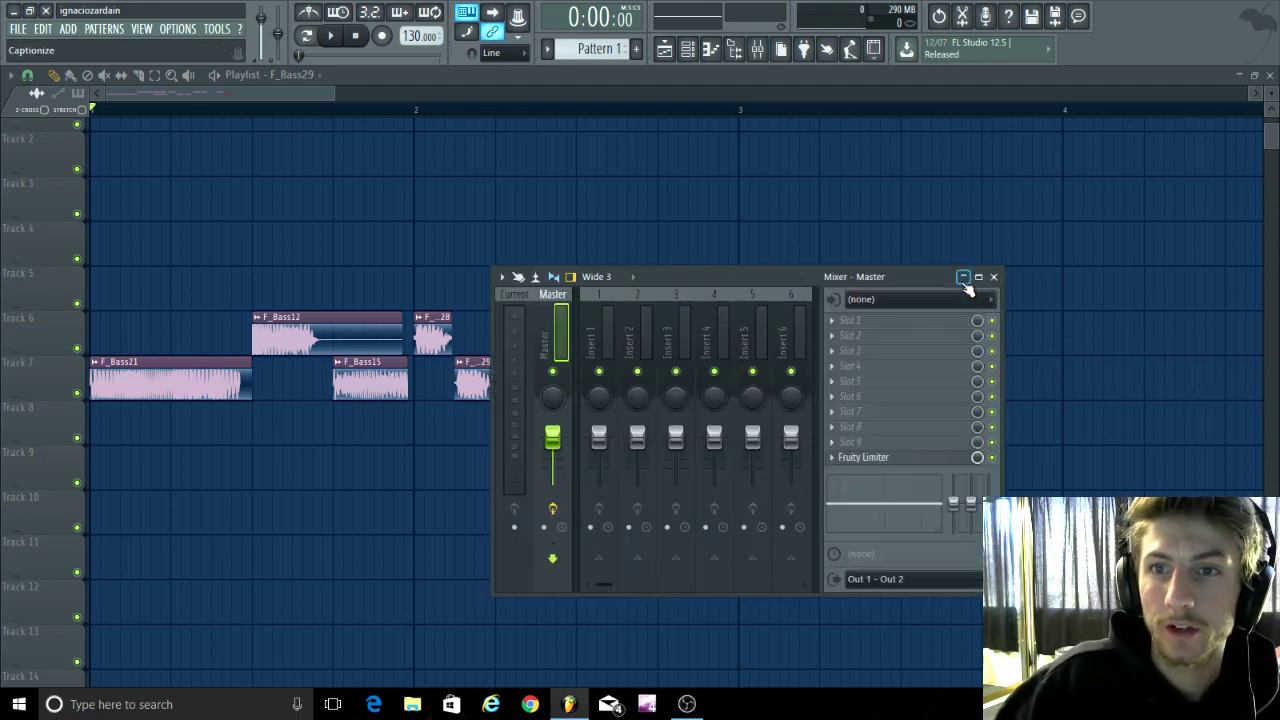
left_click(978, 276)
left_click(1269, 76)
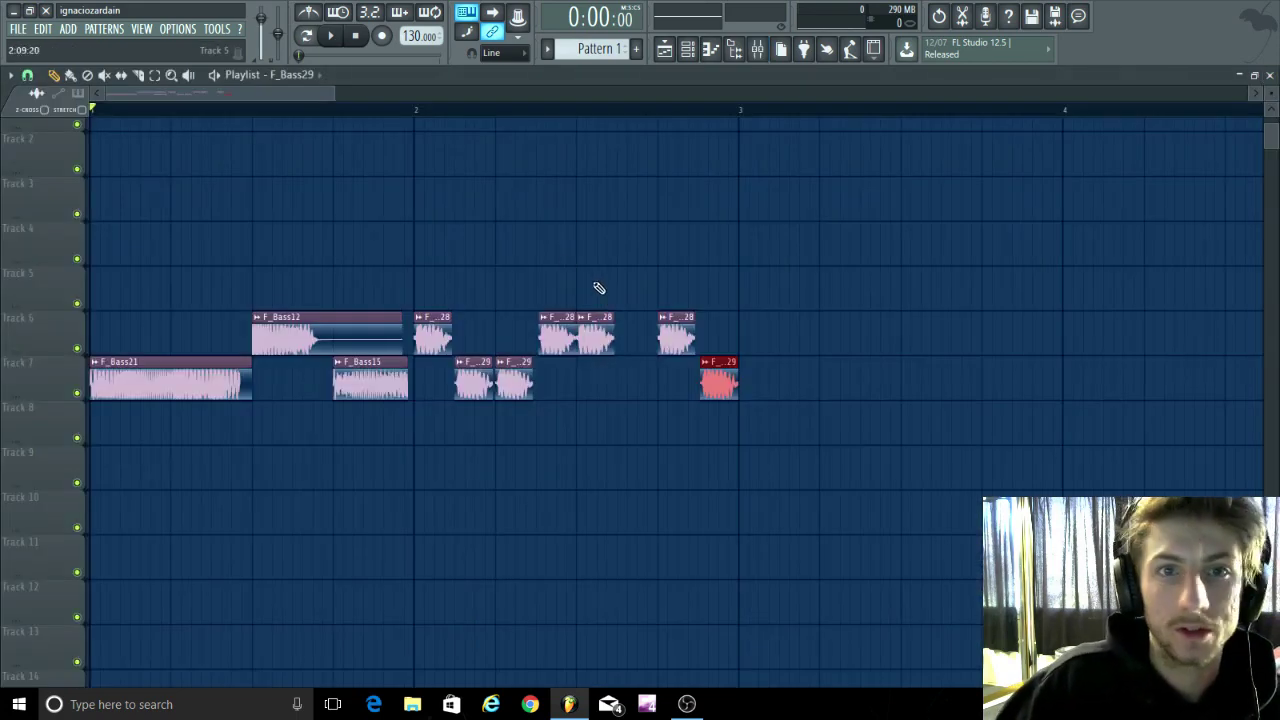
Step: Add Cymatics - House Kick 2 from the Free Kicks Collection to Track 1
key("alt+F8")
scroll(735, 270, "up", 10)
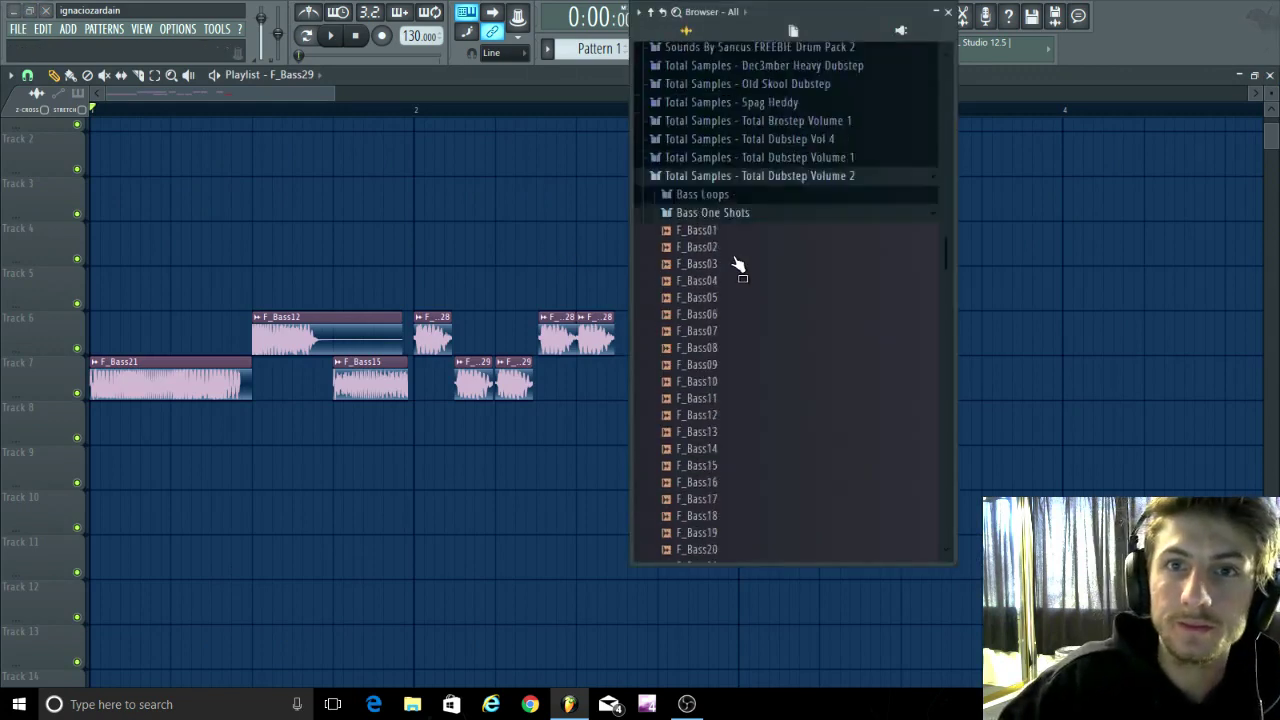
left_click(735, 350)
scroll(720, 360, "up", 6)
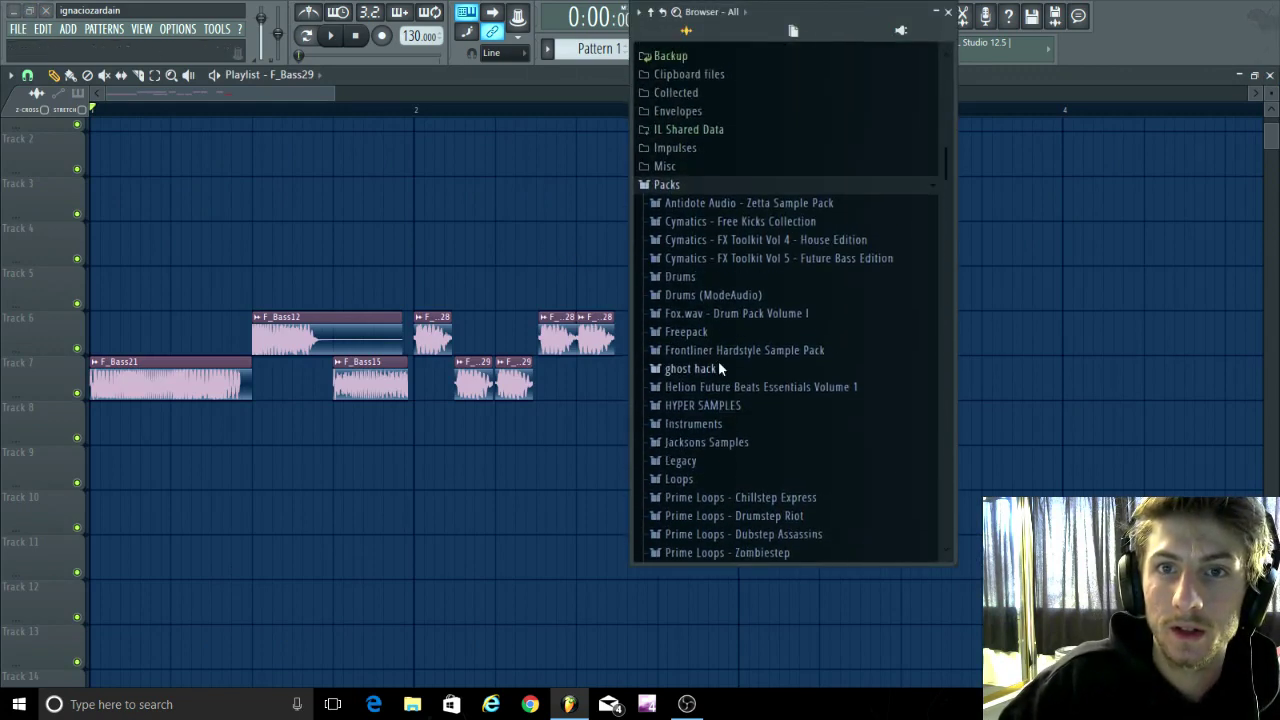
left_click(740, 250)
left_click_drag(752, 257, 110, 125)
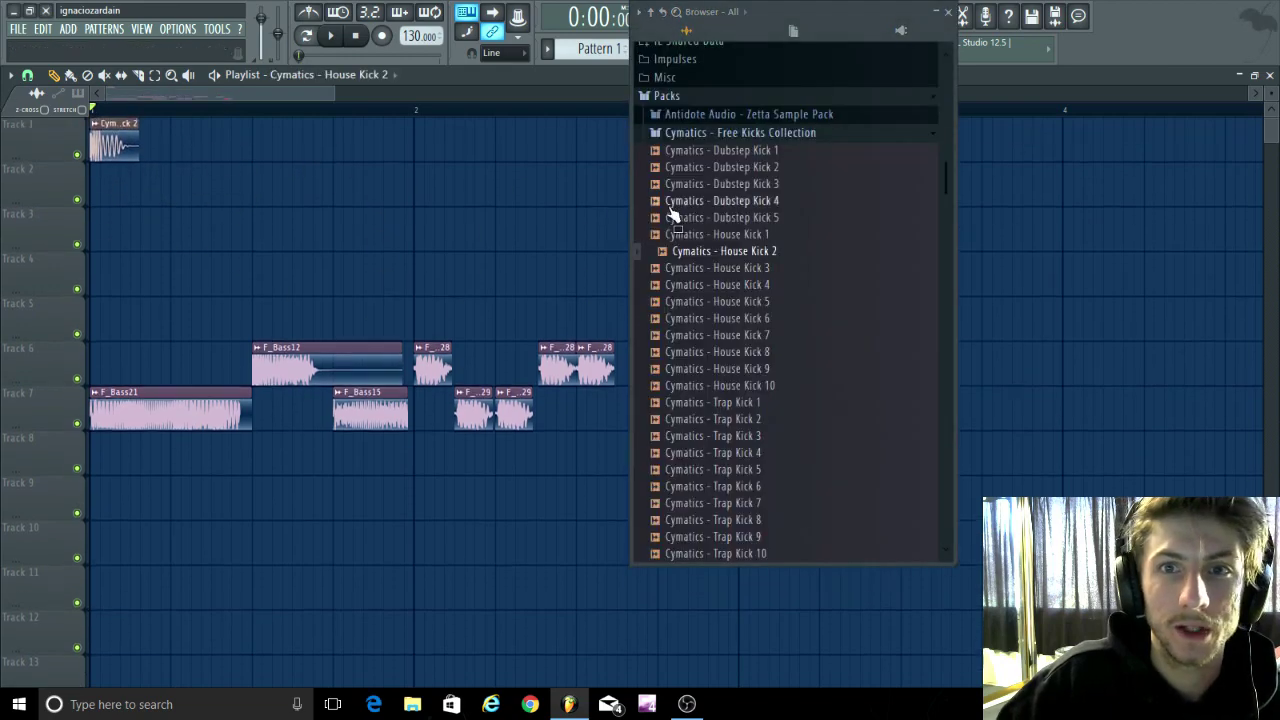
Step: Place Zetta_Snare07 from the Zetta Sample Pack's Drum Hits on Track 2
left_click(745, 132)
left_click(746, 116)
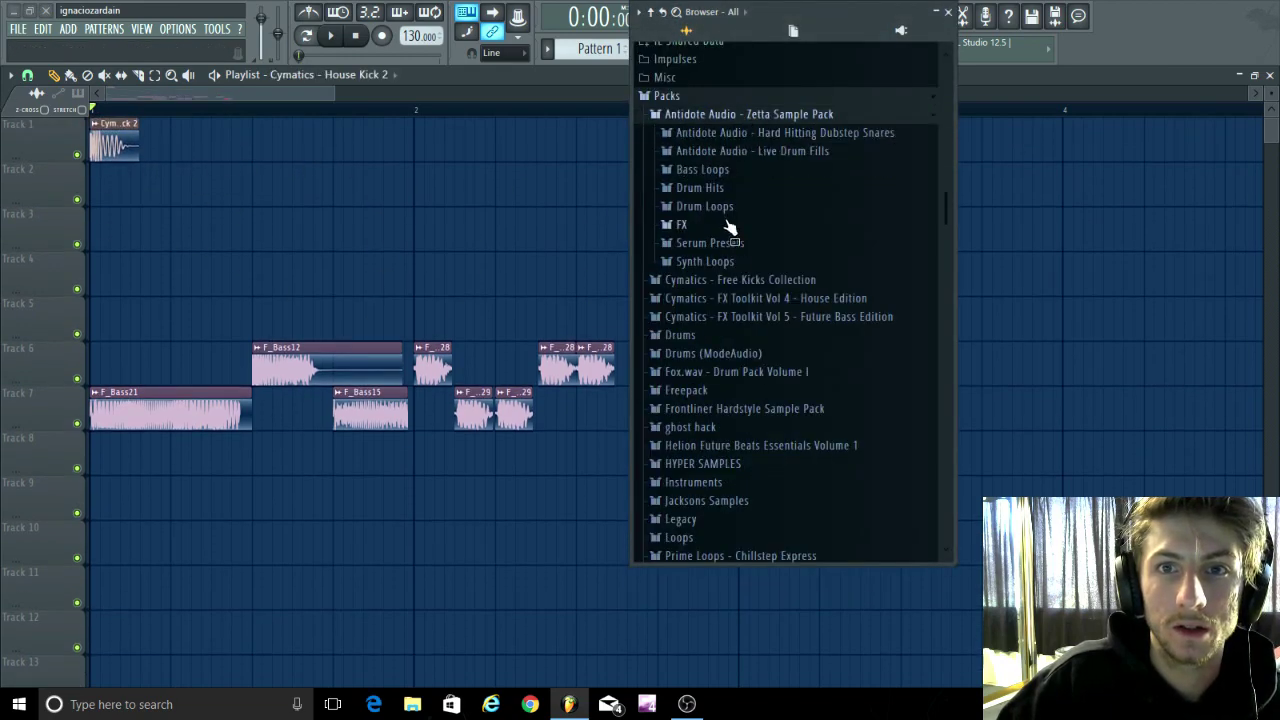
left_click(700, 188)
left_click_drag(745, 521, 168, 255)
scroll(258, 249, "up", 3)
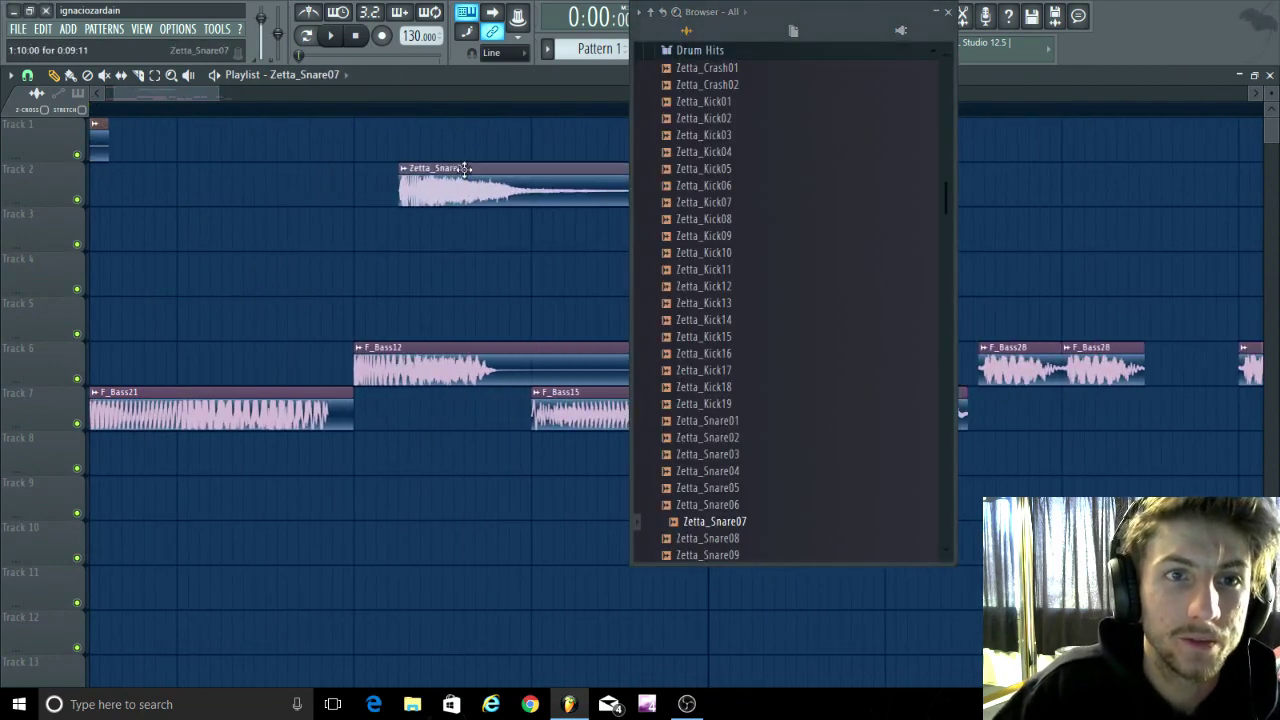
scroll(465, 168, "down", 4)
key("alt+F8")
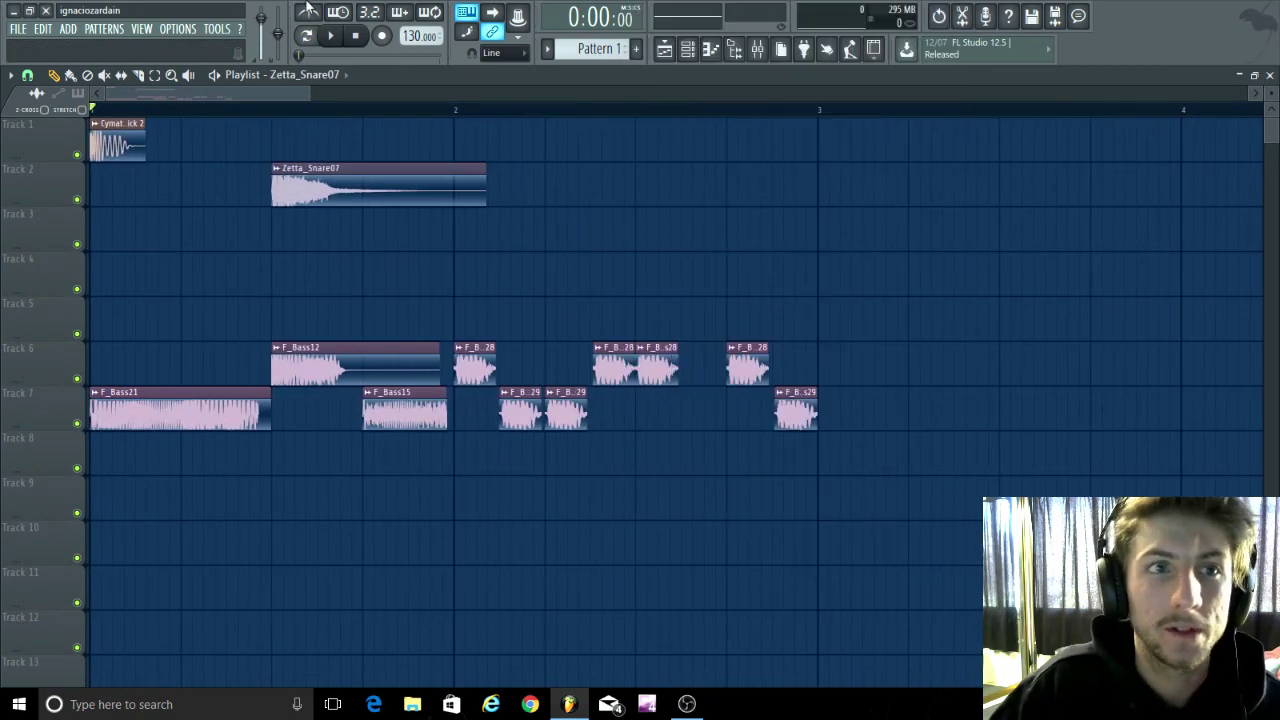
Step: Shorten Zetta_Snare07 to end at bar 2 and duplicate the kick and snare one bar later
left_click_drag(487, 180, 445, 183)
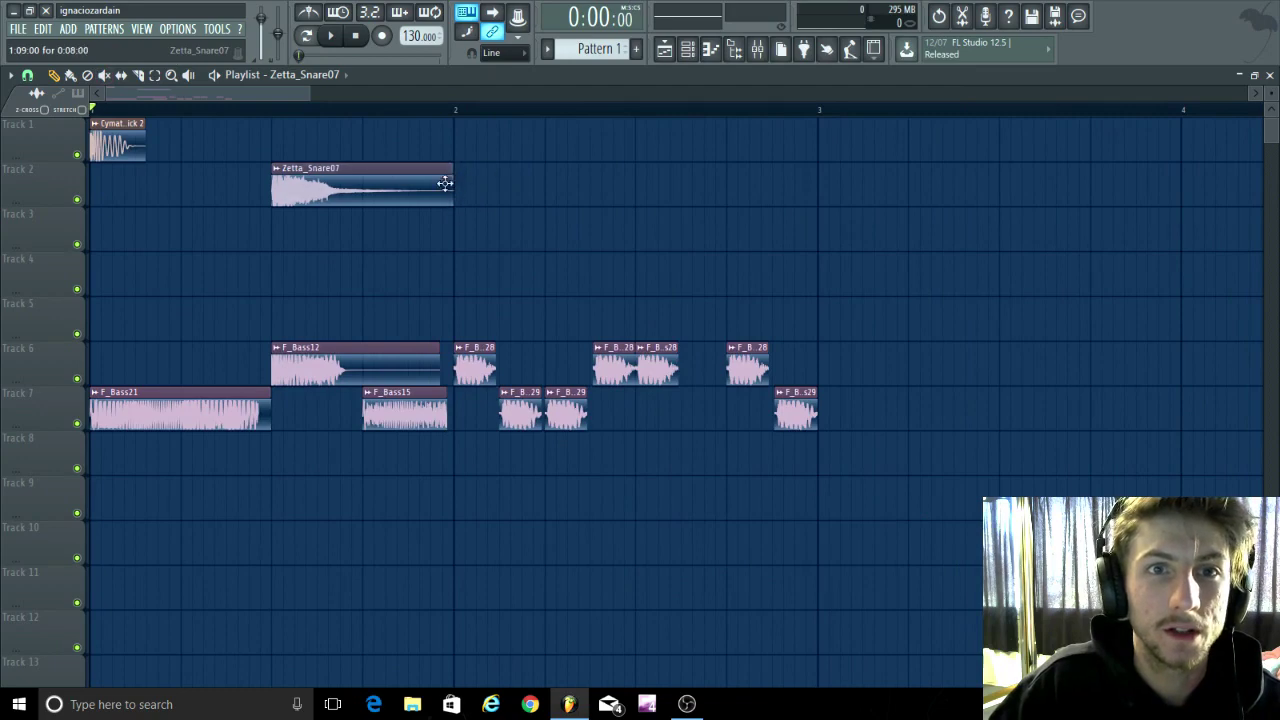
scroll(445, 183, "up", 3)
scroll(220, 95, "down", 3)
scroll(246, 134, "down", 2)
left_click_drag(436, 249, 236, 180)
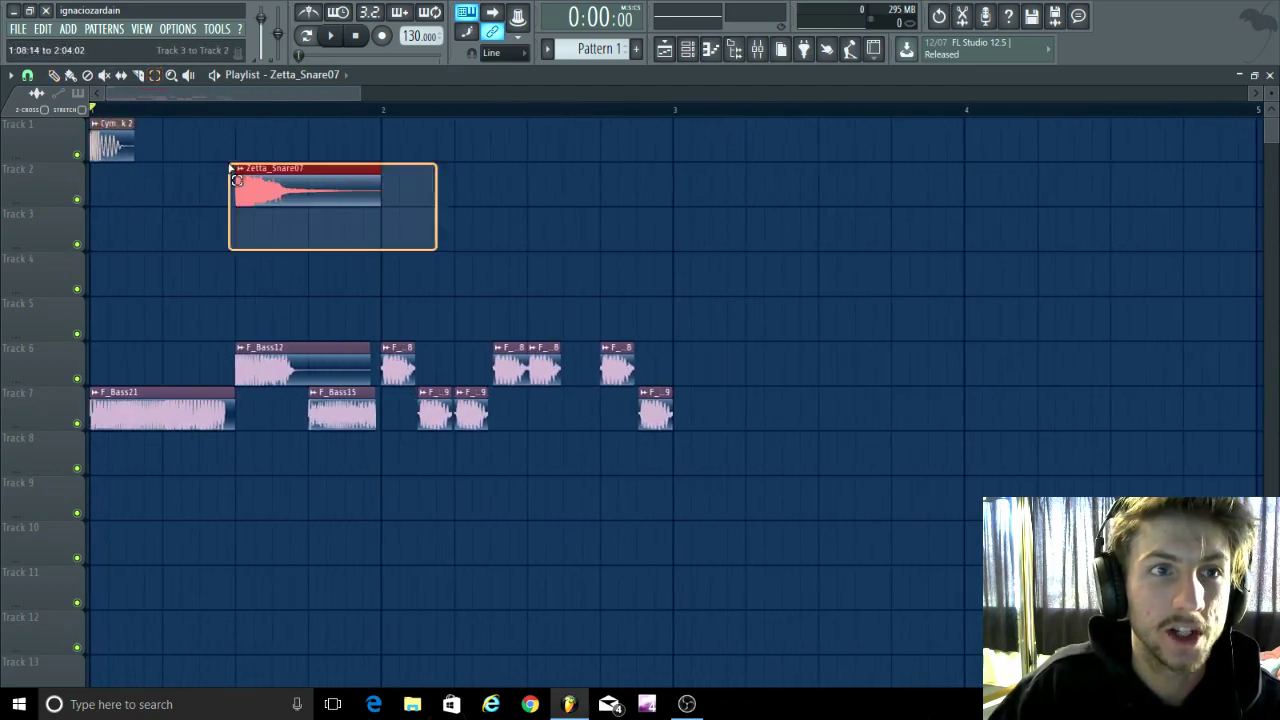
key("ctrl+b")
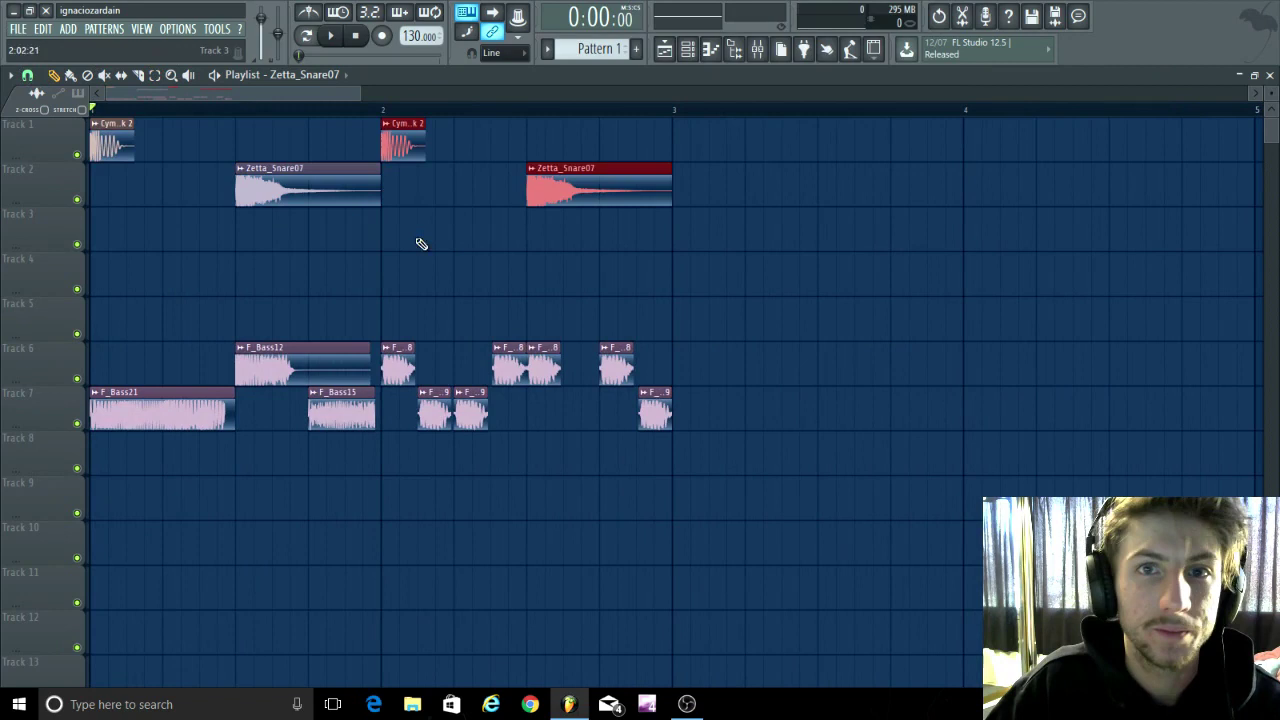
Step: Play the arrangement to hear the kick, snare and bass together, then stop
scroll(466, 283, "down", 2)
scroll(200, 204, "down", 2)
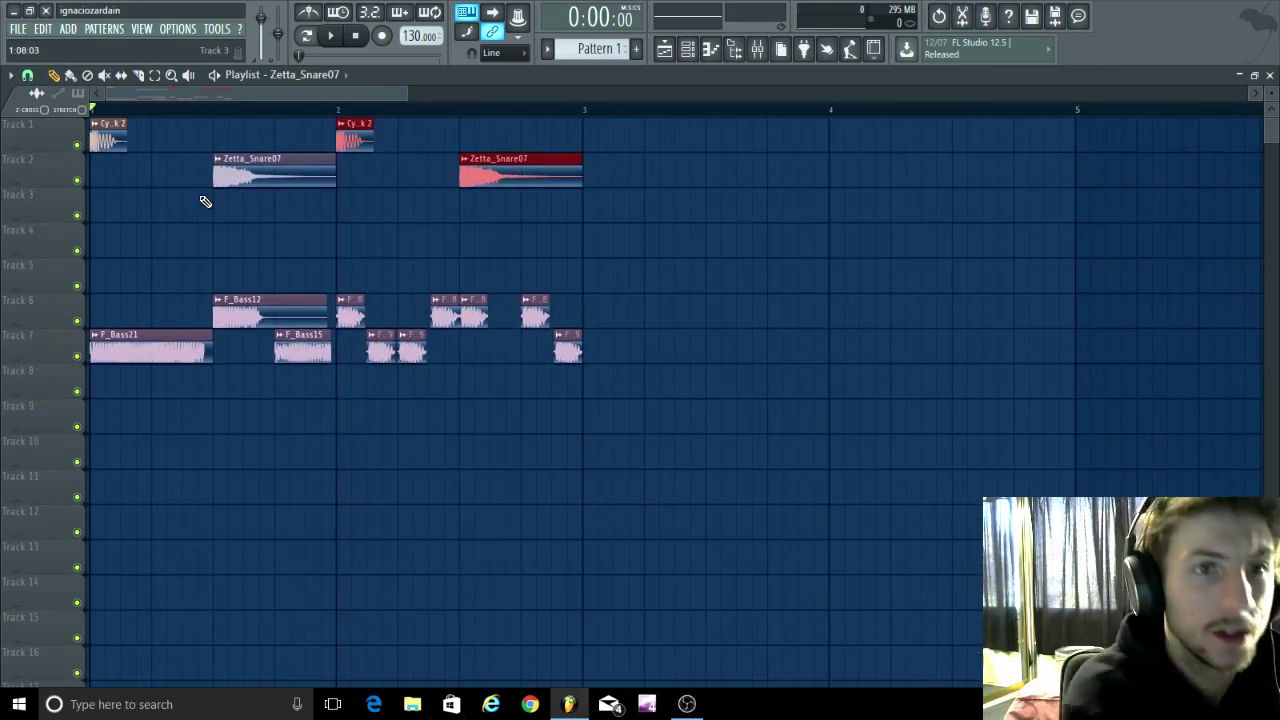
key("space")
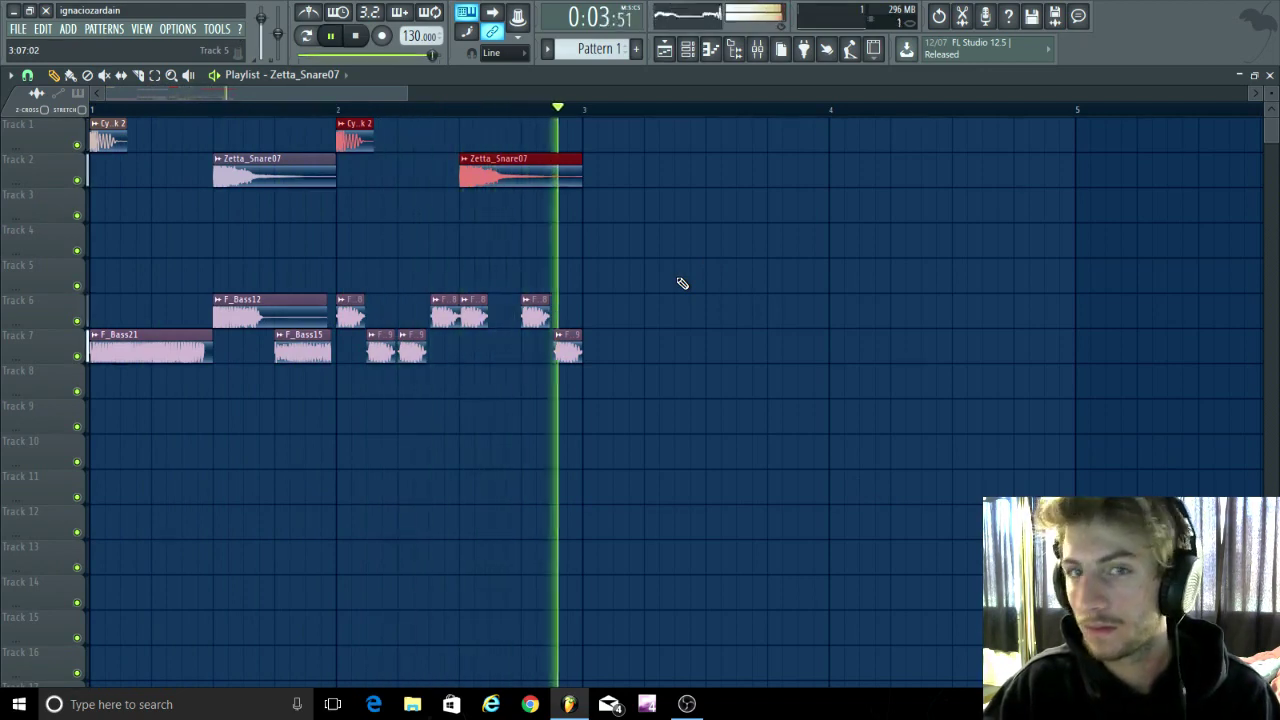
key("space")
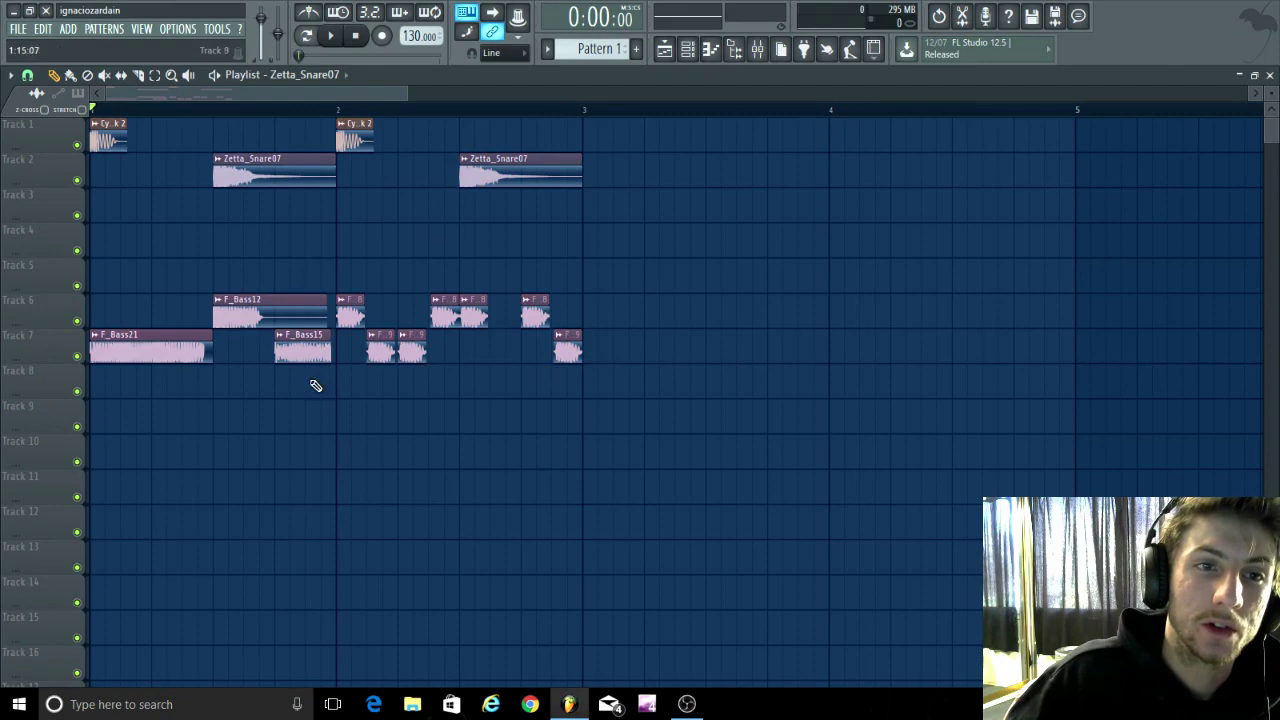
Step: Bring up the Mixer at full size alongside the Channel rack
left_click(688, 48)
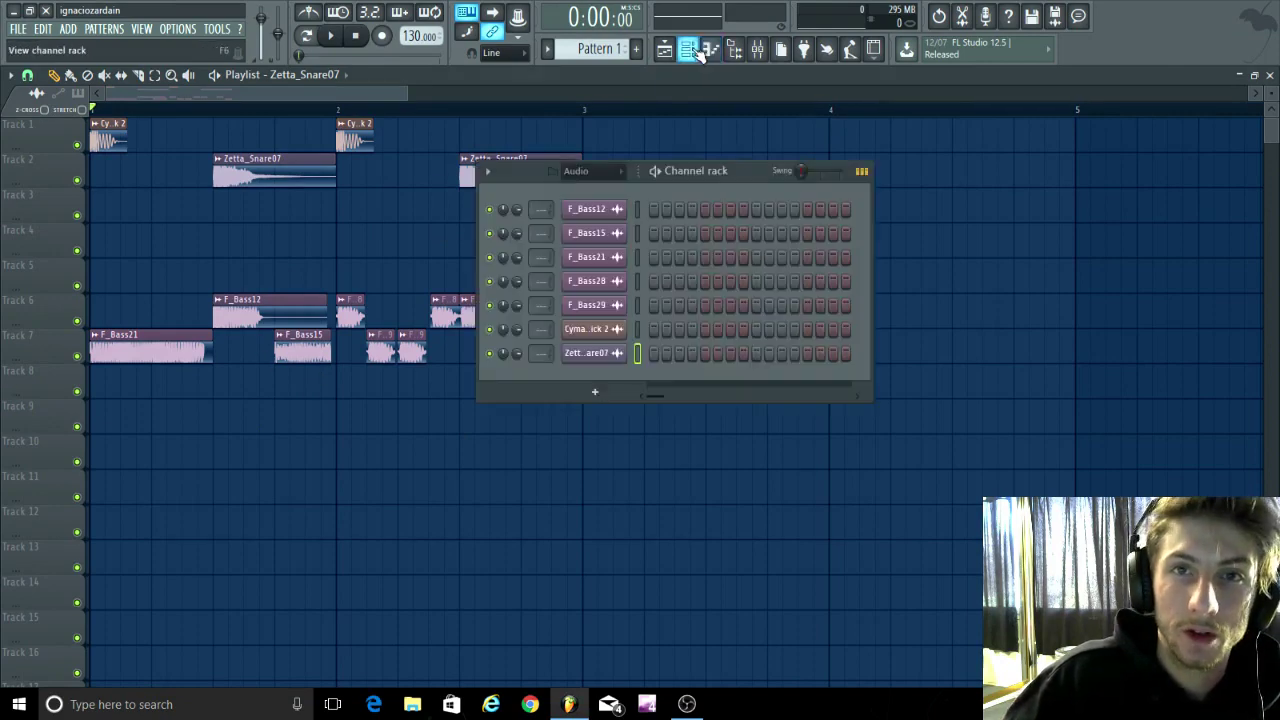
left_click(757, 48)
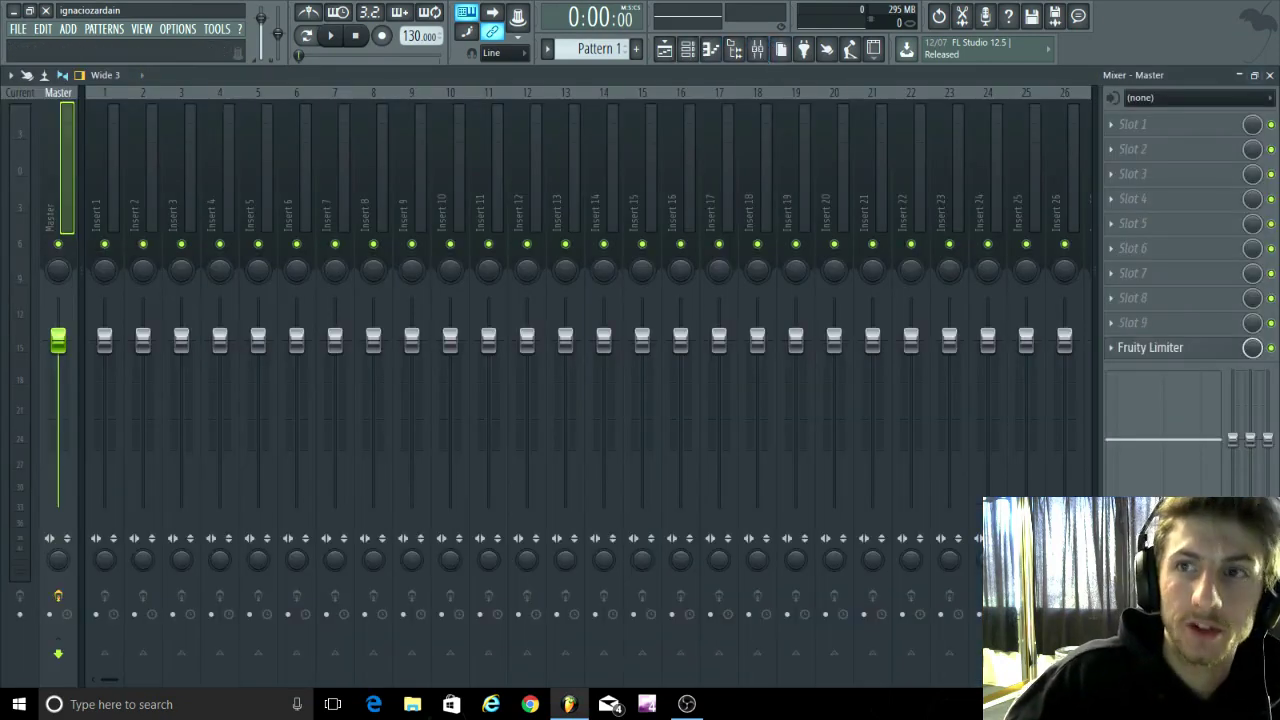
left_click(1239, 77)
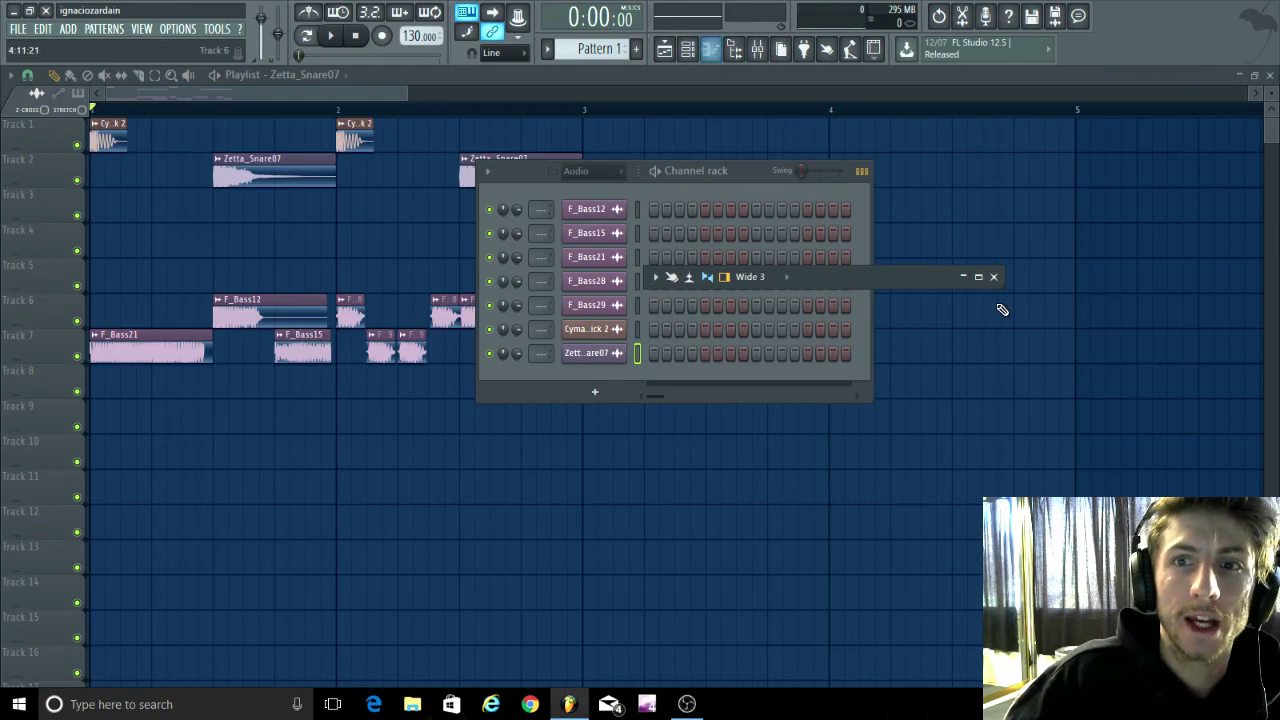
left_click(978, 277)
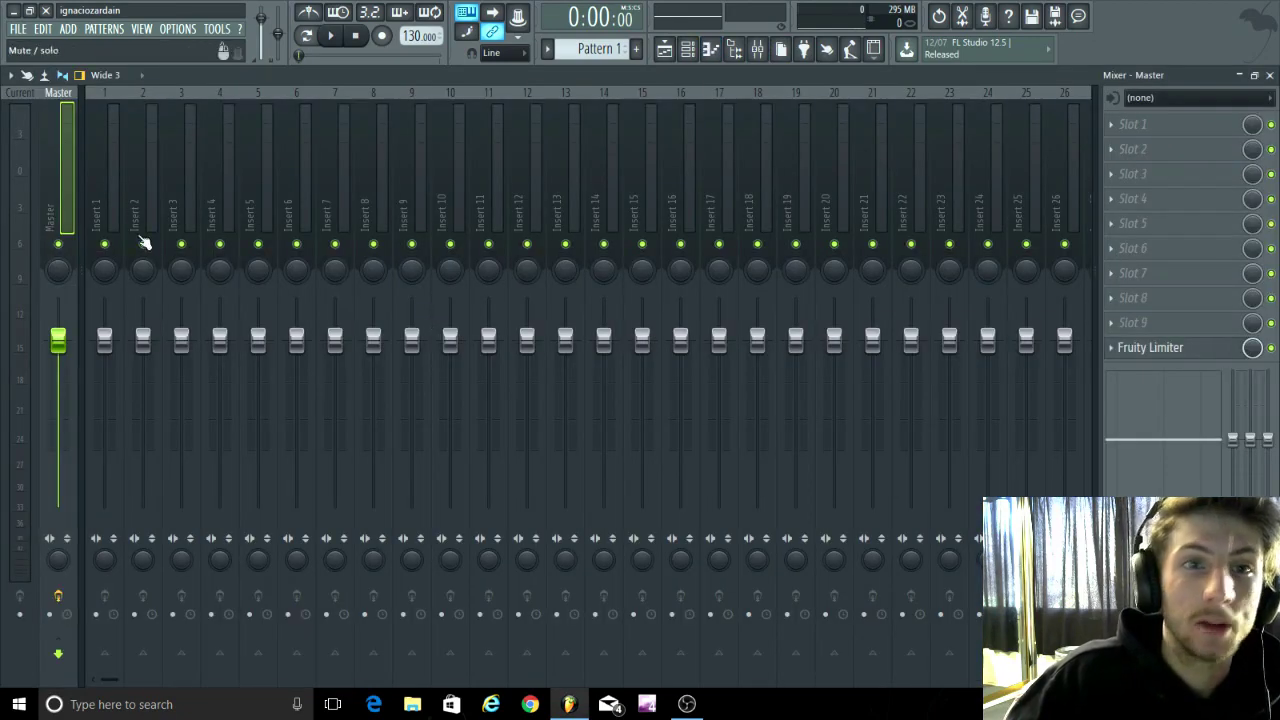
Step: Name mixer insert 1 'SIDECHAIN BUS' and give it a pinkish-red colour
right_click(110, 180)
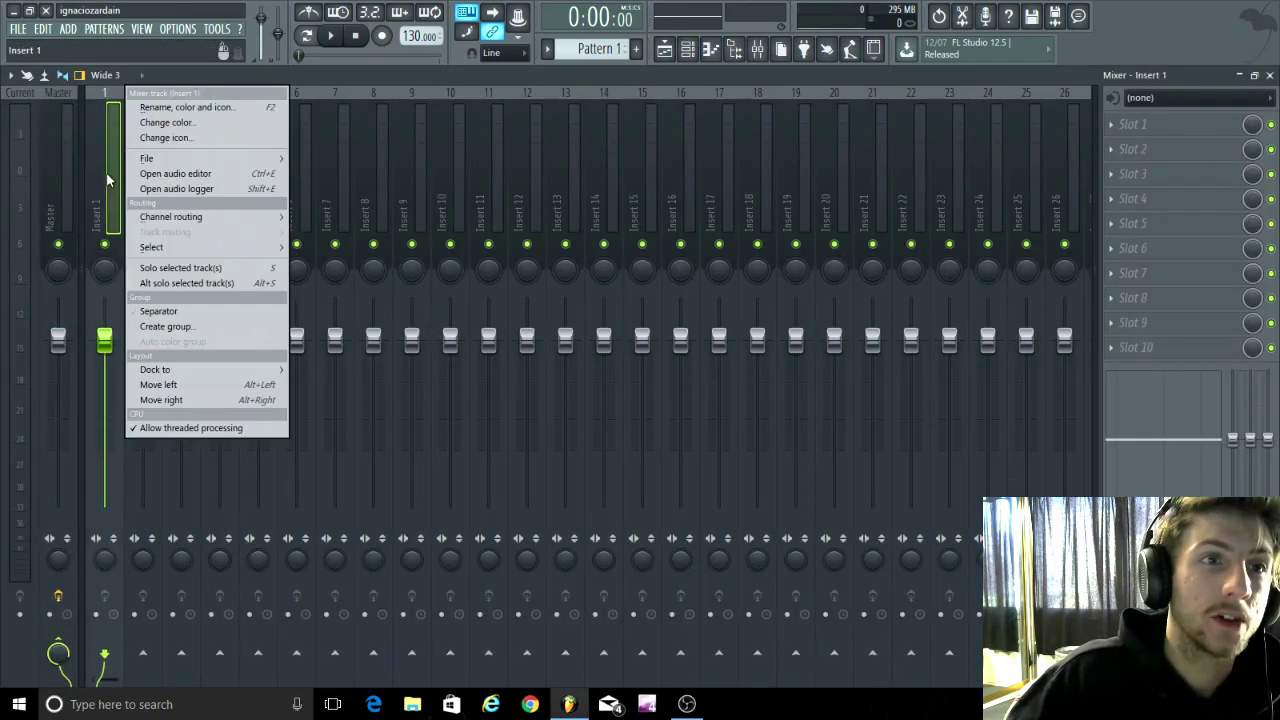
left_click(167, 108)
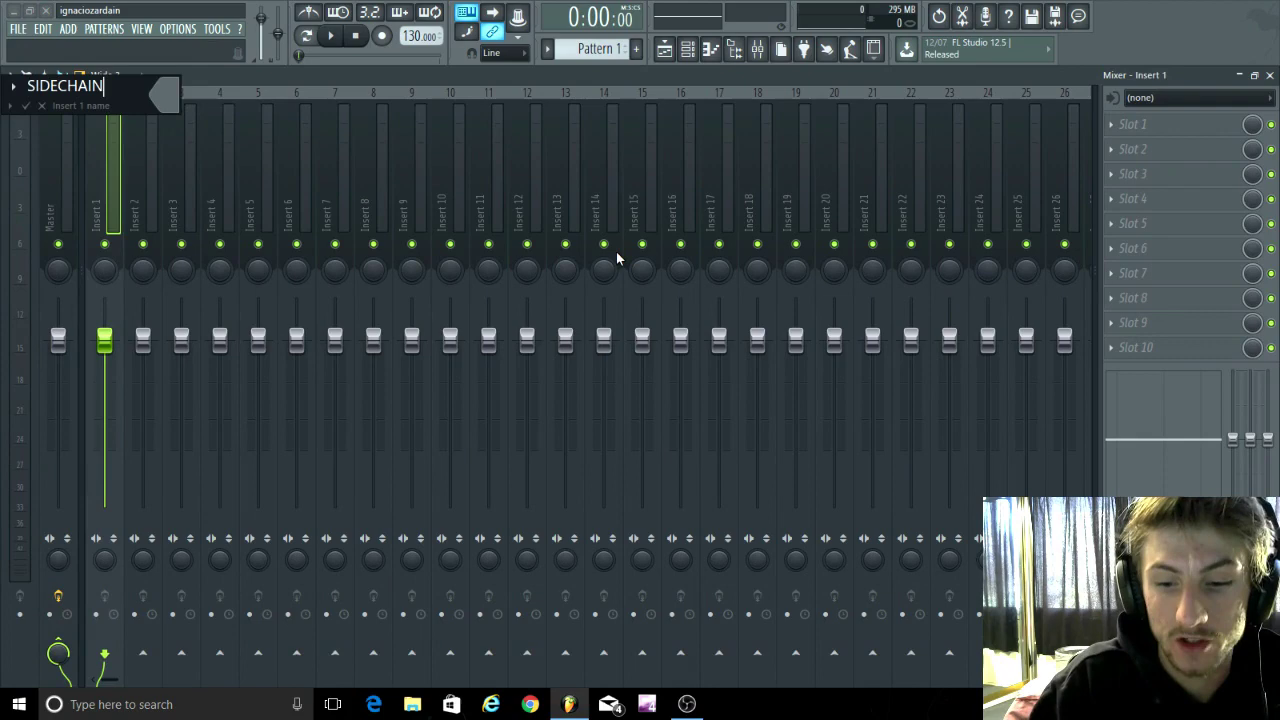
type("SIDECHAIN BUS")
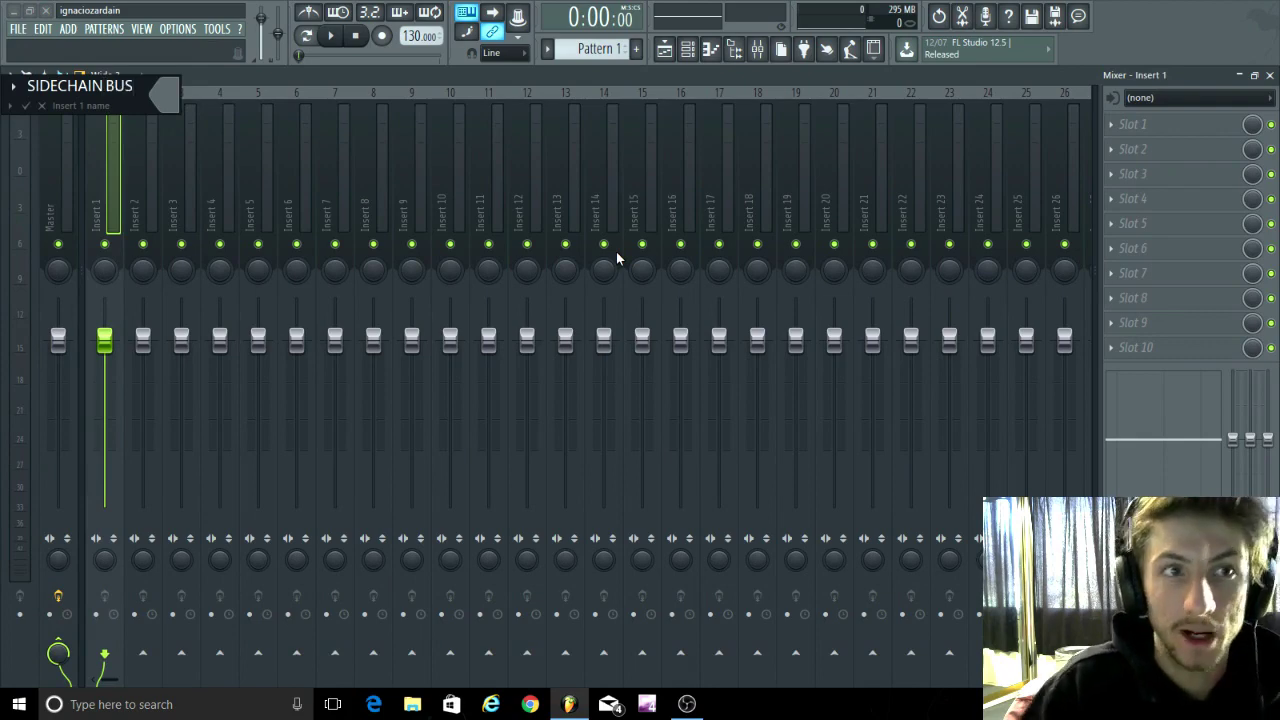
left_click(163, 94)
left_click(187, 93)
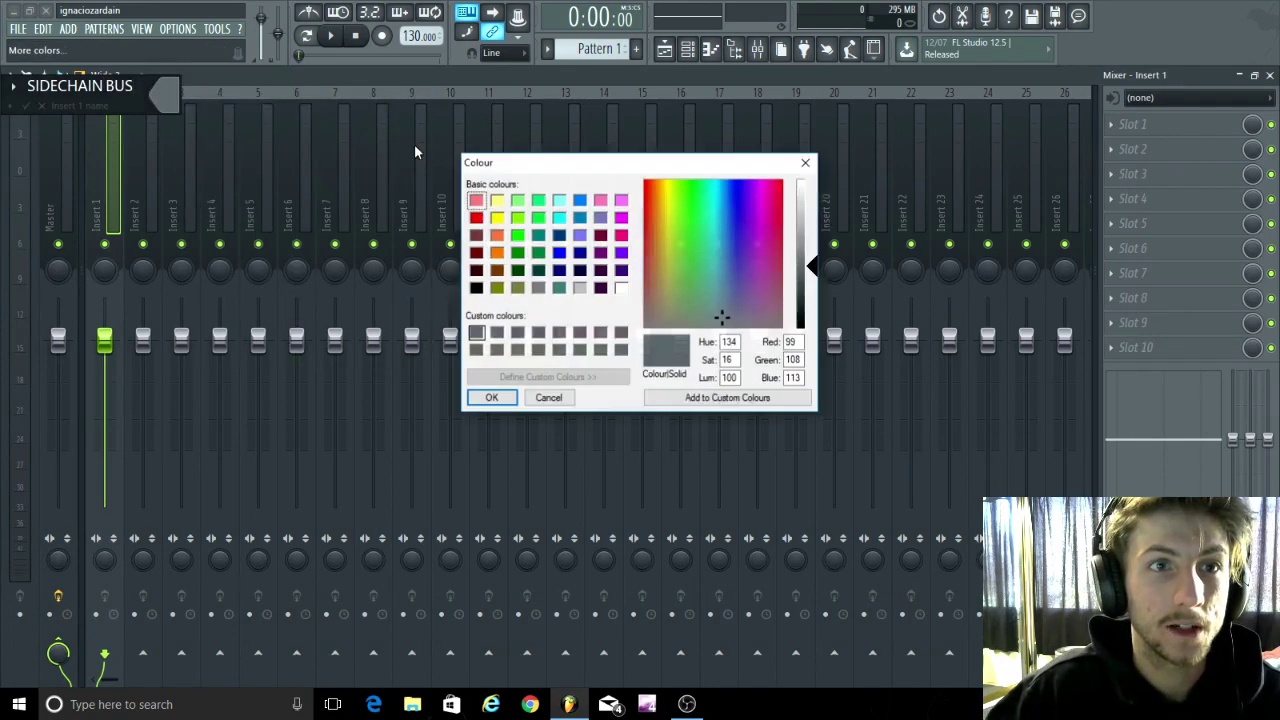
left_click(476, 201)
left_click(491, 398)
key("Return")
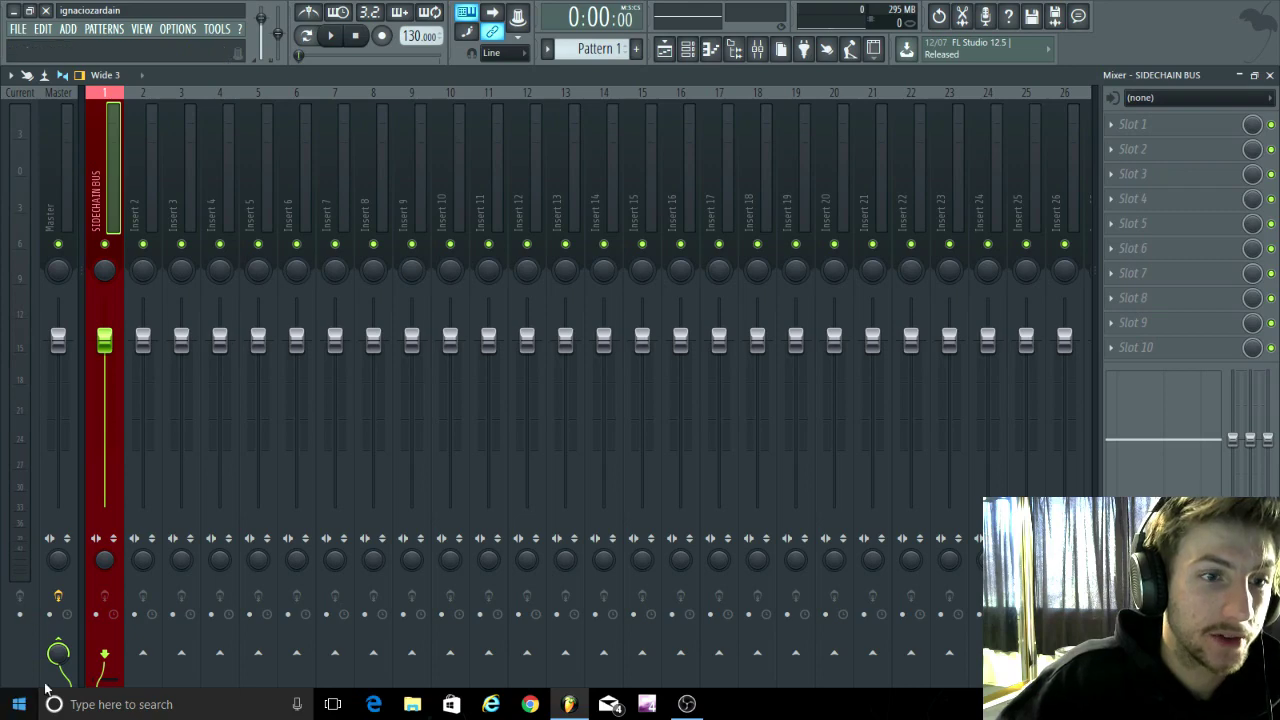
Step: Name mixer insert 2 'SIDECHAIN SIGNAL' and give it a light yellow colour
right_click(144, 150)
left_click(212, 110)
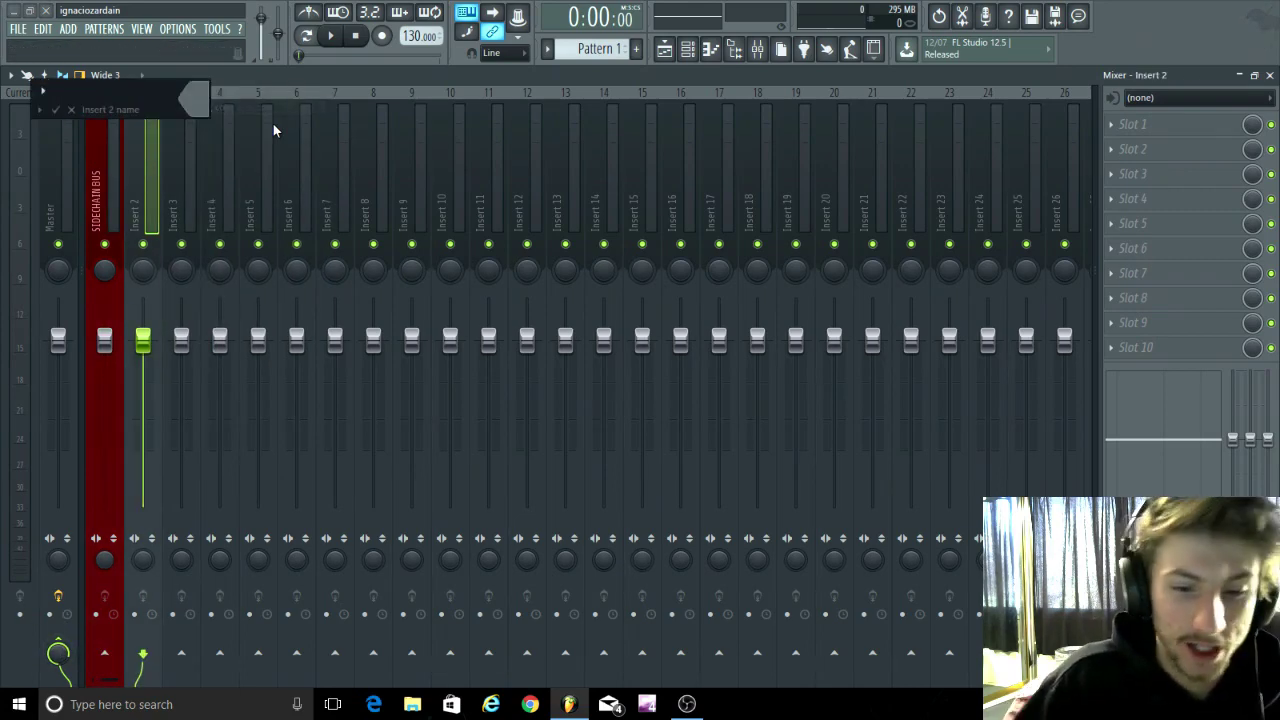
type("si")
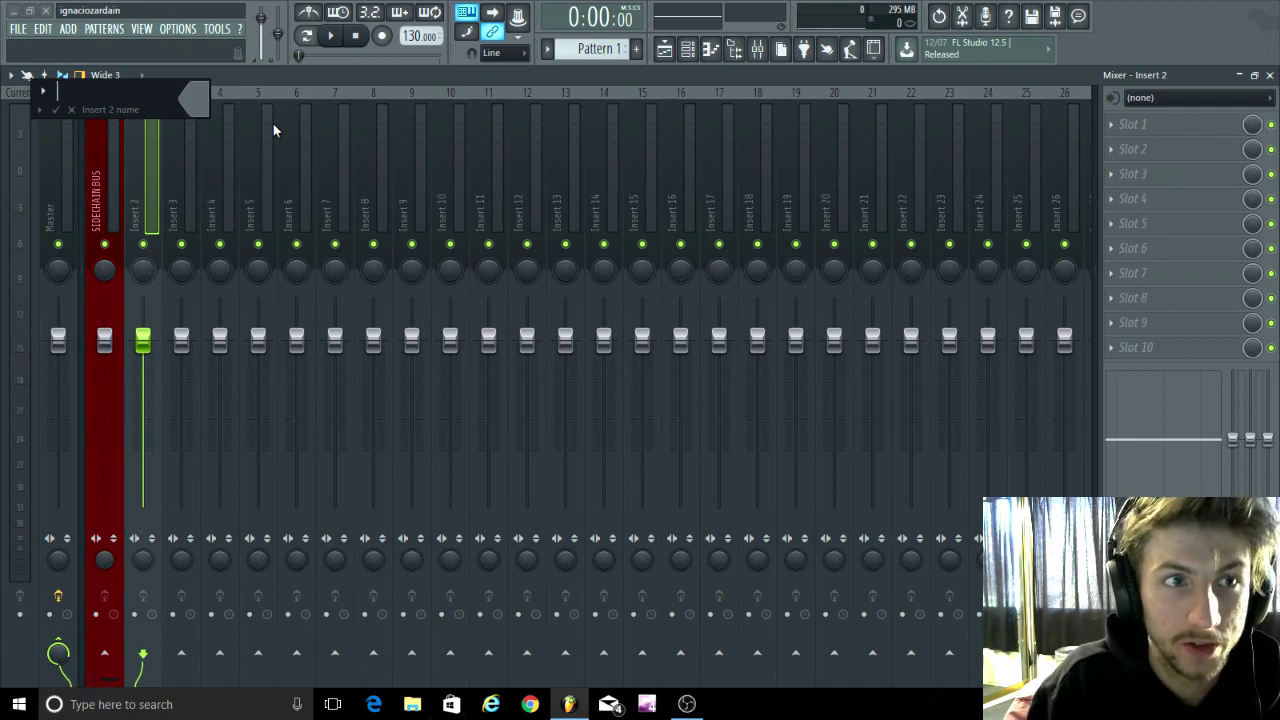
type("SIDECHAIN")
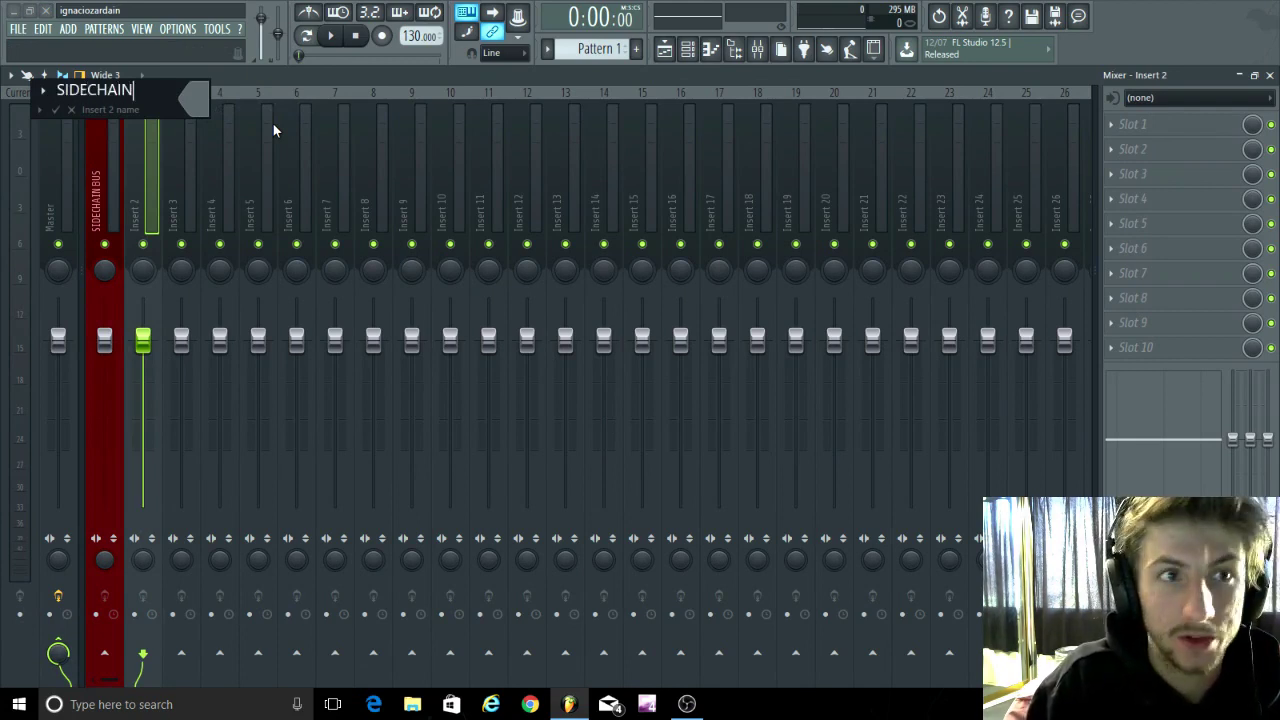
type(" SIGNAL")
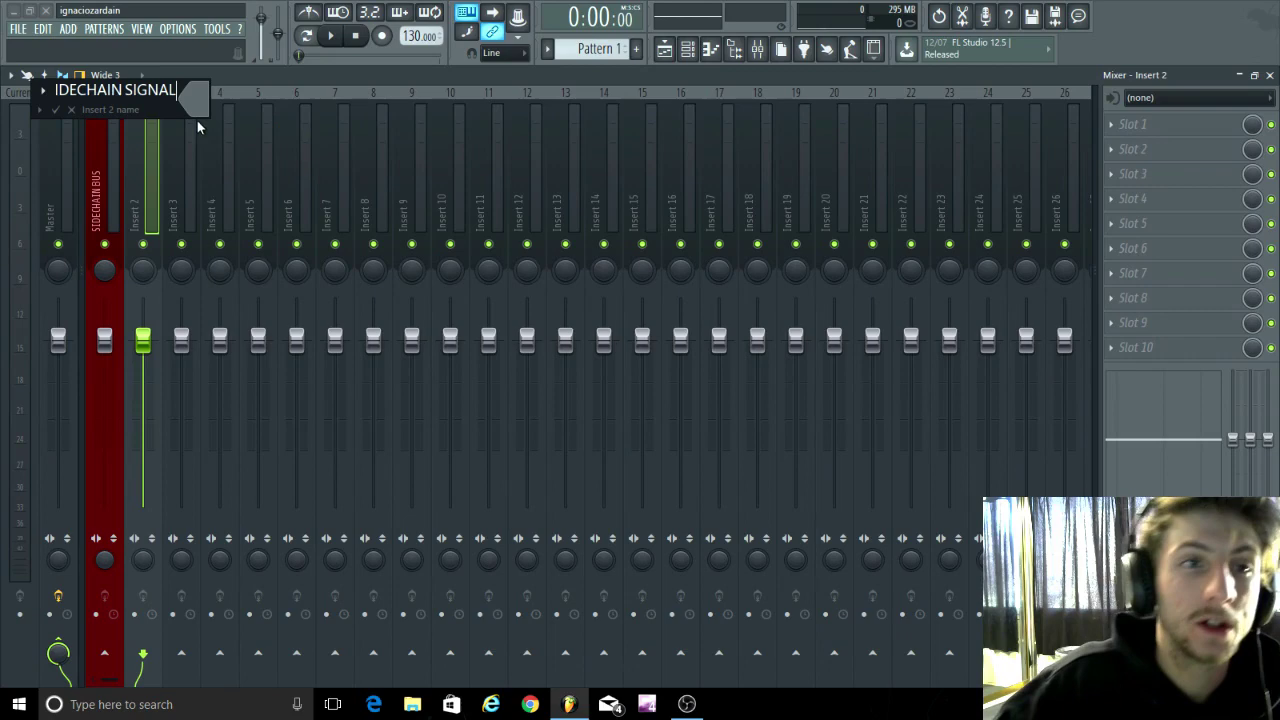
left_click(205, 109)
left_click(218, 96)
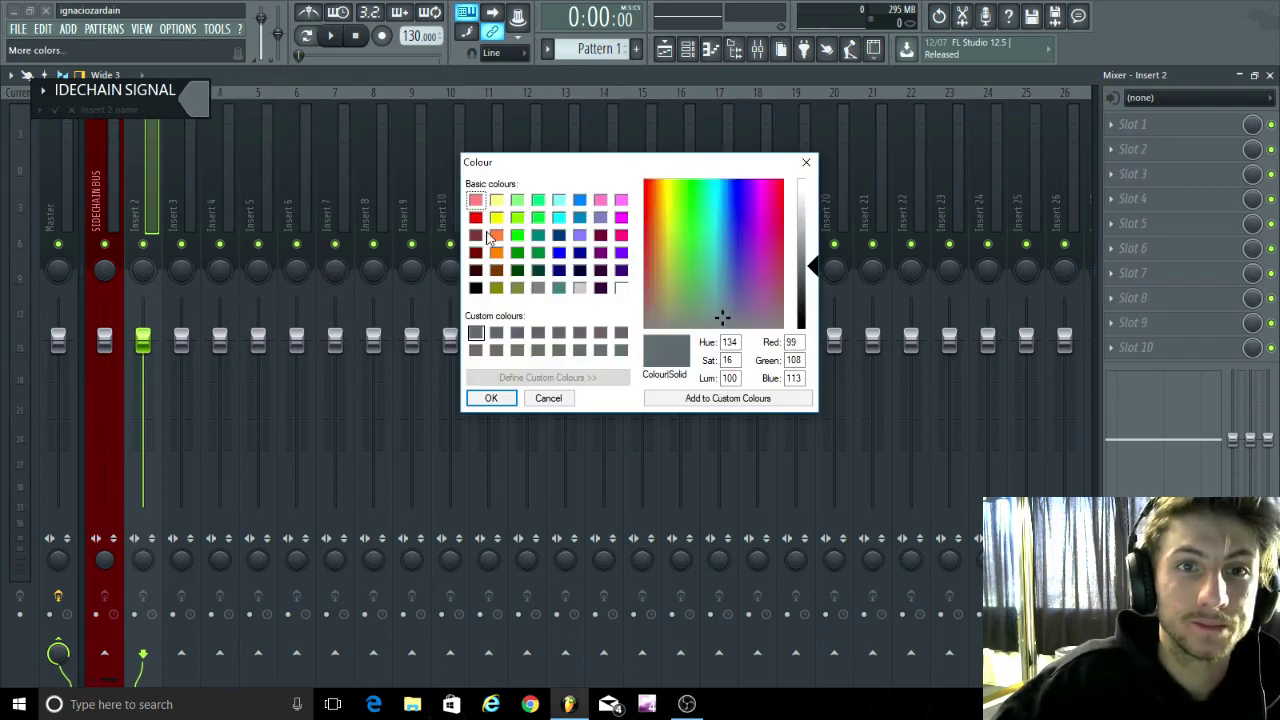
left_click(500, 203)
left_click(491, 398)
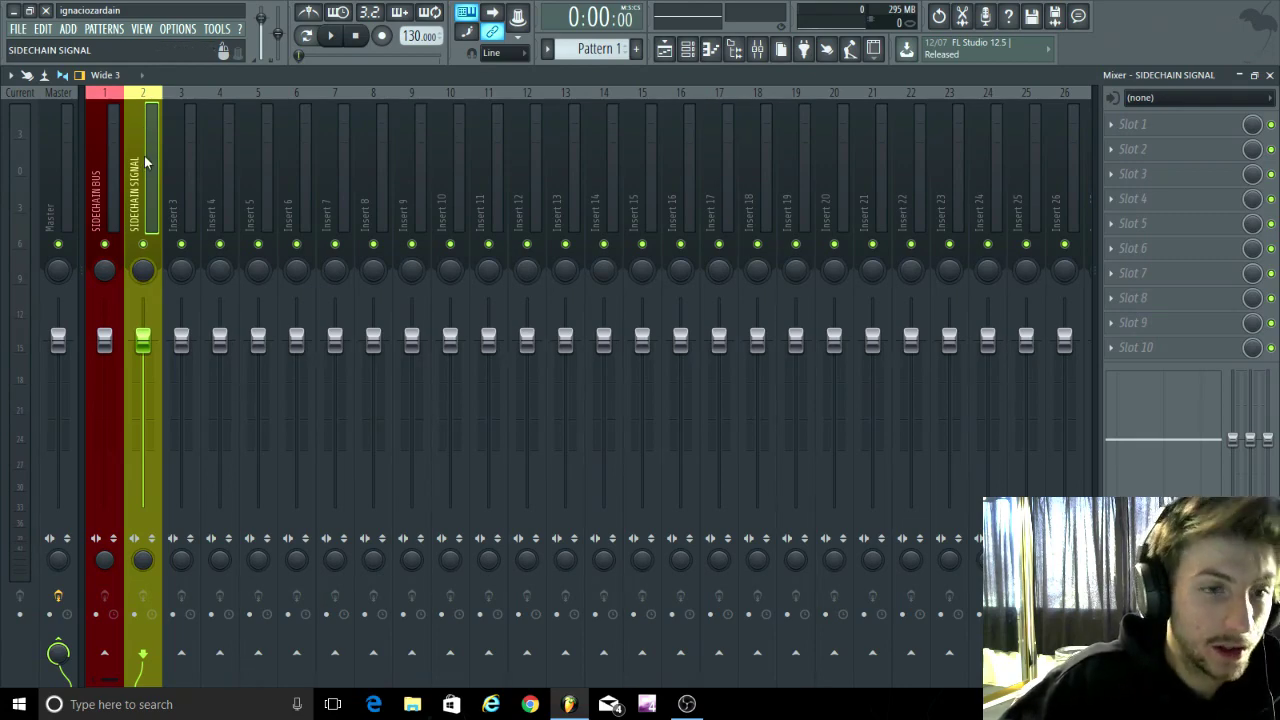
Step: Route SIDECHAIN SIGNAL as a sidechain to SIDECHAIN BUS and disable its Master send
right_click(110, 660)
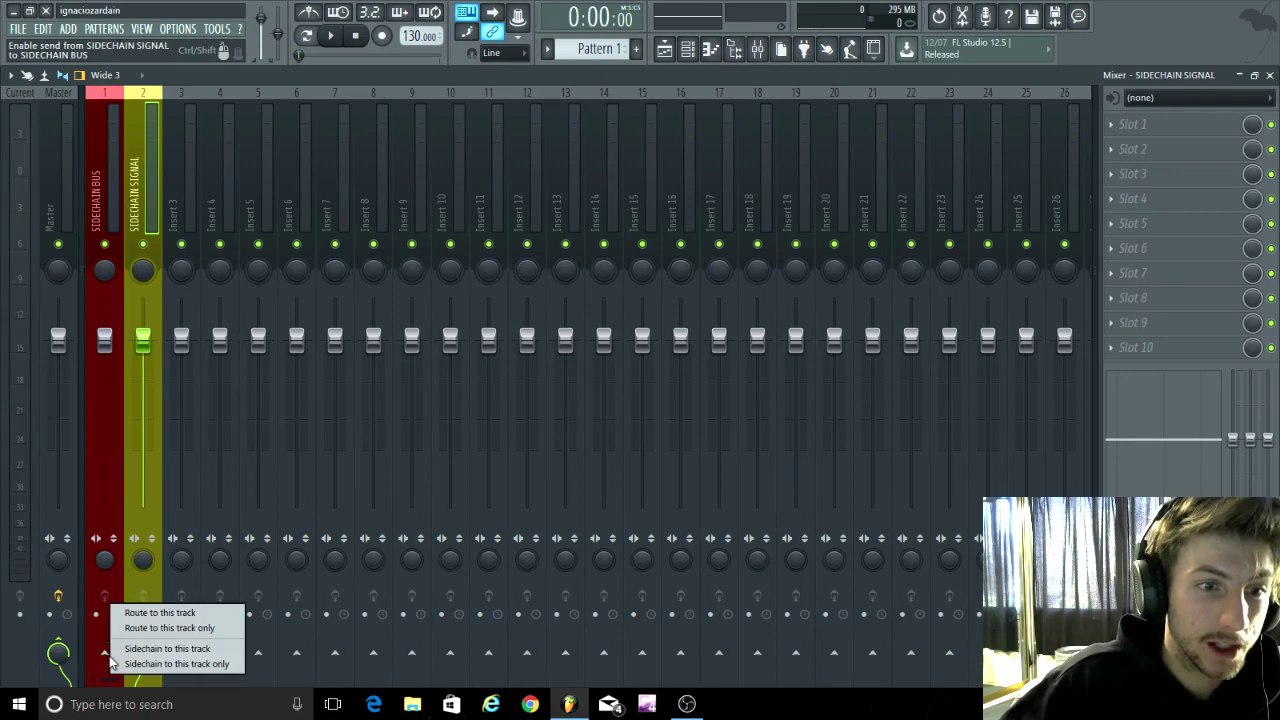
left_click(170, 650)
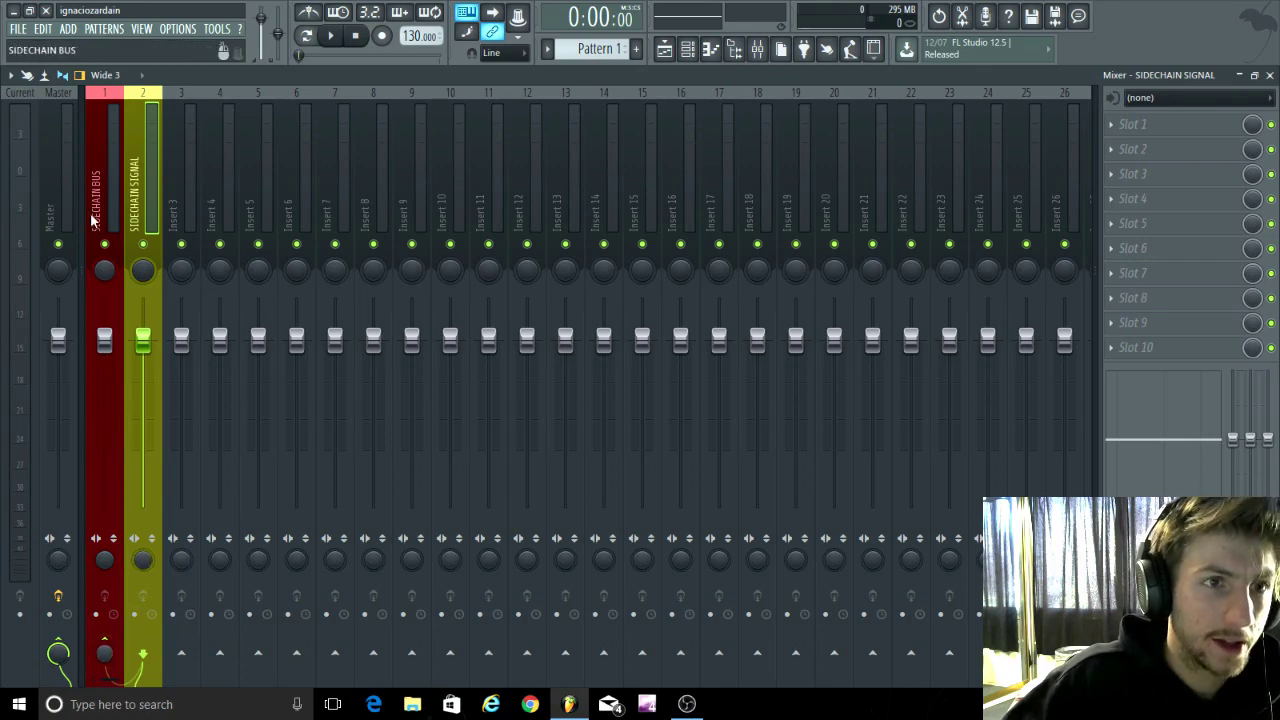
left_click(62, 650)
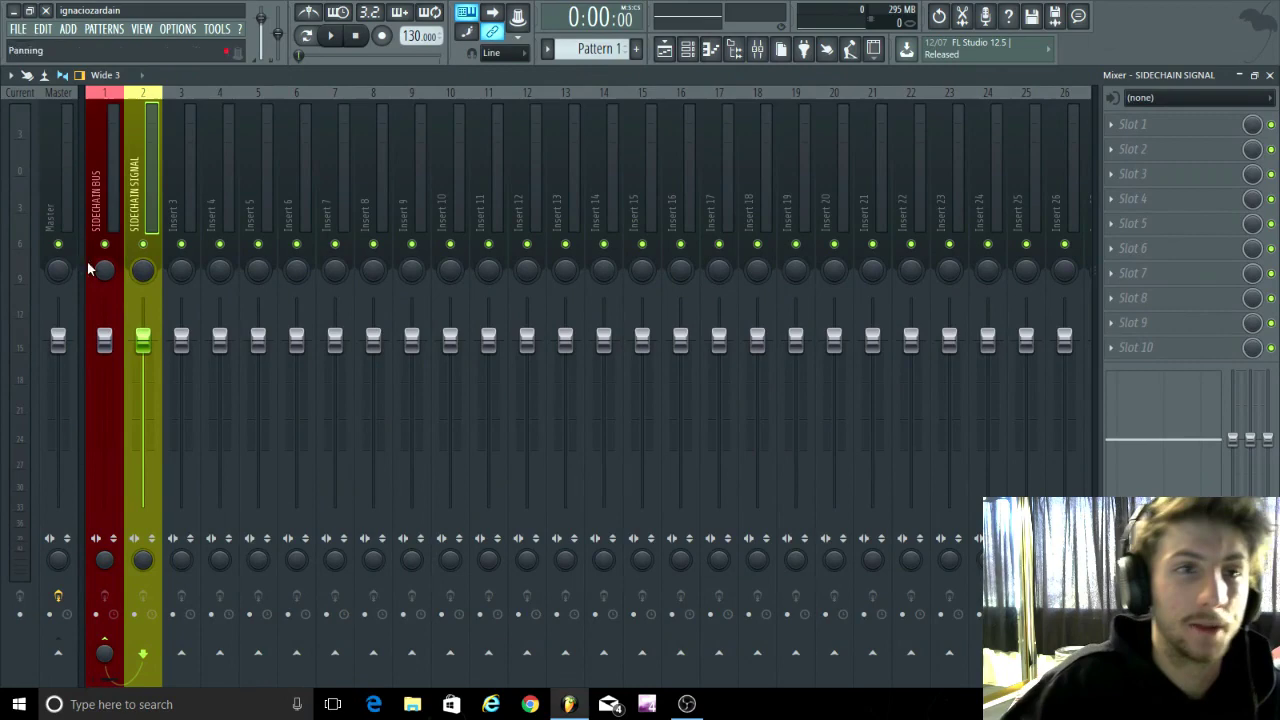
Step: Rename mixer insert 3 to DRUMS BUS and colour it cyan
left_click(1239, 75)
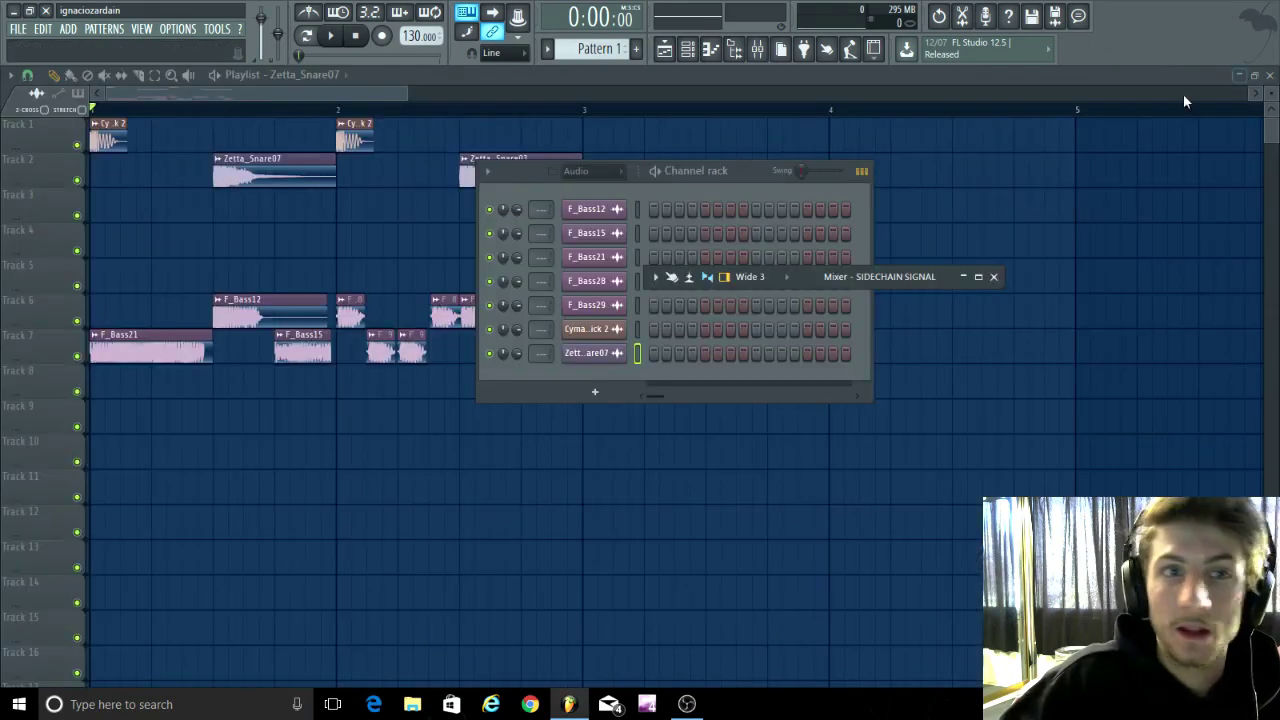
left_click(978, 276)
left_click(183, 152)
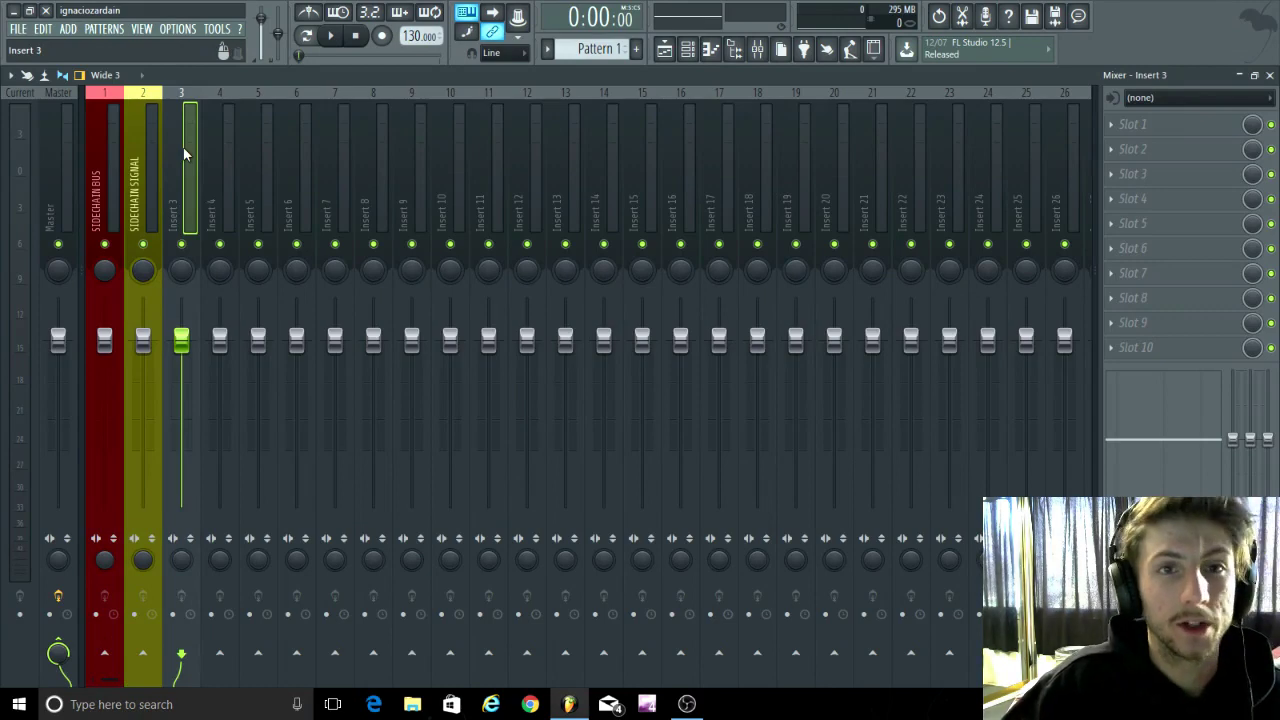
right_click(183, 152)
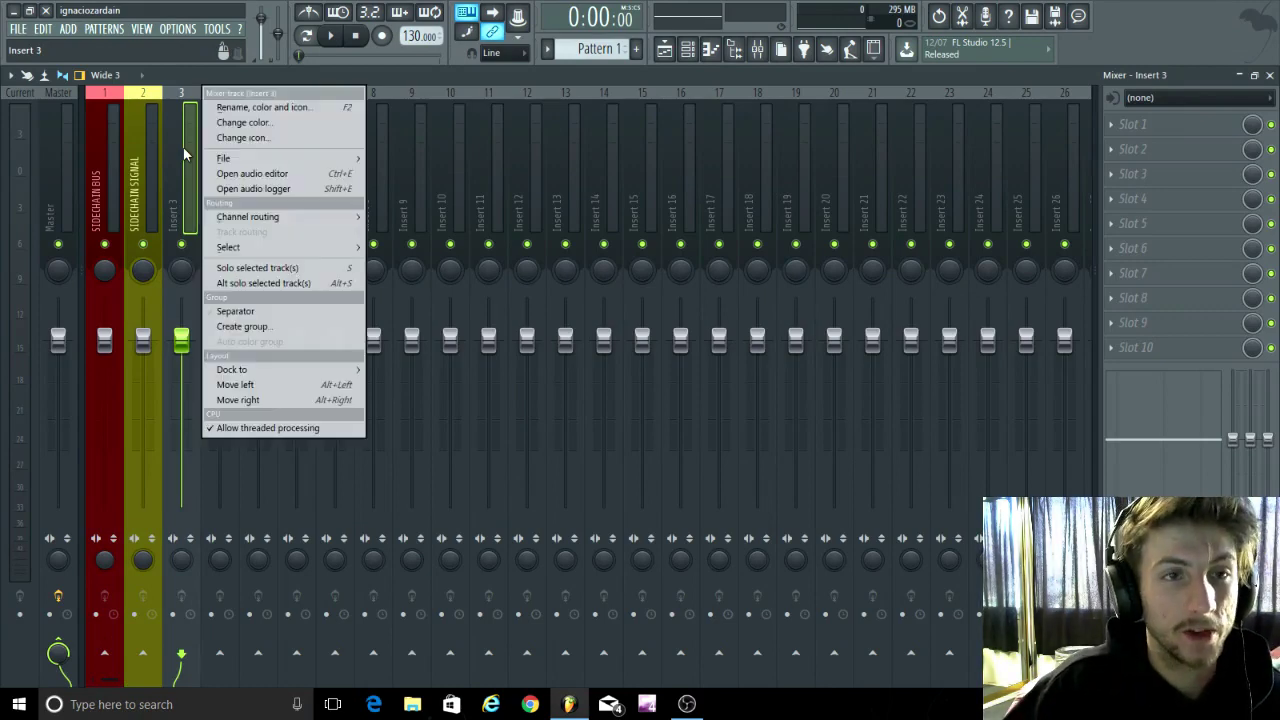
left_click(252, 110)
type("DRU")
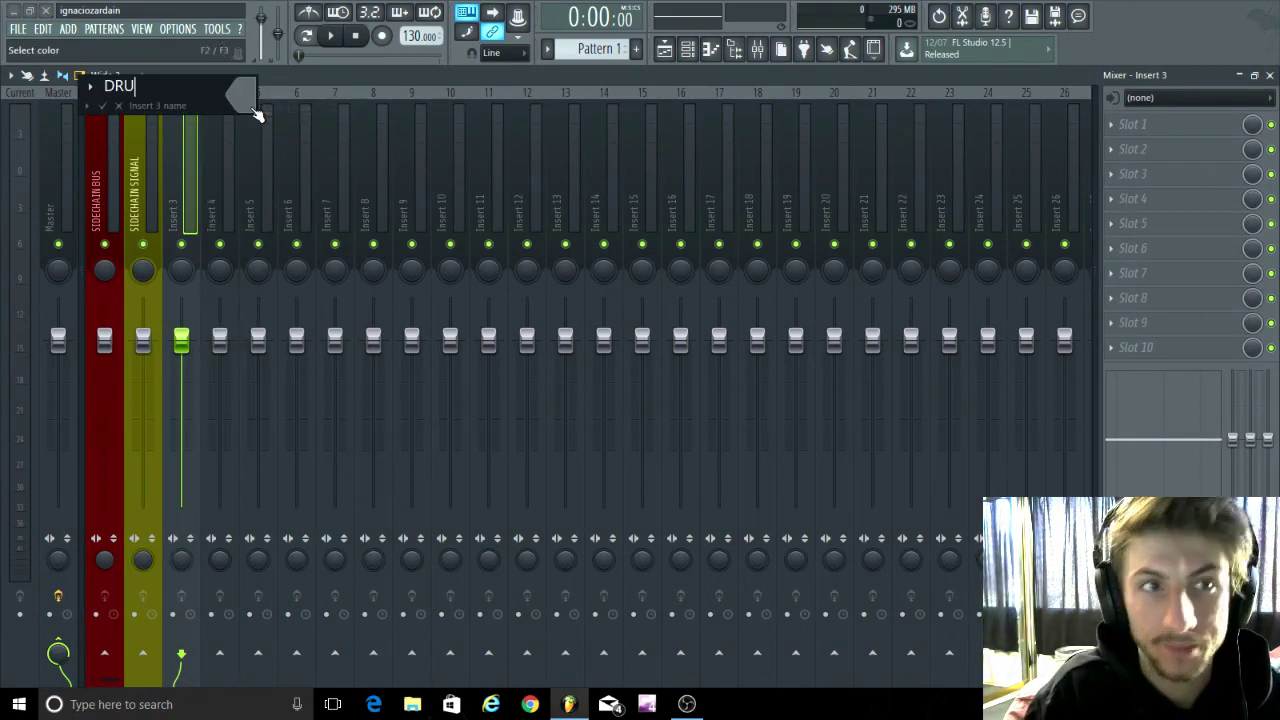
type("MS BUS")
left_click(254, 114)
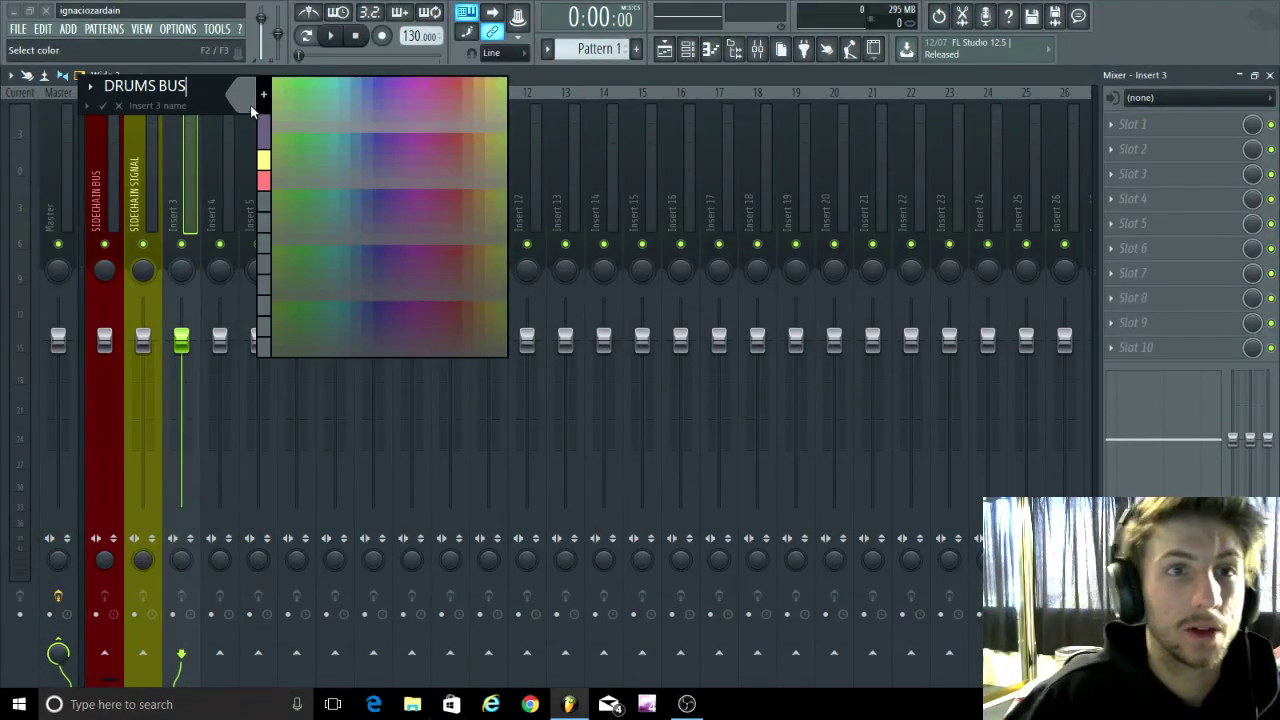
left_click(261, 90)
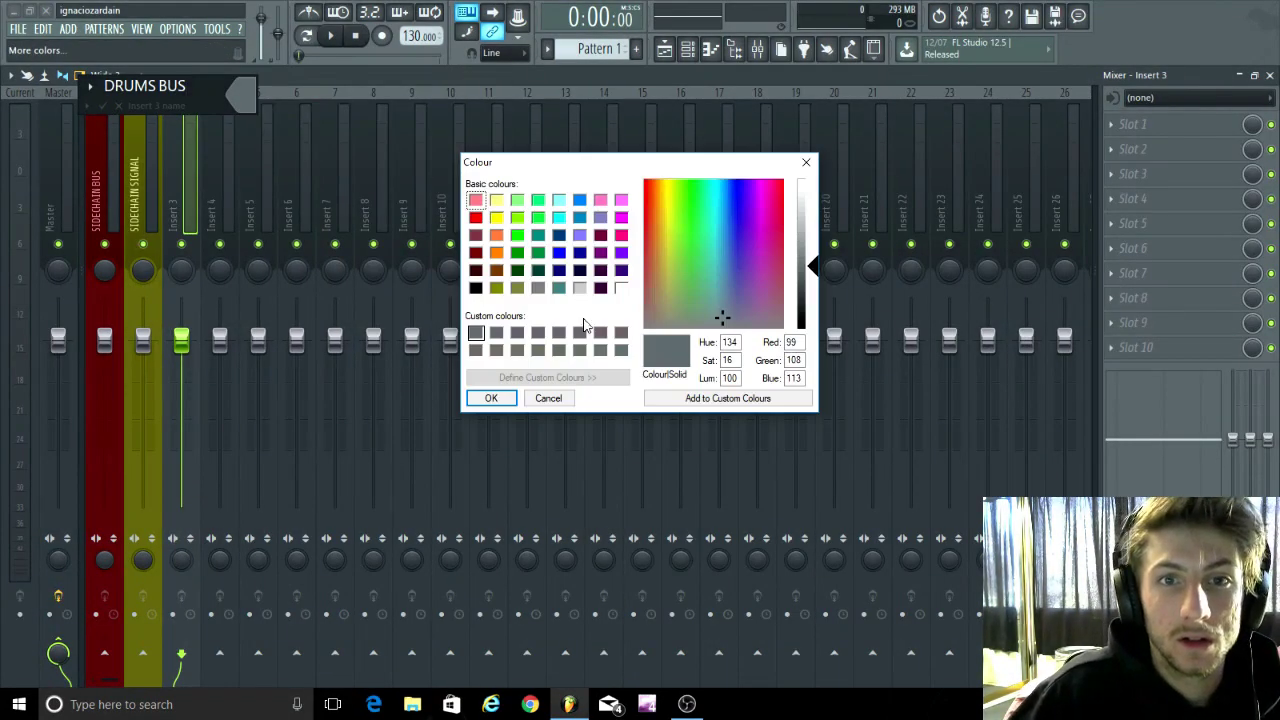
double_click(563, 218)
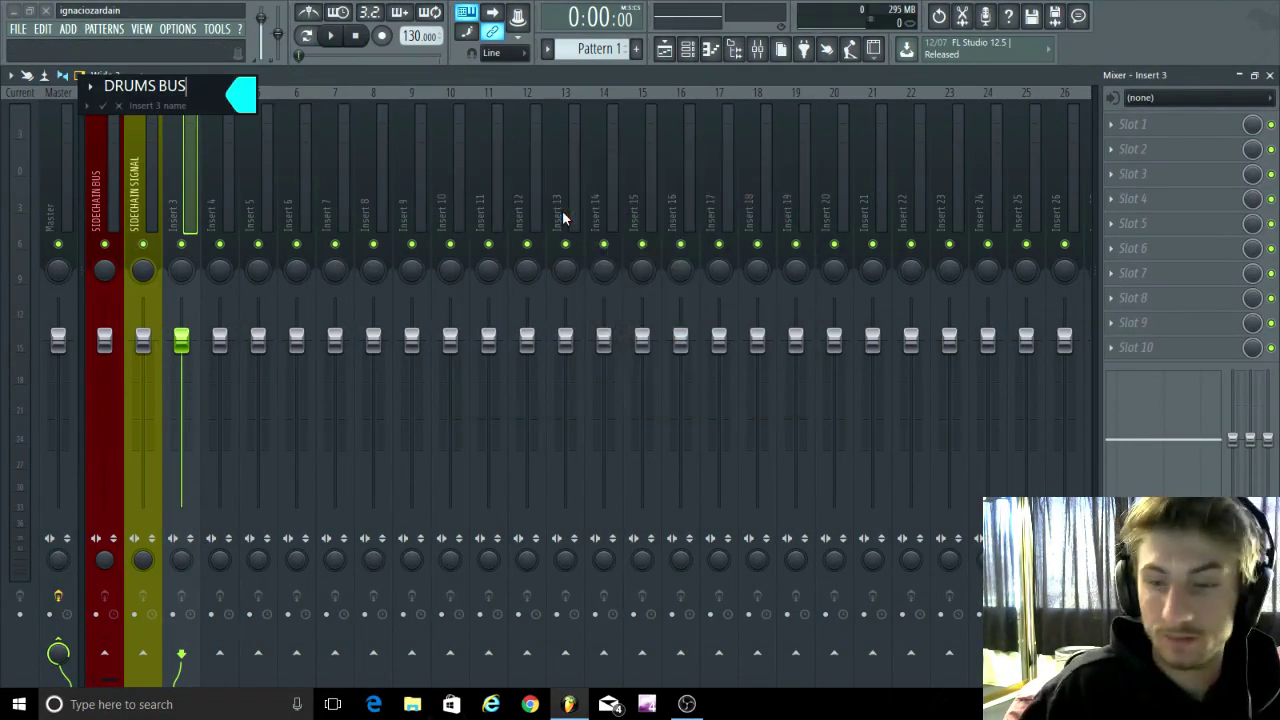
key("Return")
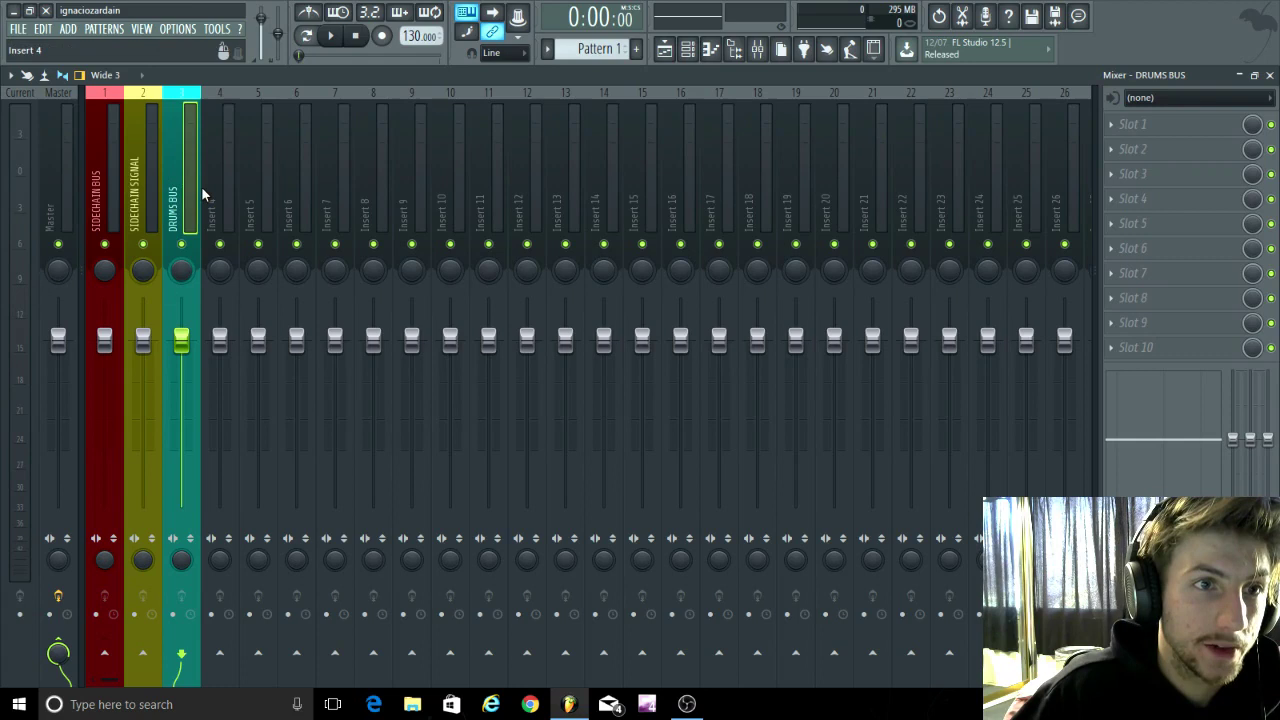
Step: Route DRUMS BUS into SIDECHAIN SIGNAL and minimise the mixer
left_click(143, 652)
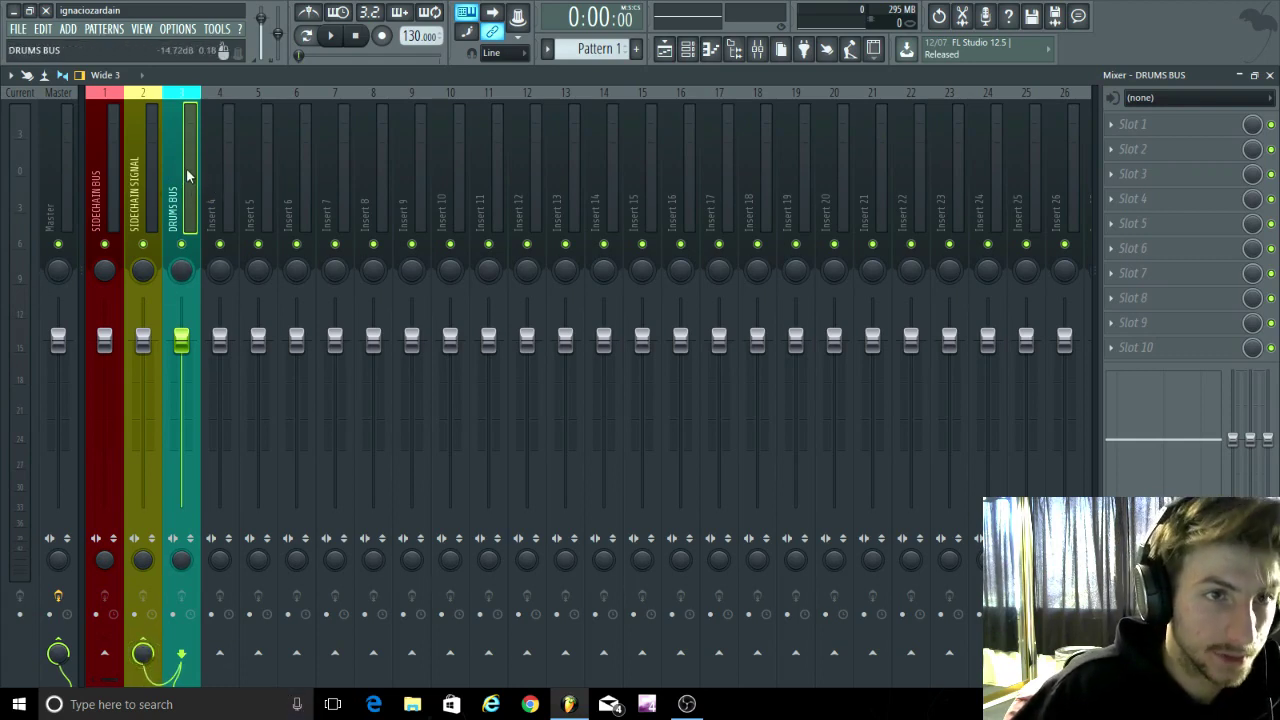
left_click(1239, 75)
Step: Assign the House Kick 2 channel to mixer insert 4 in its channel settings
double_click(476, 220)
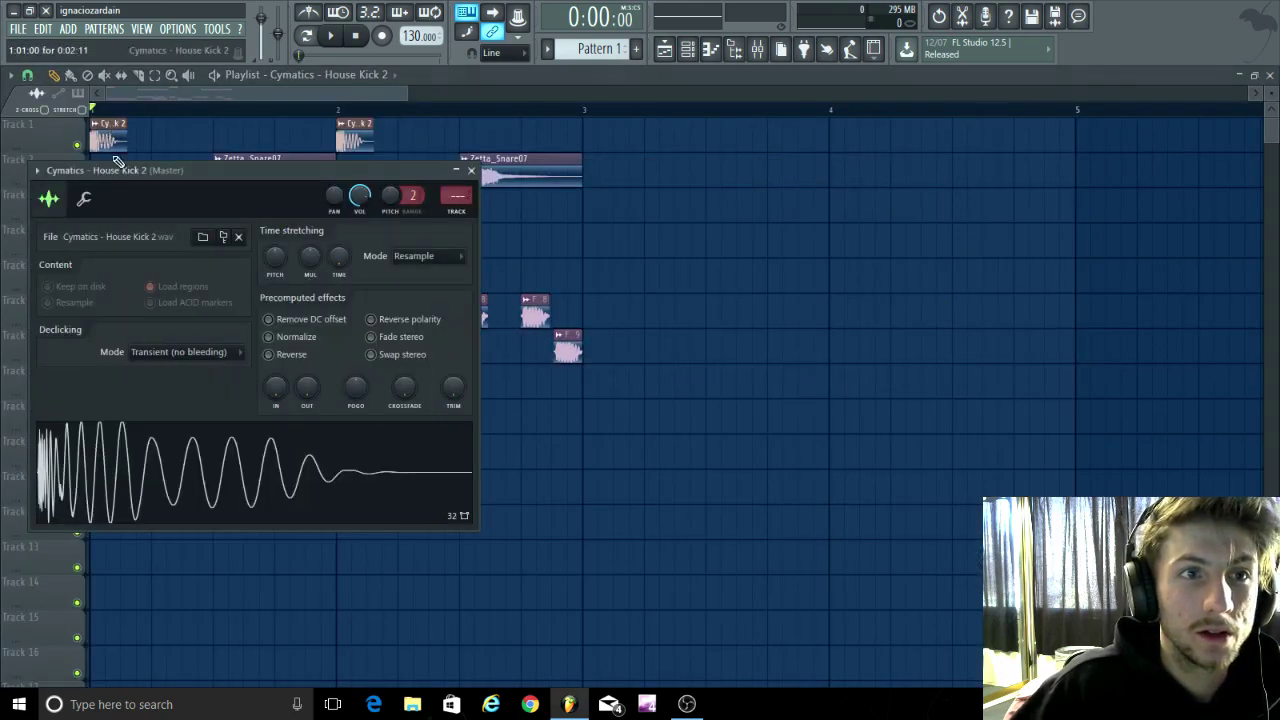
scroll(458, 193, "up", 1)
scroll(458, 193, "up", 1)
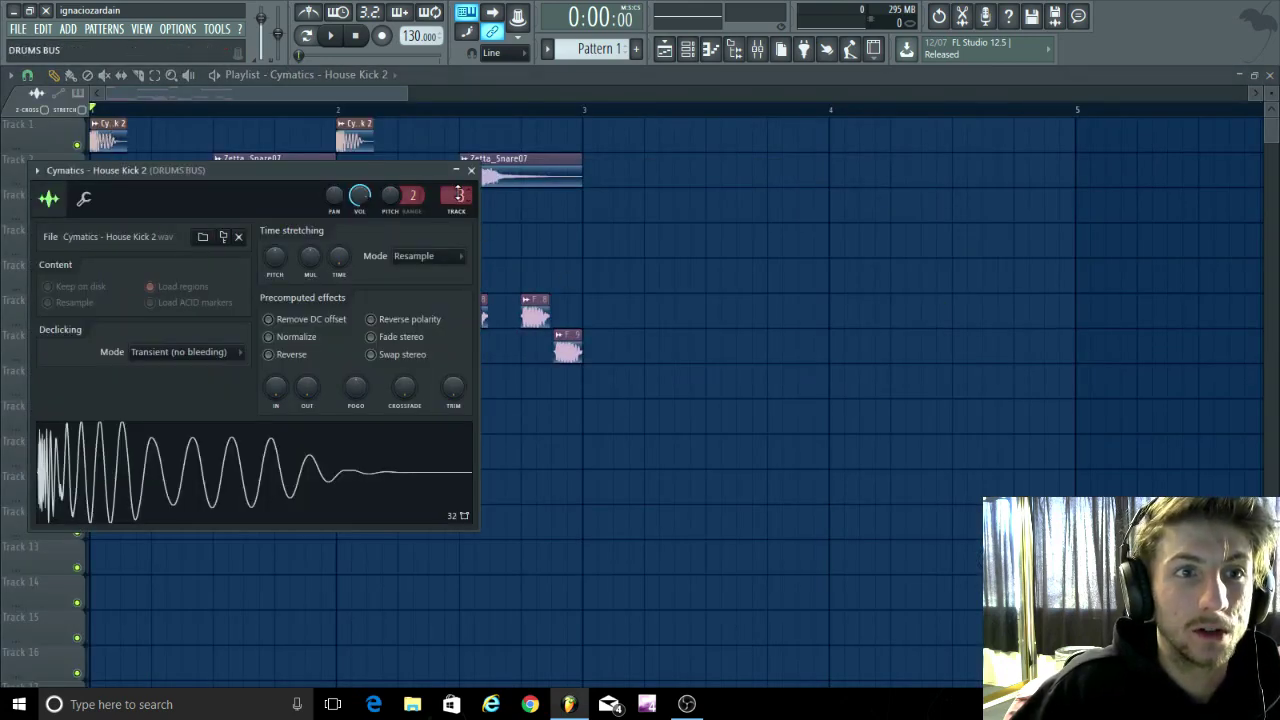
scroll(458, 193, "up", 1)
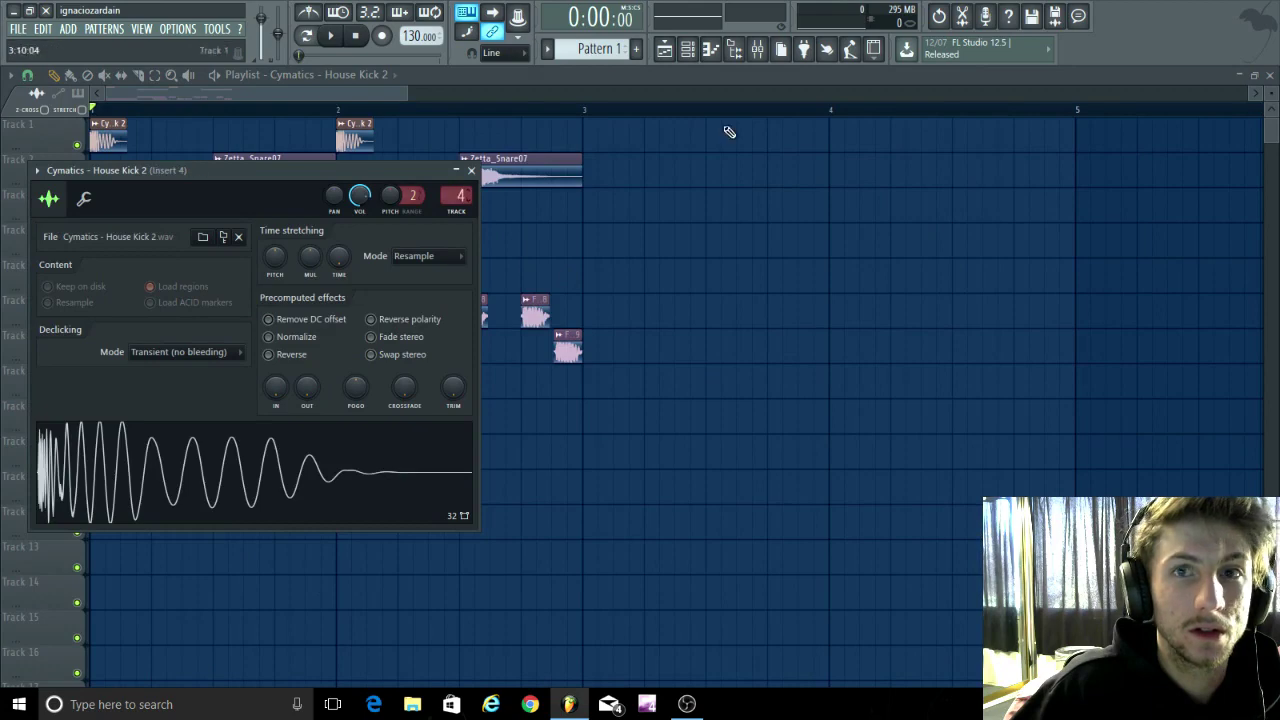
Step: Name insert 4 KICK in cyan and send it only to DRUMS BUS, not Master
left_click(757, 48)
left_click(978, 277)
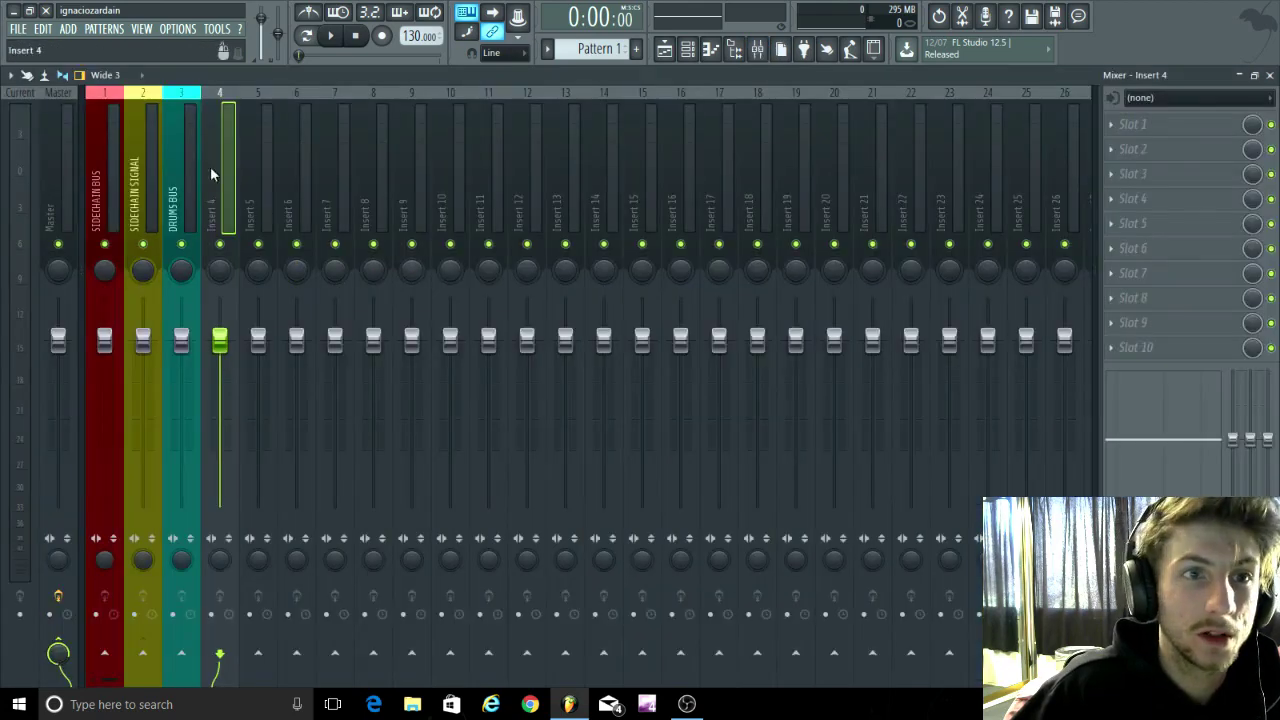
right_click(240, 88)
left_click(300, 107)
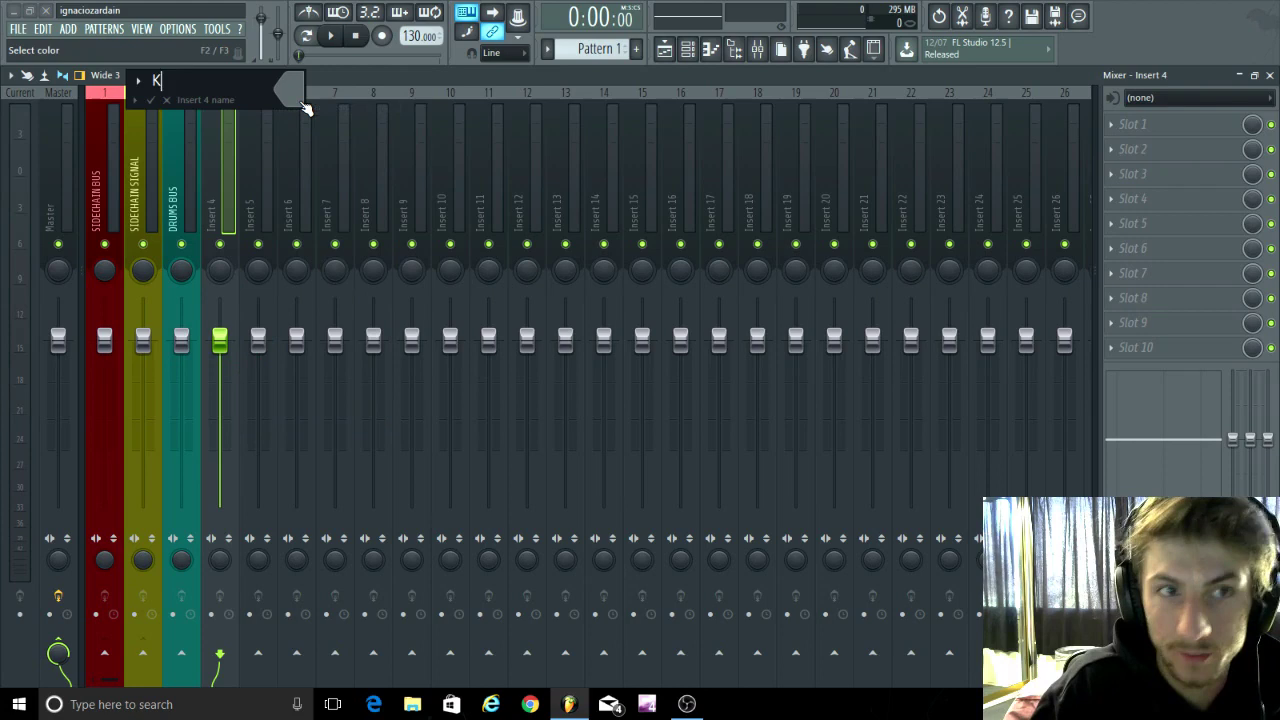
left_click(305, 107)
left_click(311, 152)
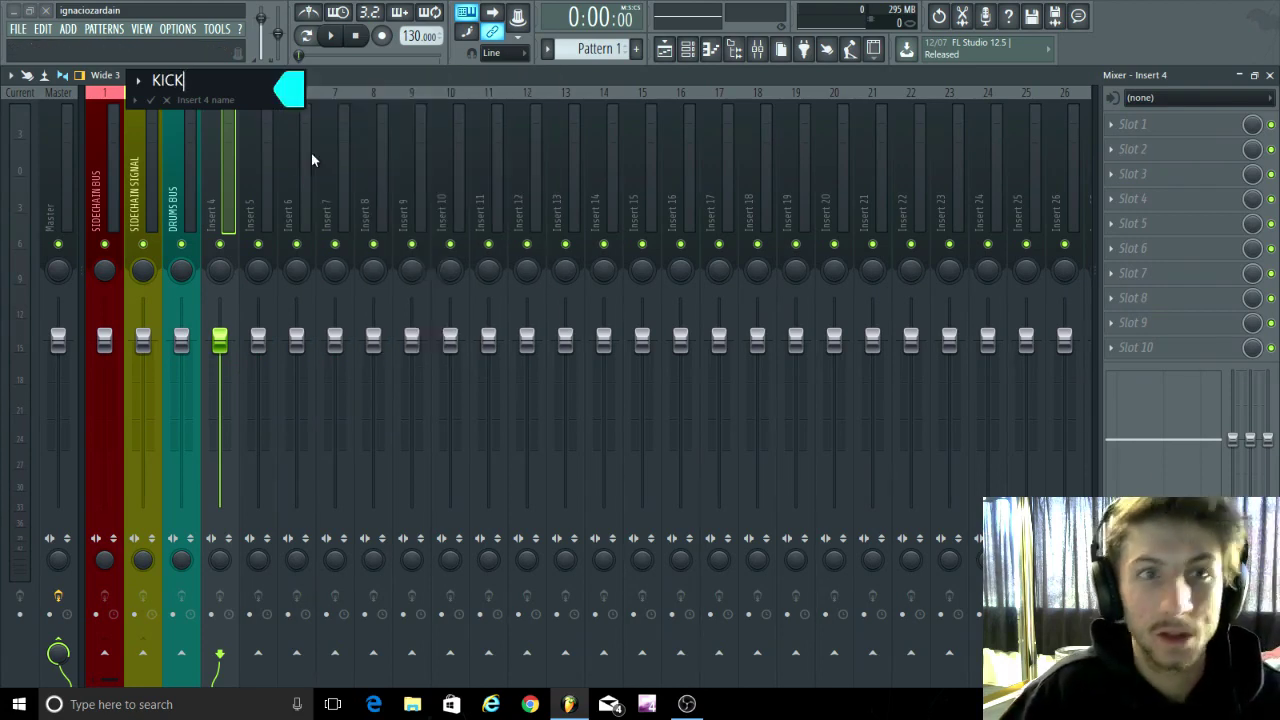
key("Return")
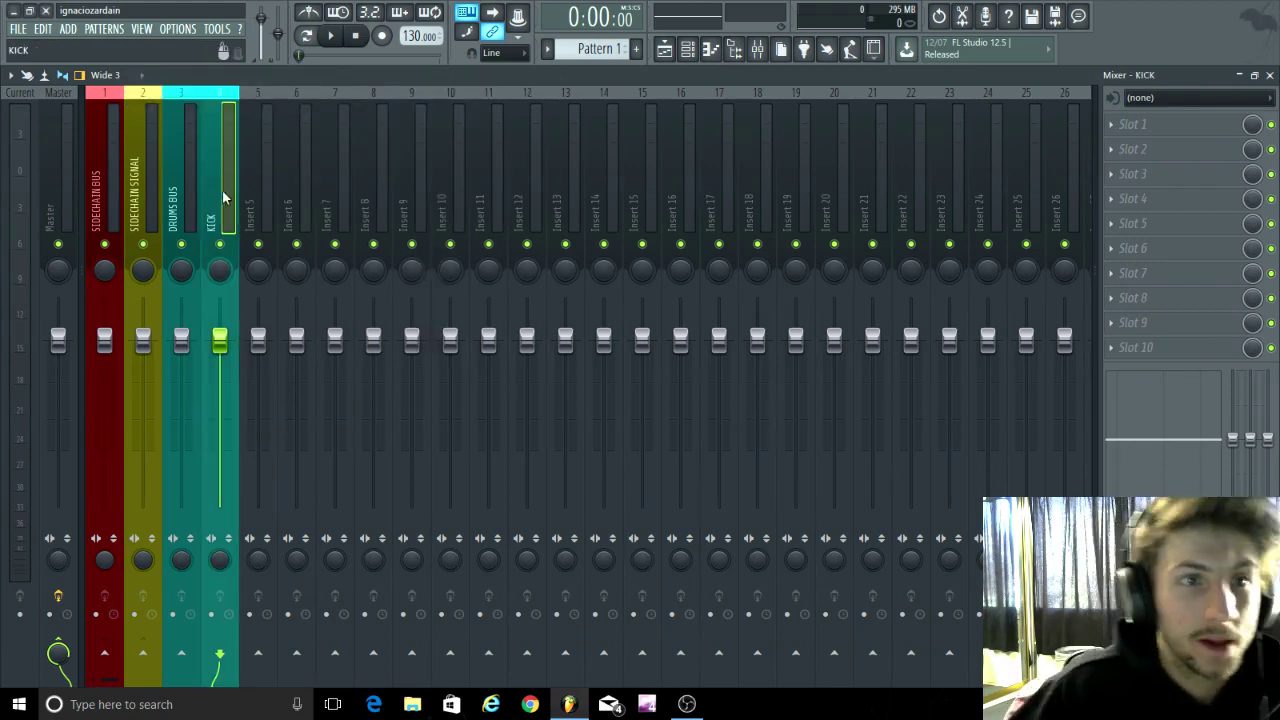
left_click(182, 657)
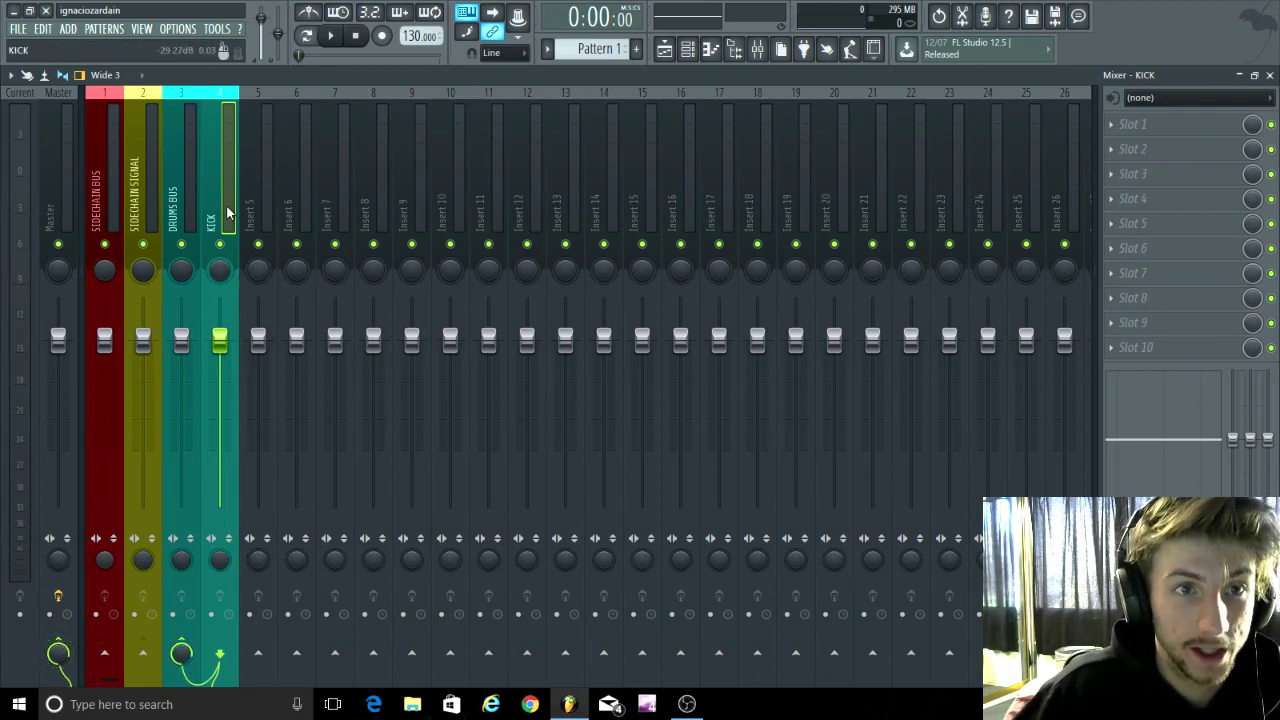
left_click(75, 643)
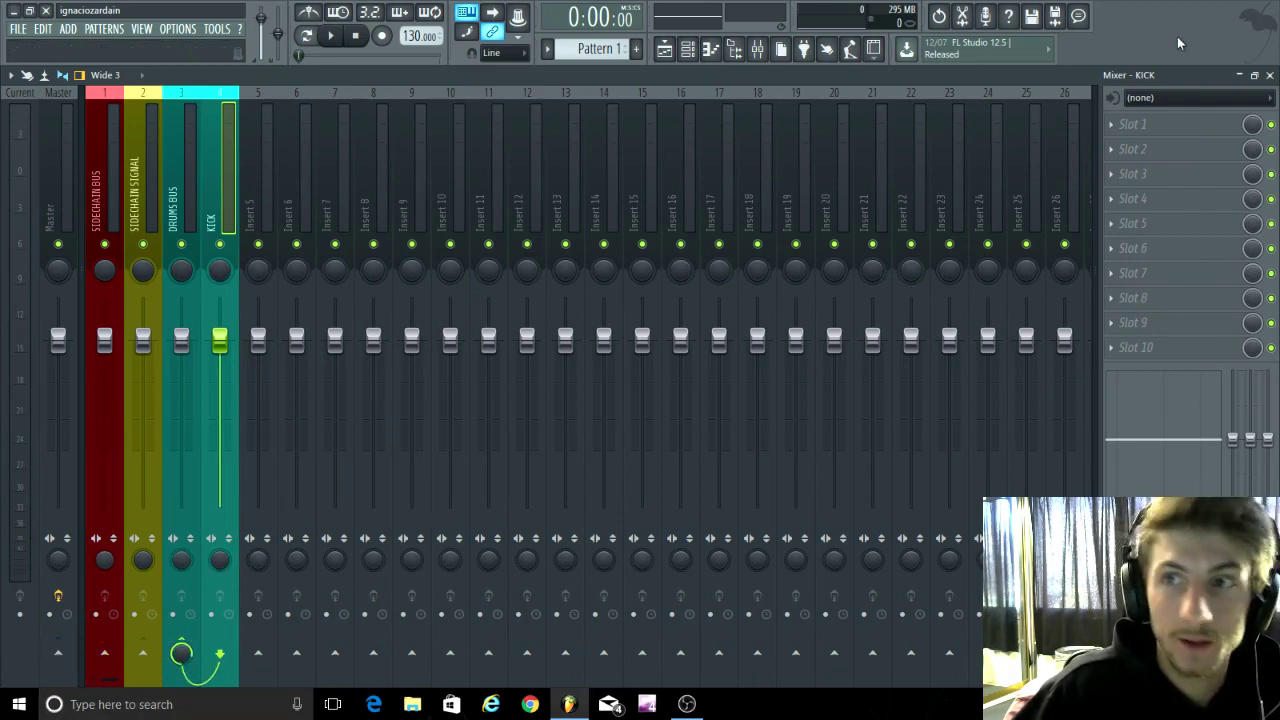
Step: Set the Zetta_Snare07 channel's mixer track to 5
left_click(1240, 75)
left_click(487, 177)
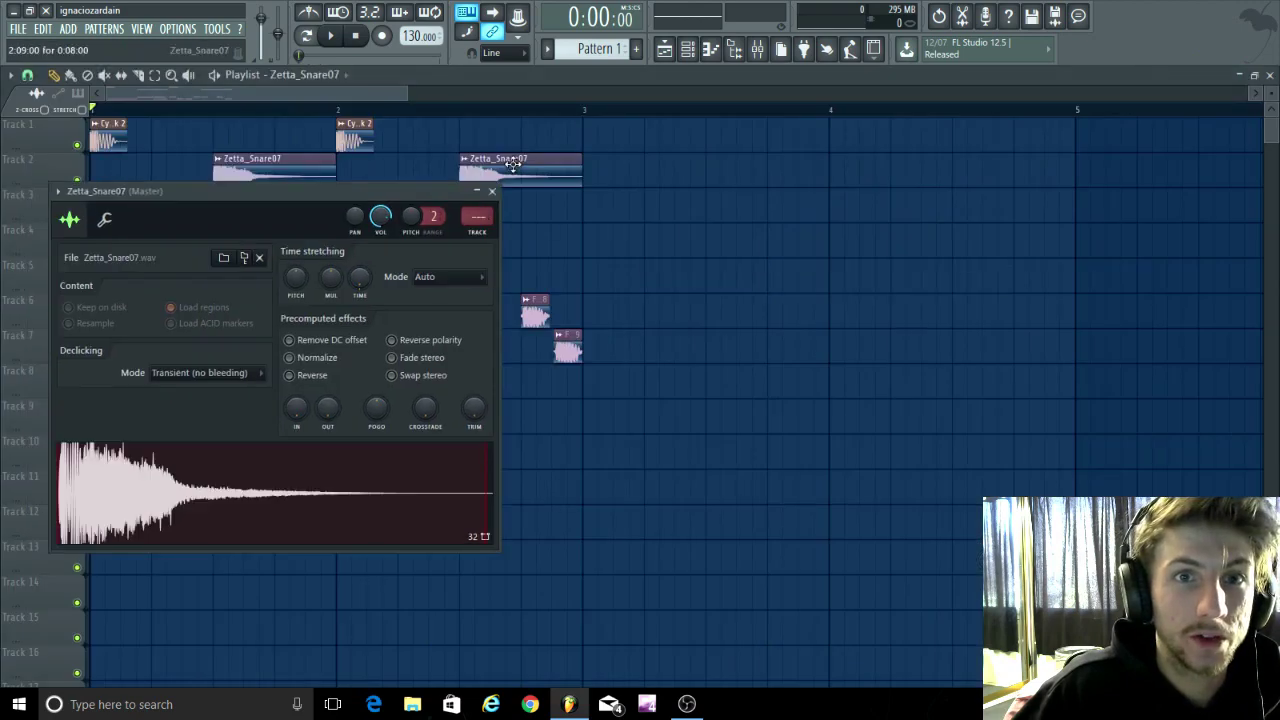
scroll(479, 215, "up", 1)
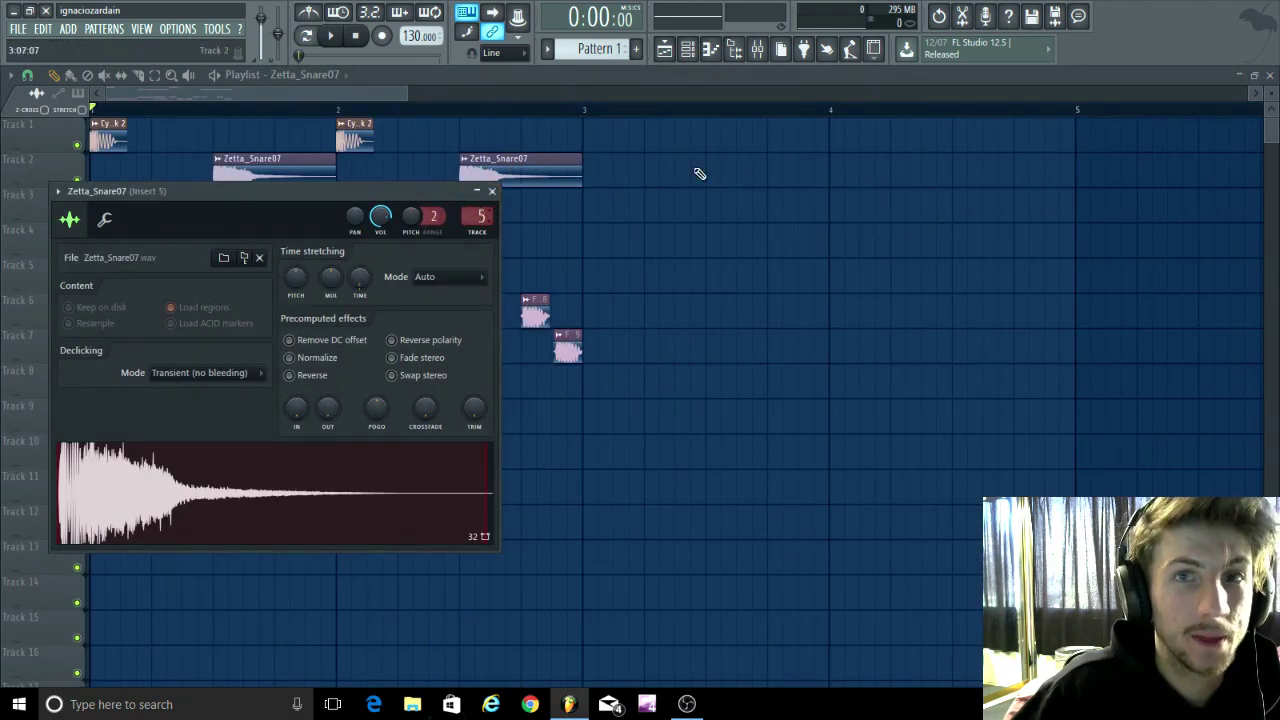
Step: Name insert 5 SNARE in cyan and send it only to DRUMS BUS, not Master
left_click(757, 55)
left_click(979, 278)
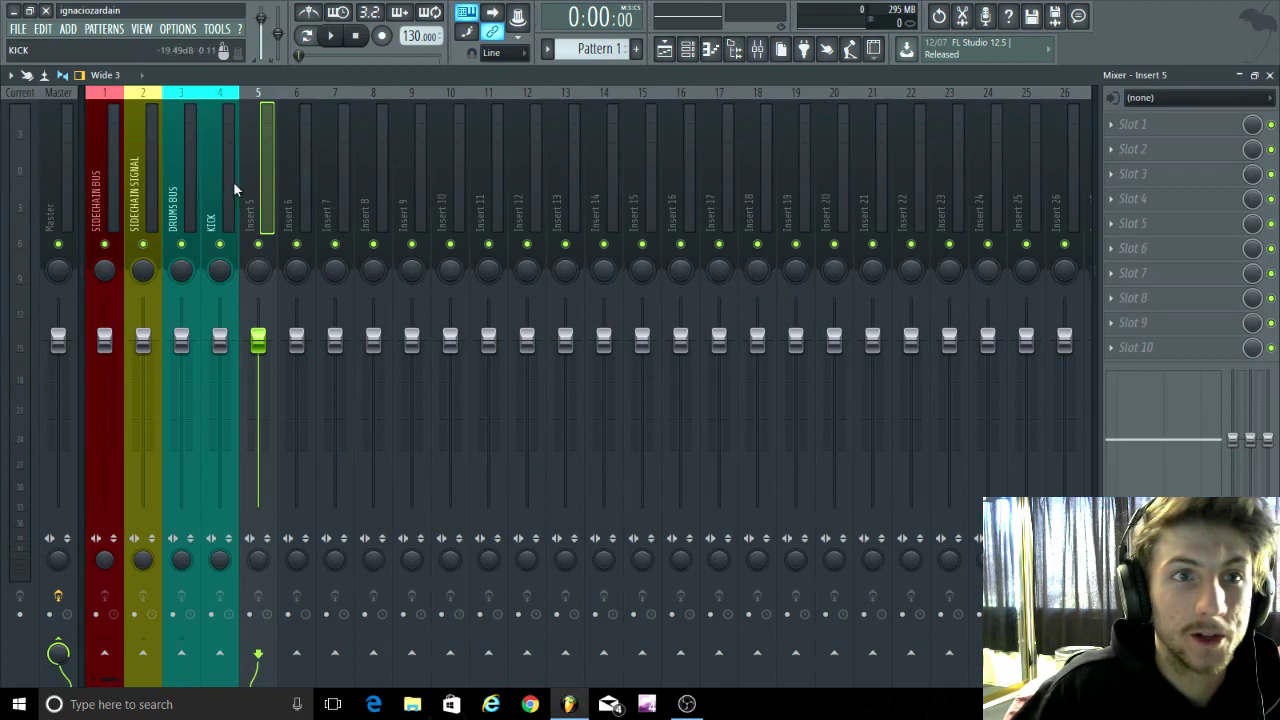
right_click(271, 160)
left_click(311, 107)
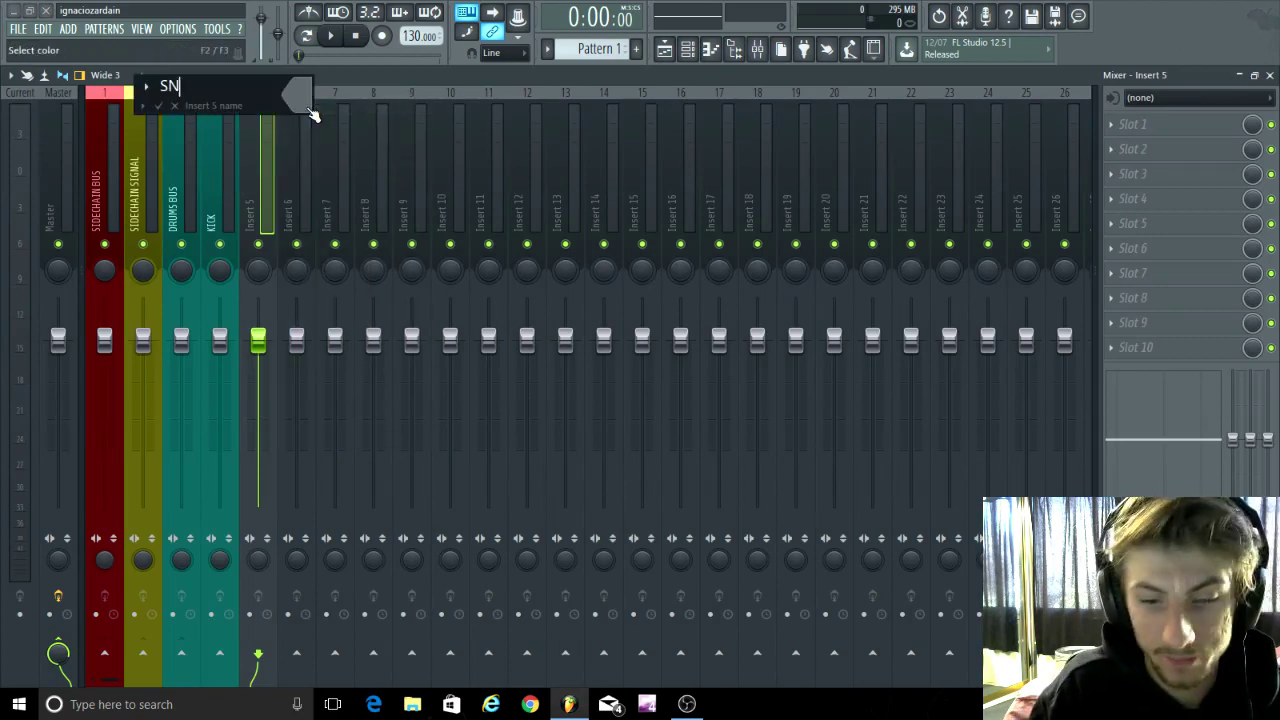
left_click(309, 108)
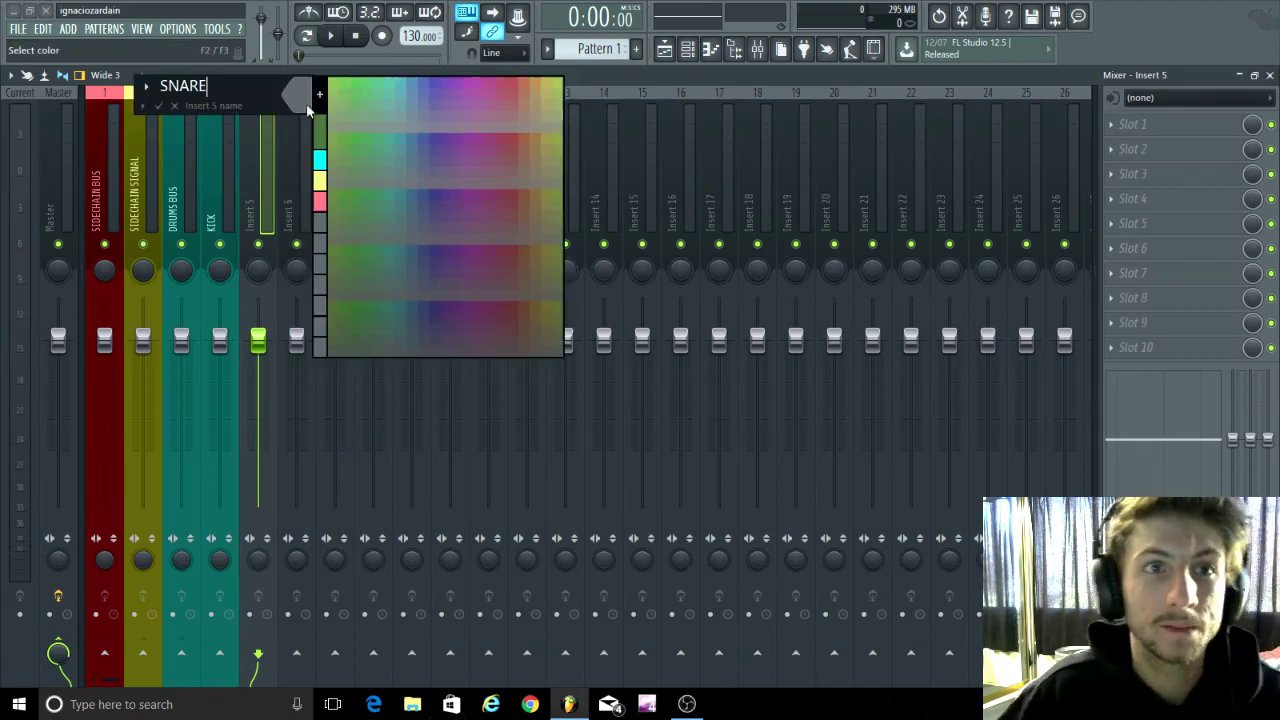
left_click(323, 163)
key("Return")
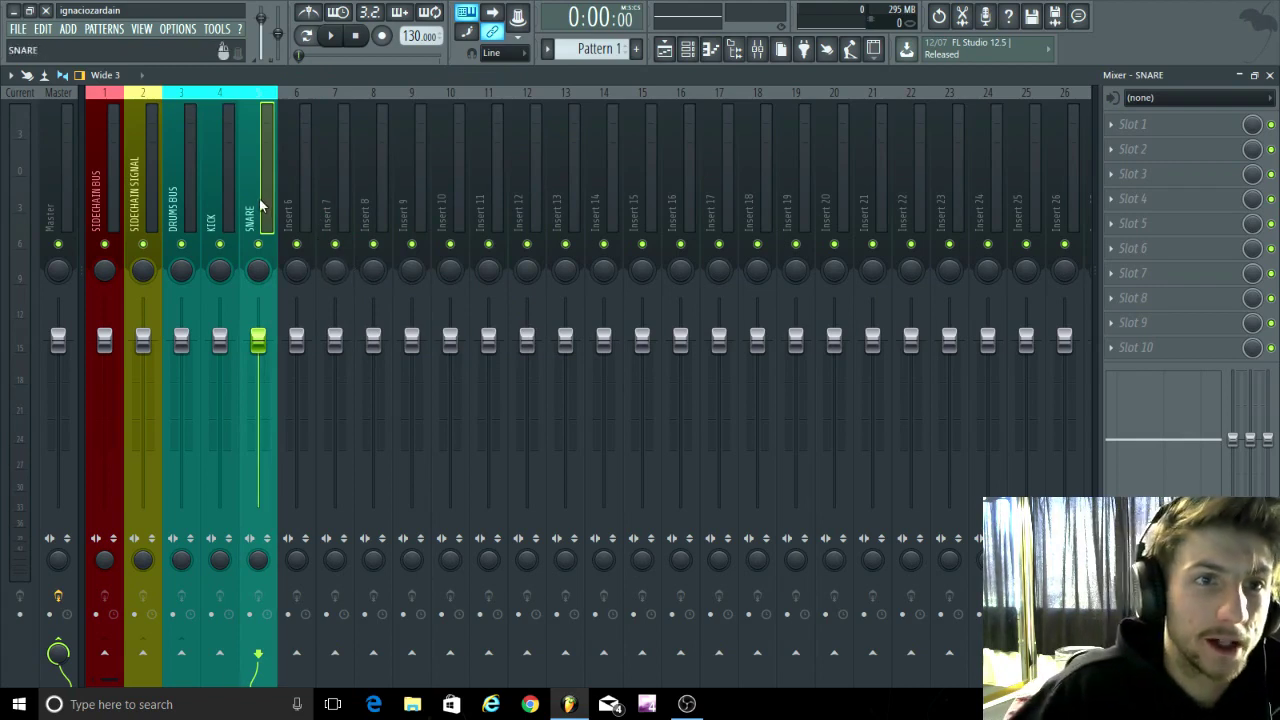
left_click(181, 652)
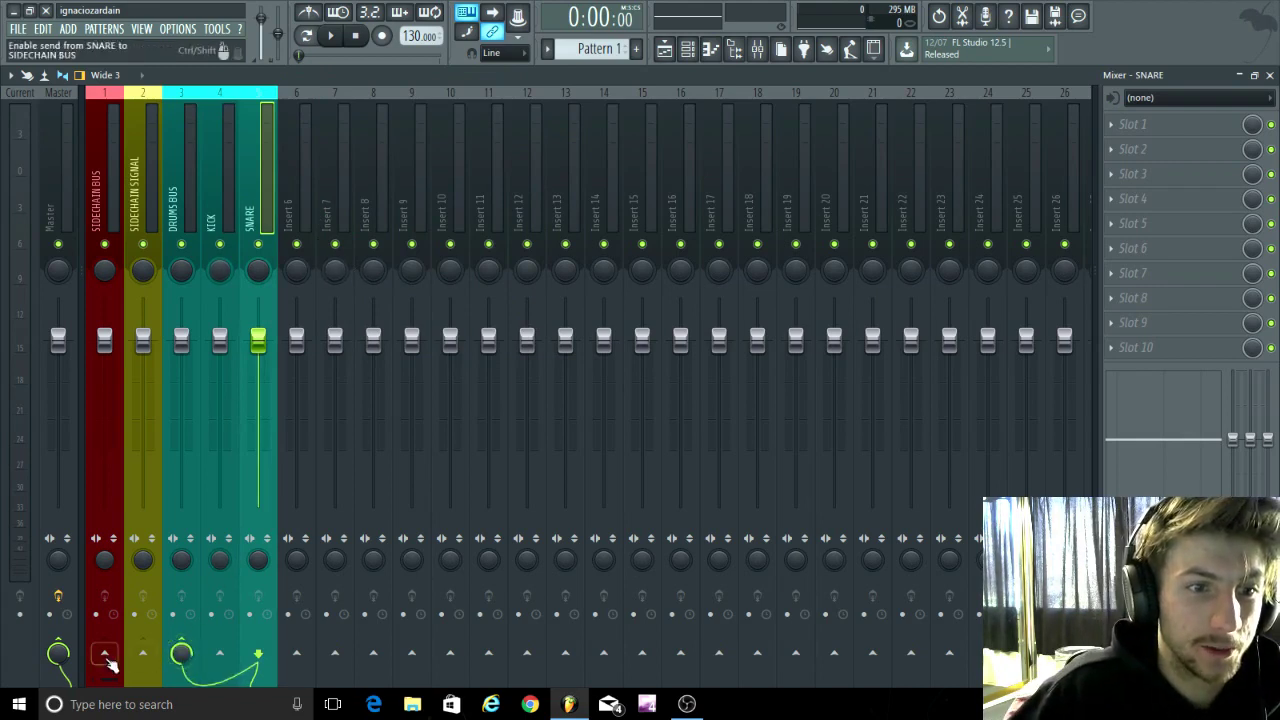
left_click(58, 652)
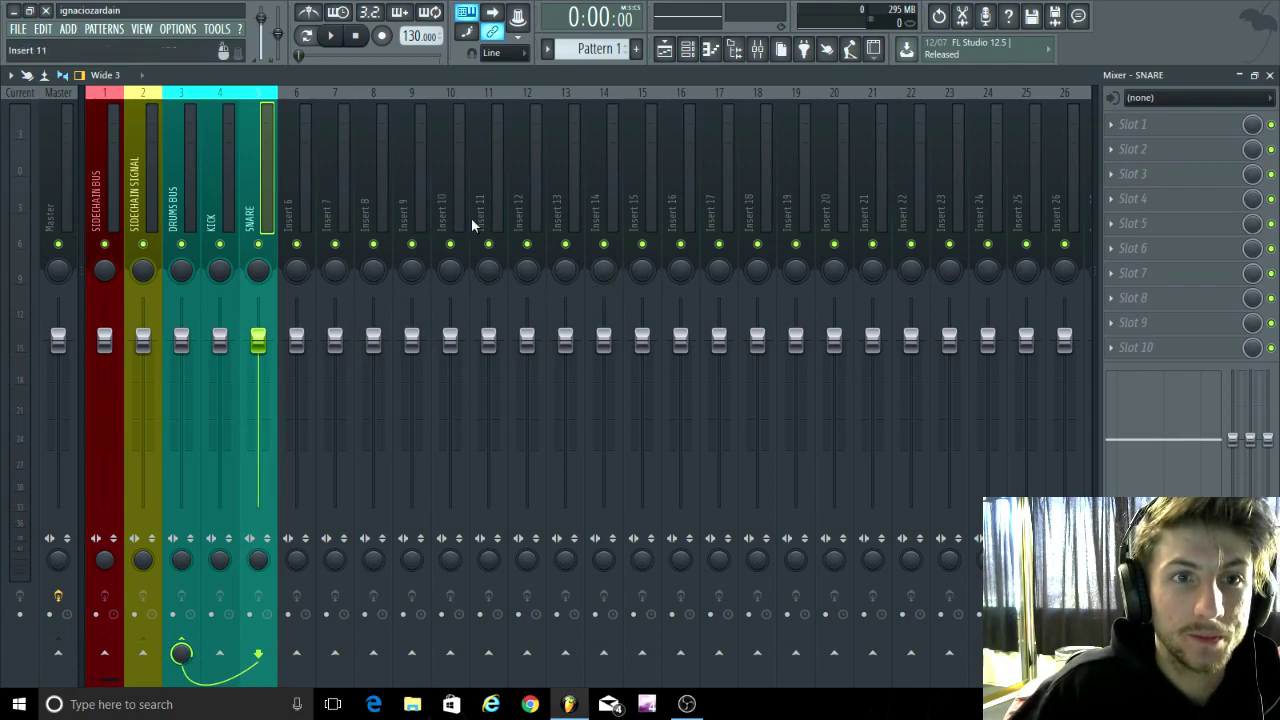
Step: Close the snare settings and set the F_Bass21 channel's mixer track to 7
left_click(1241, 76)
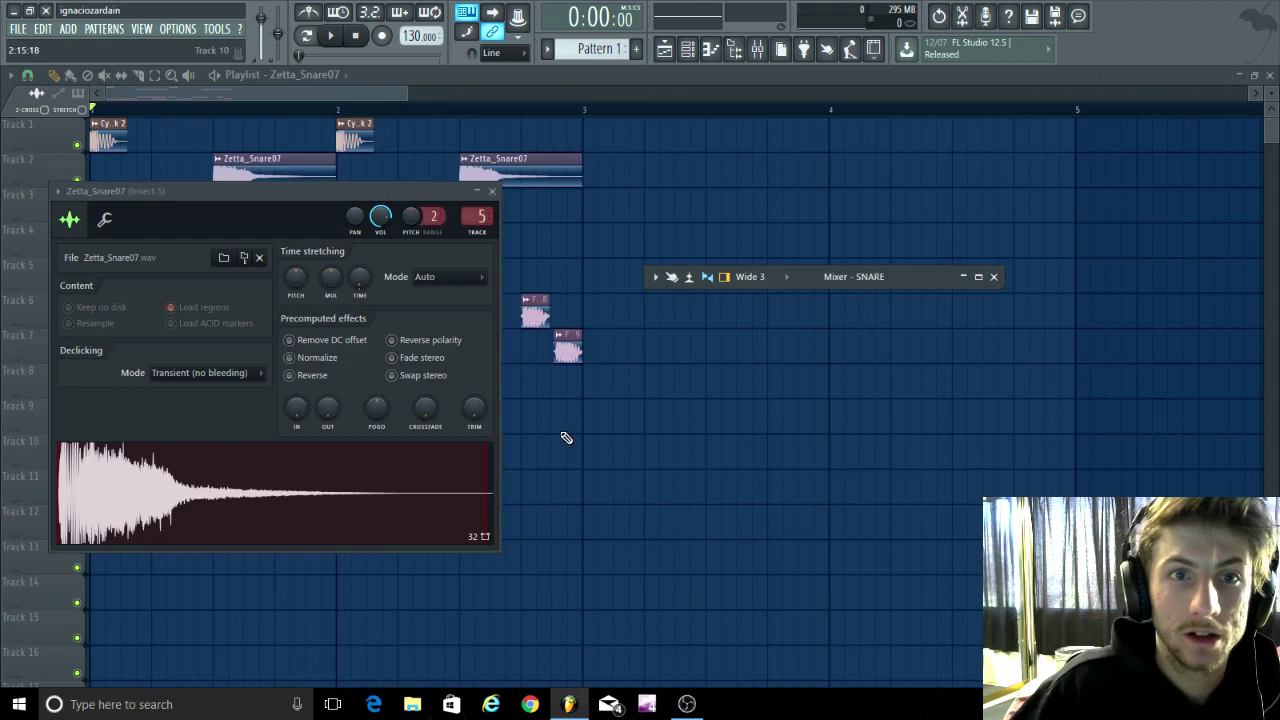
left_click(487, 214)
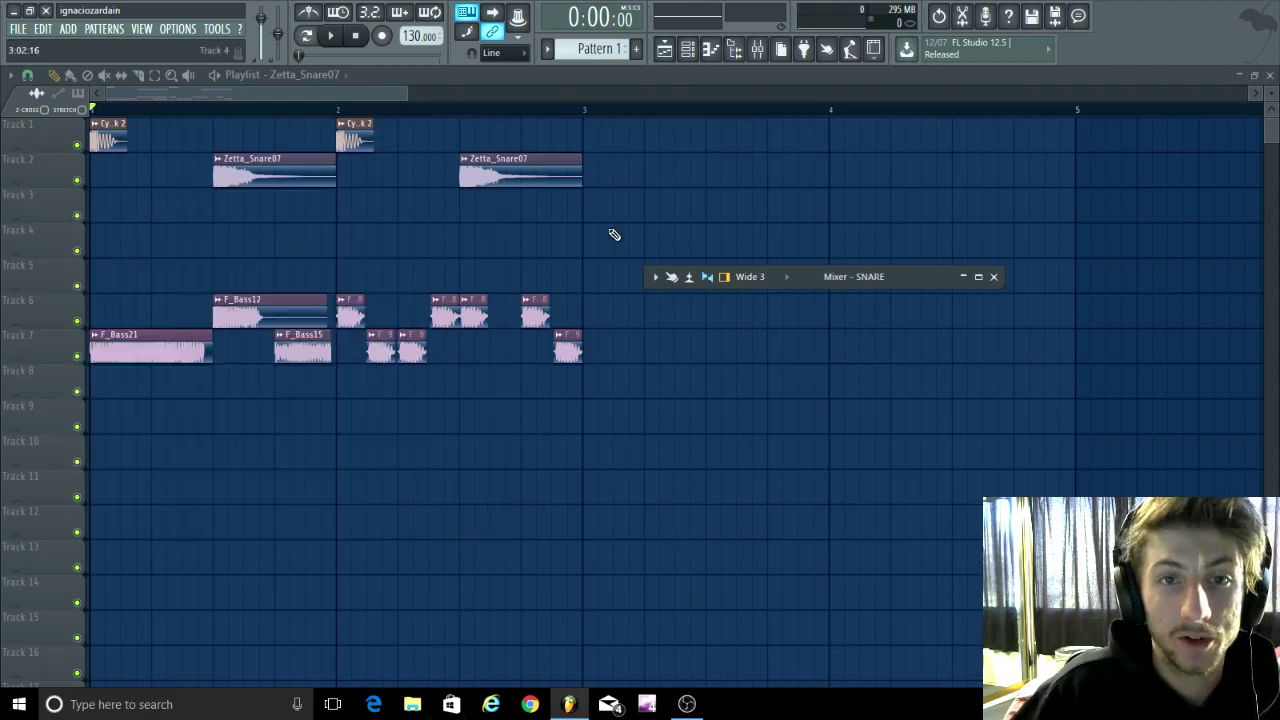
double_click(165, 345)
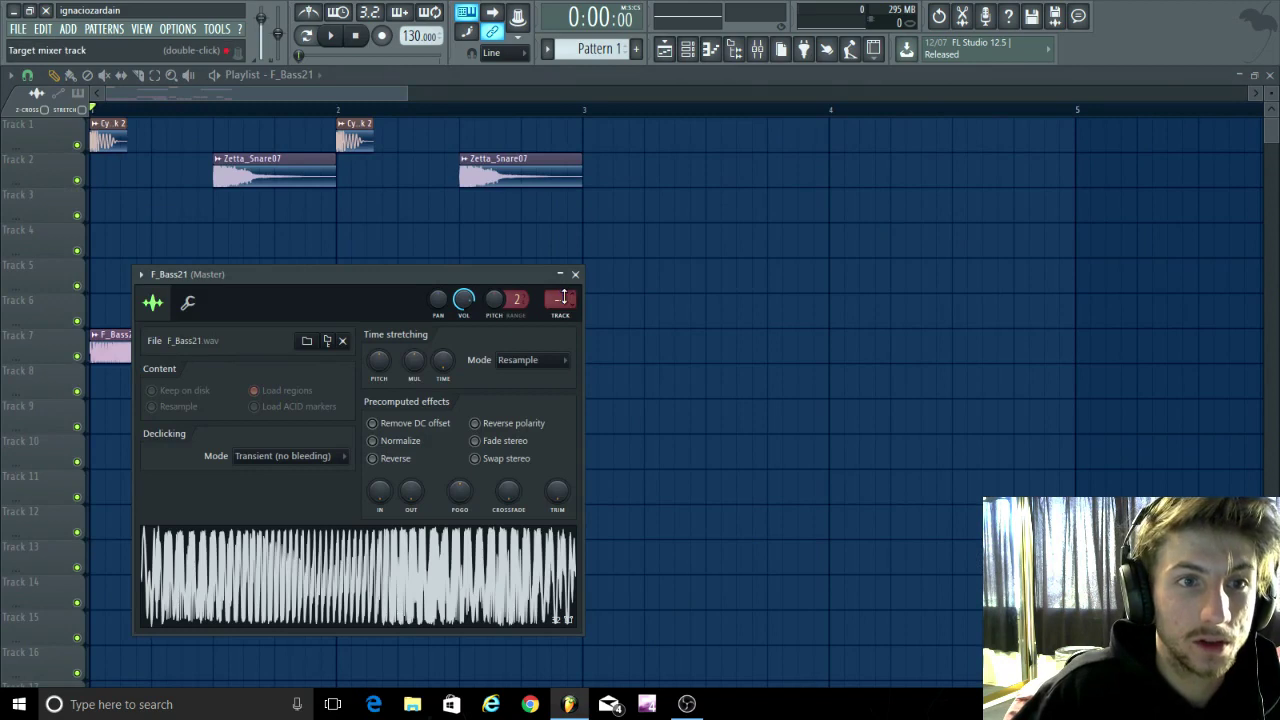
scroll(564, 296, "up", 3)
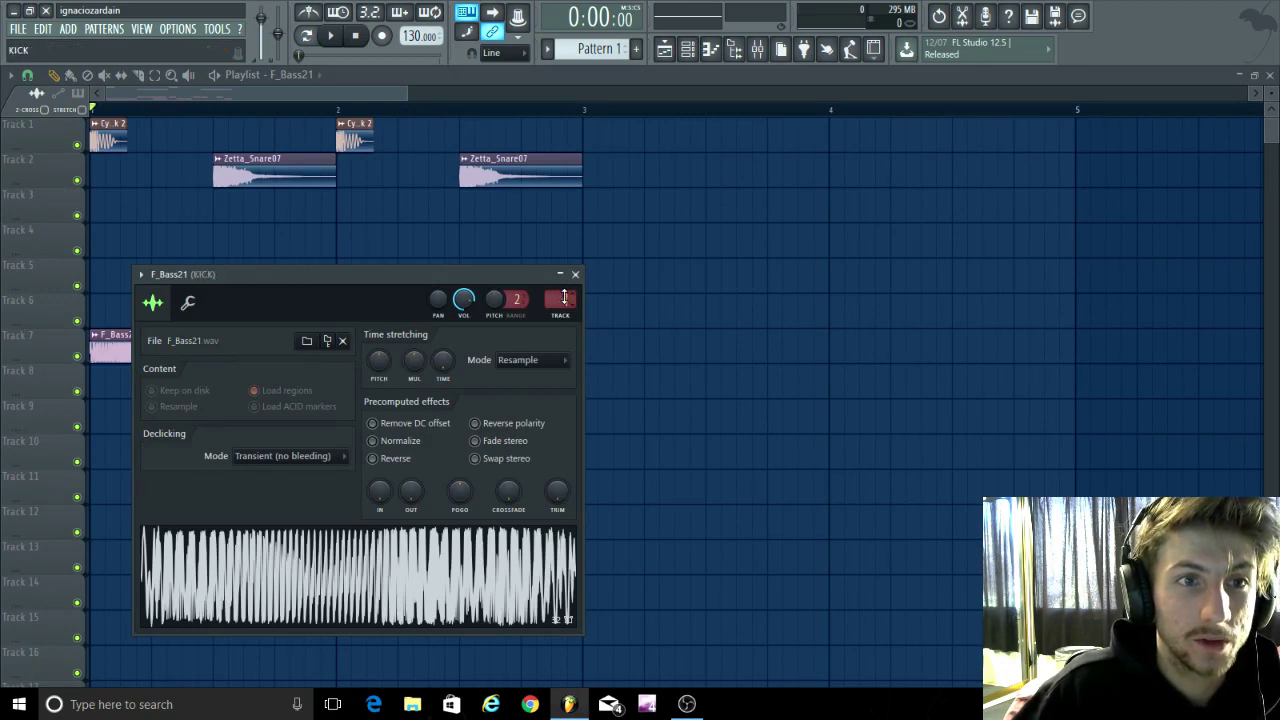
scroll(564, 296, "up", 1)
scroll(564, 296, "up", 1)
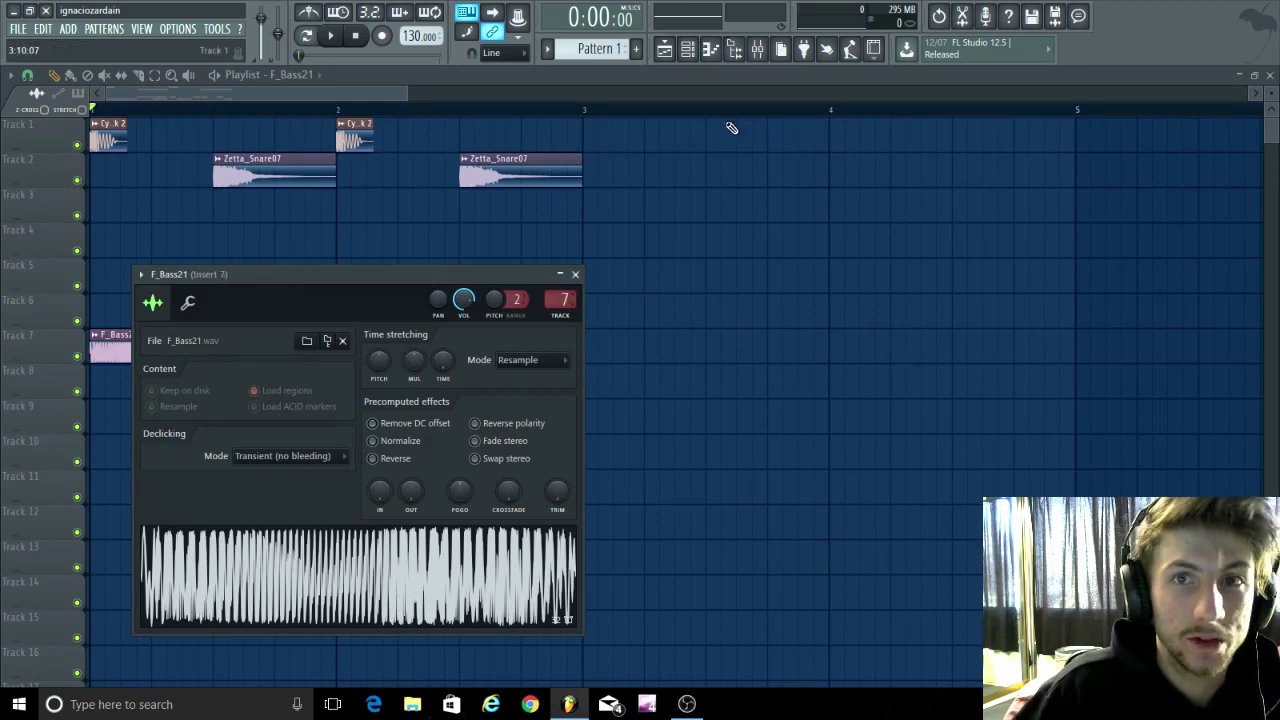
Step: Bring the mixer back up and expand it to full screen
left_click(760, 49)
left_click(963, 277)
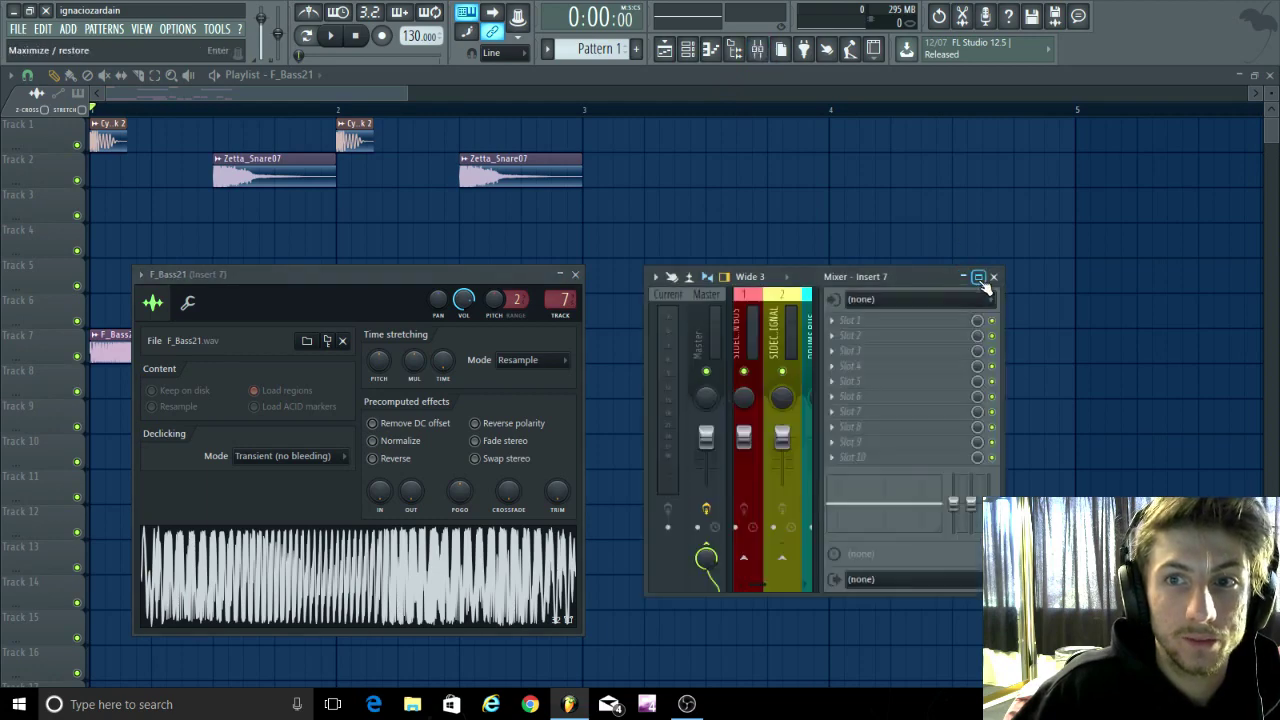
left_click(969, 282)
Step: Rename mixer insert 7 to GROWL1
right_click(345, 90)
left_click(380, 107)
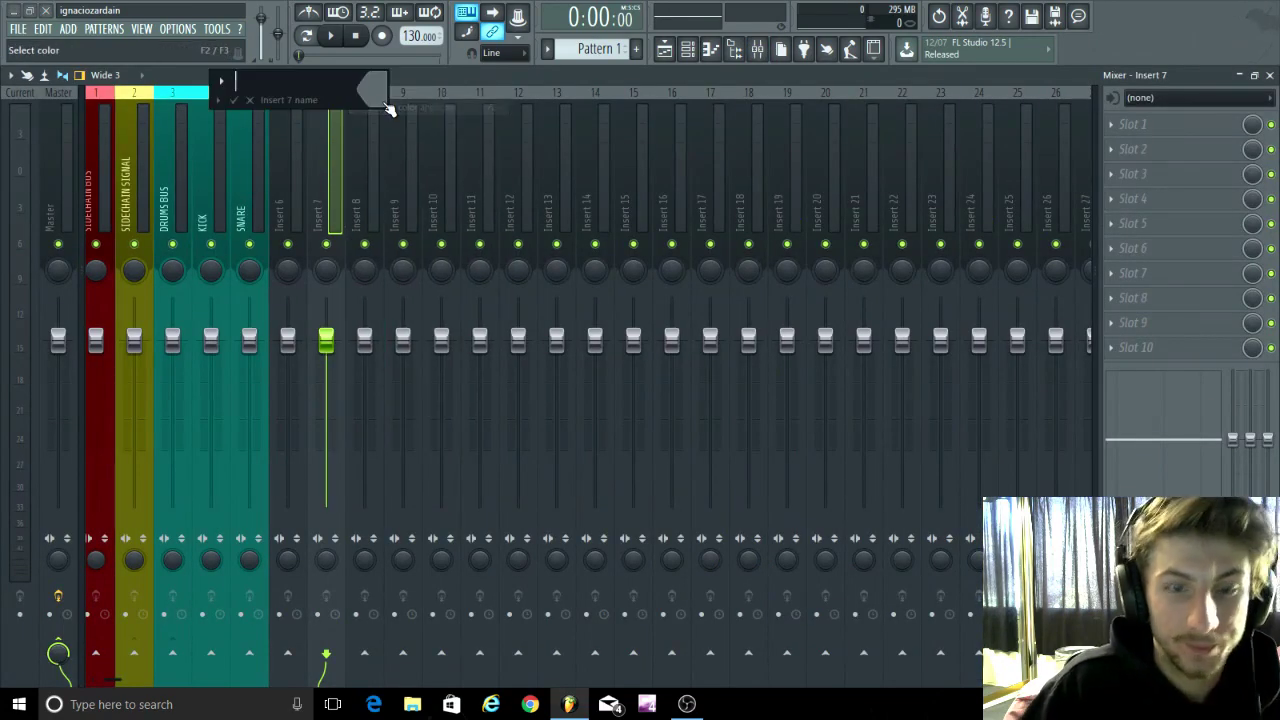
type("GROWL1")
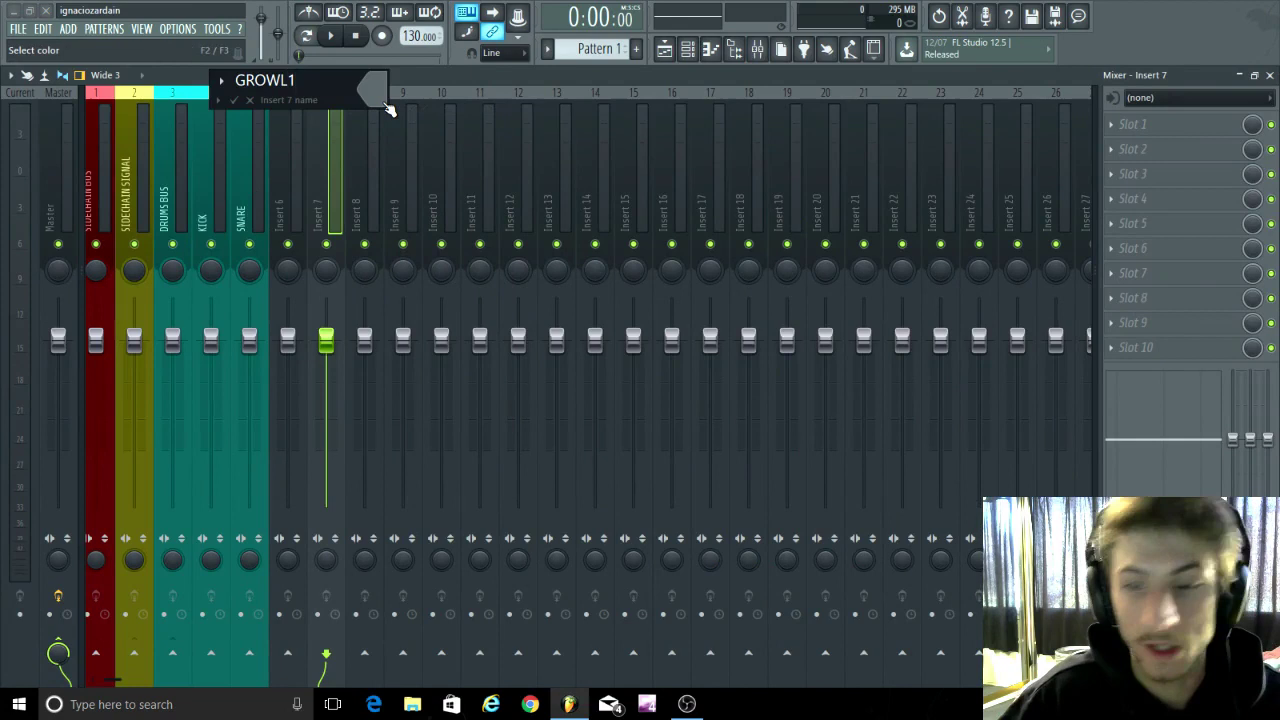
key("Return")
Step: Rename insert 6 to GROWLS BUS and colour it green
right_click(303, 95)
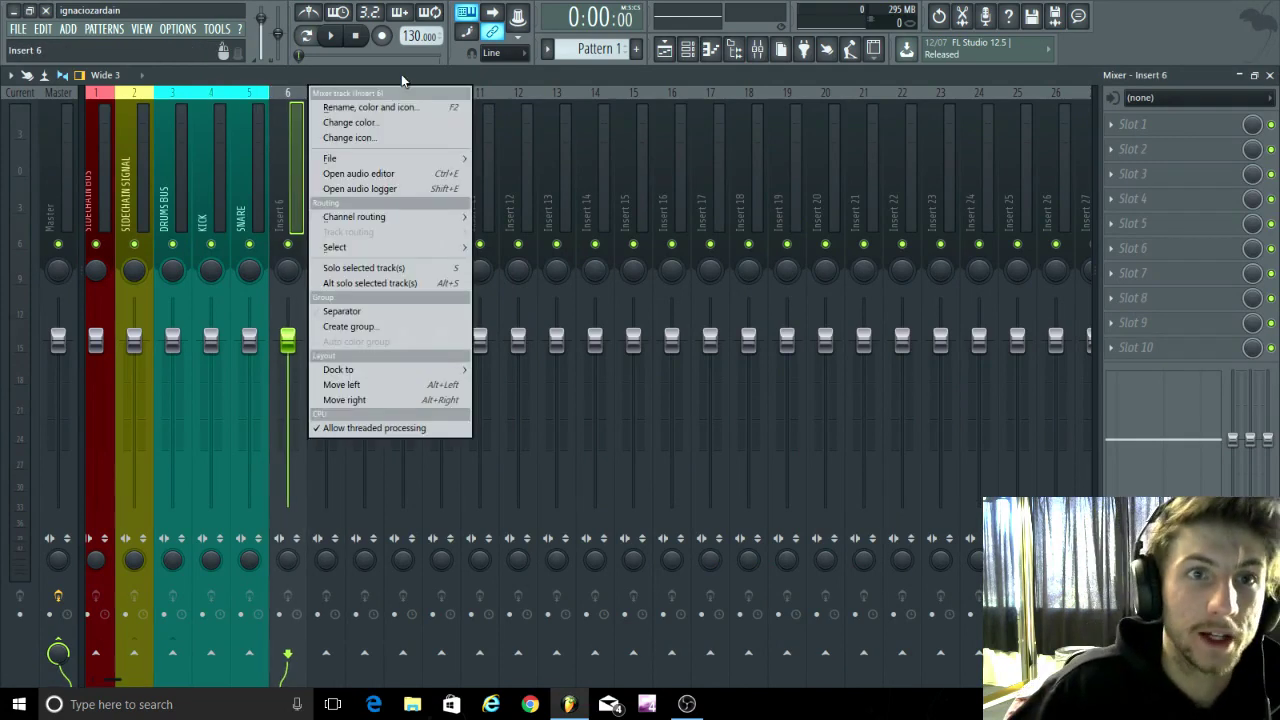
left_click(369, 108)
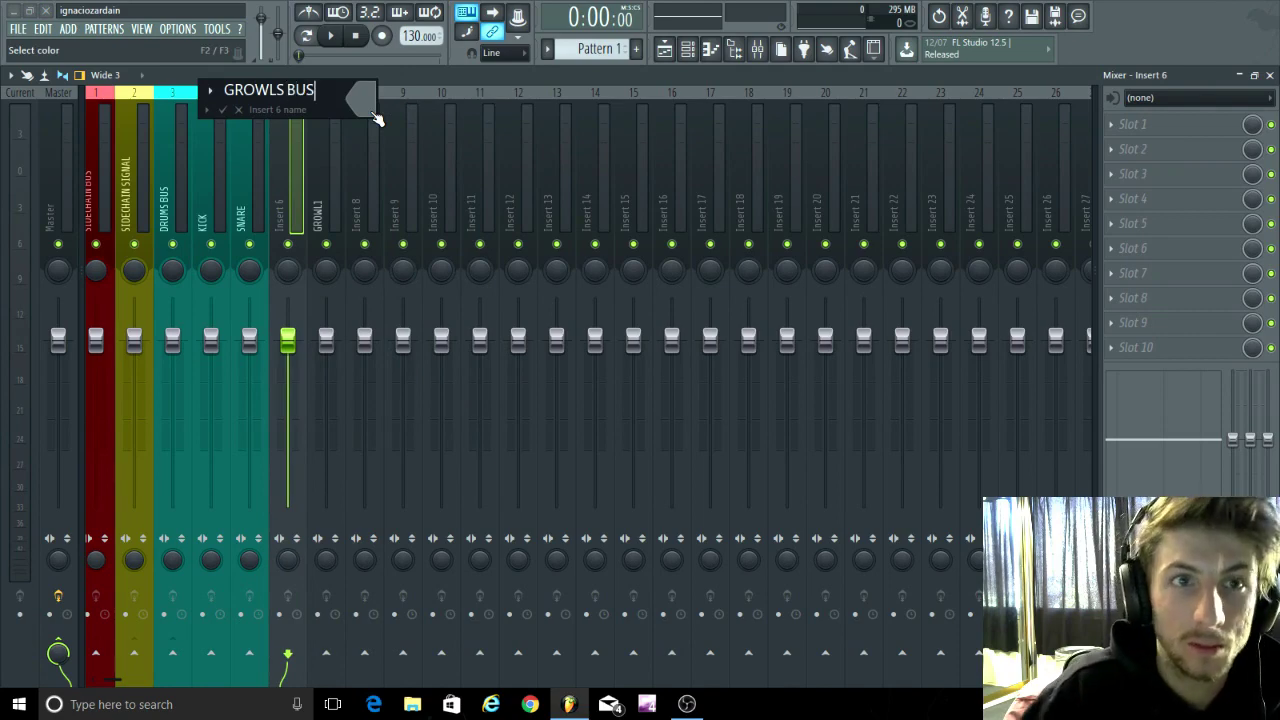
left_click(370, 108)
left_click(389, 97)
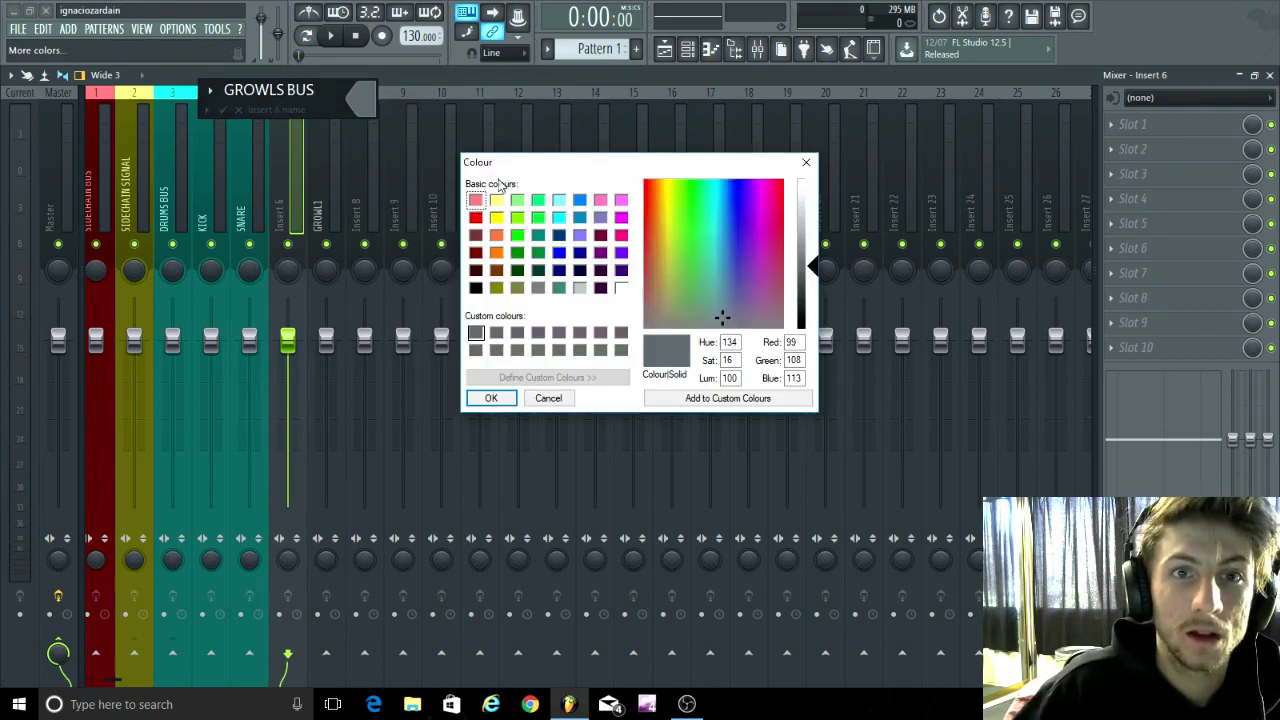
left_click(538, 252)
key("Return")
key("Return")
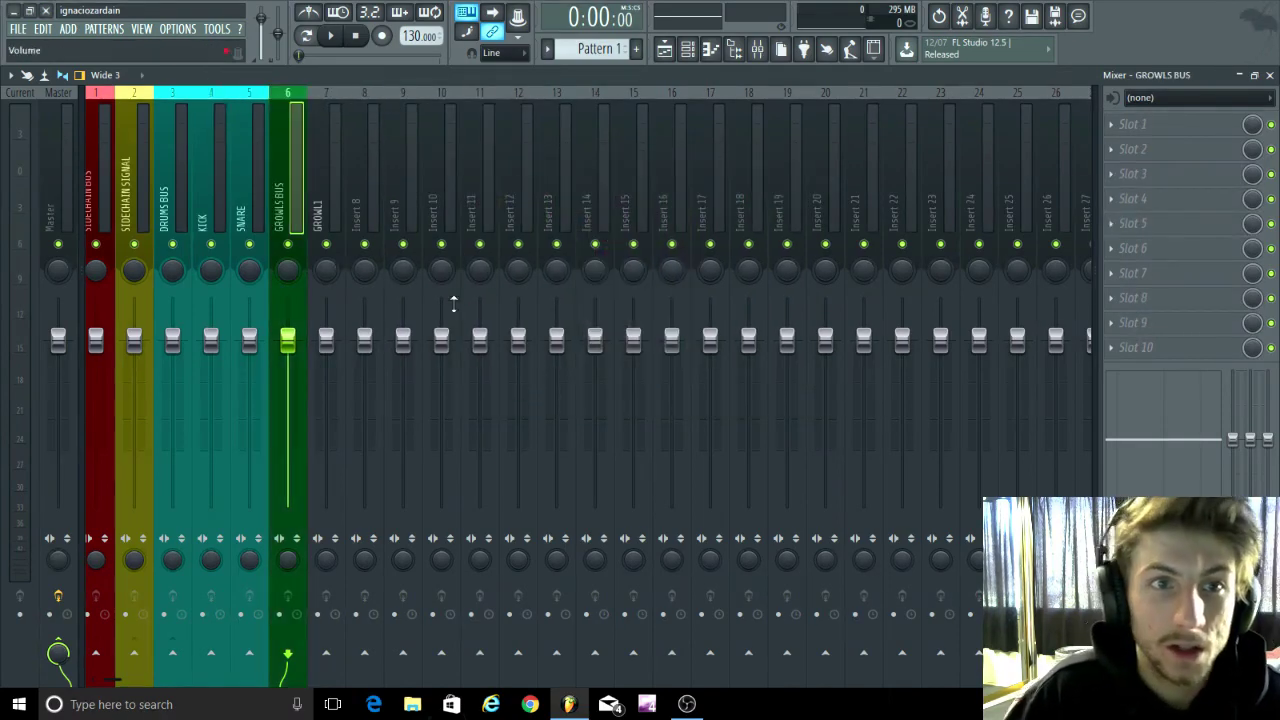
Step: Colour GROWL1 green and cut GROWLS BUS's send to Master
right_click(330, 188)
left_click(365, 106)
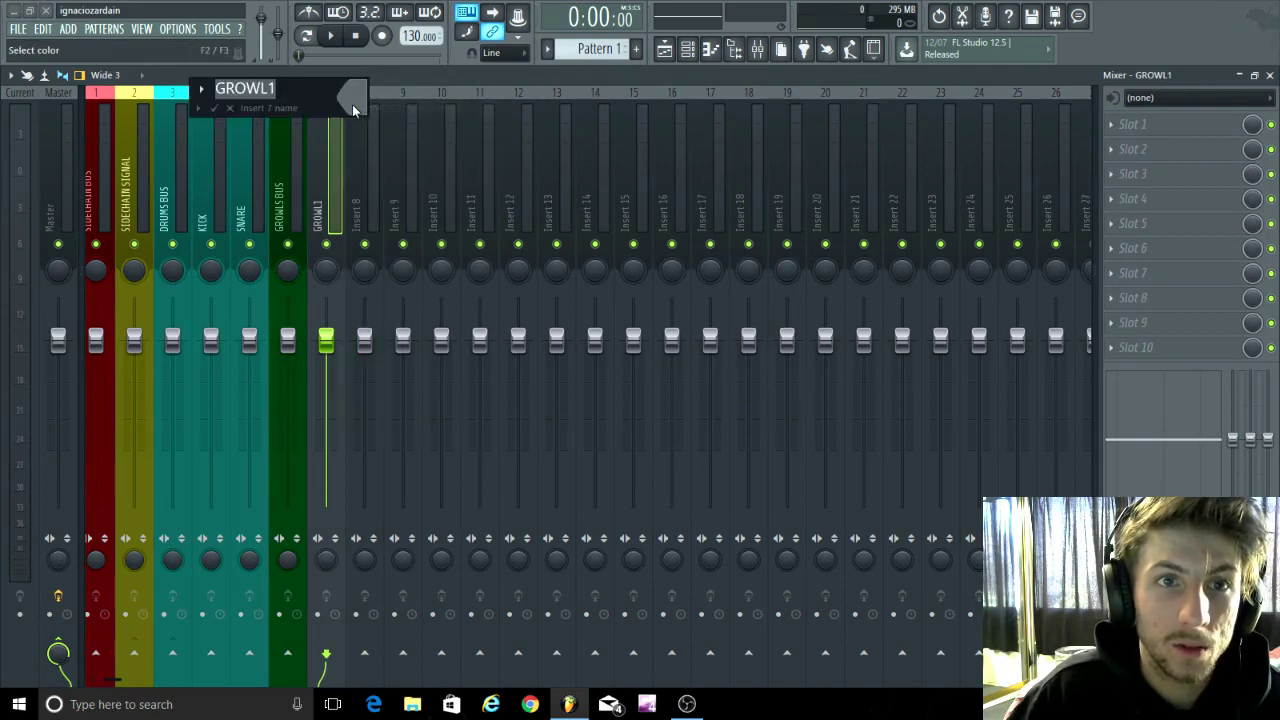
left_click(352, 100)
left_click(376, 164)
key("Return")
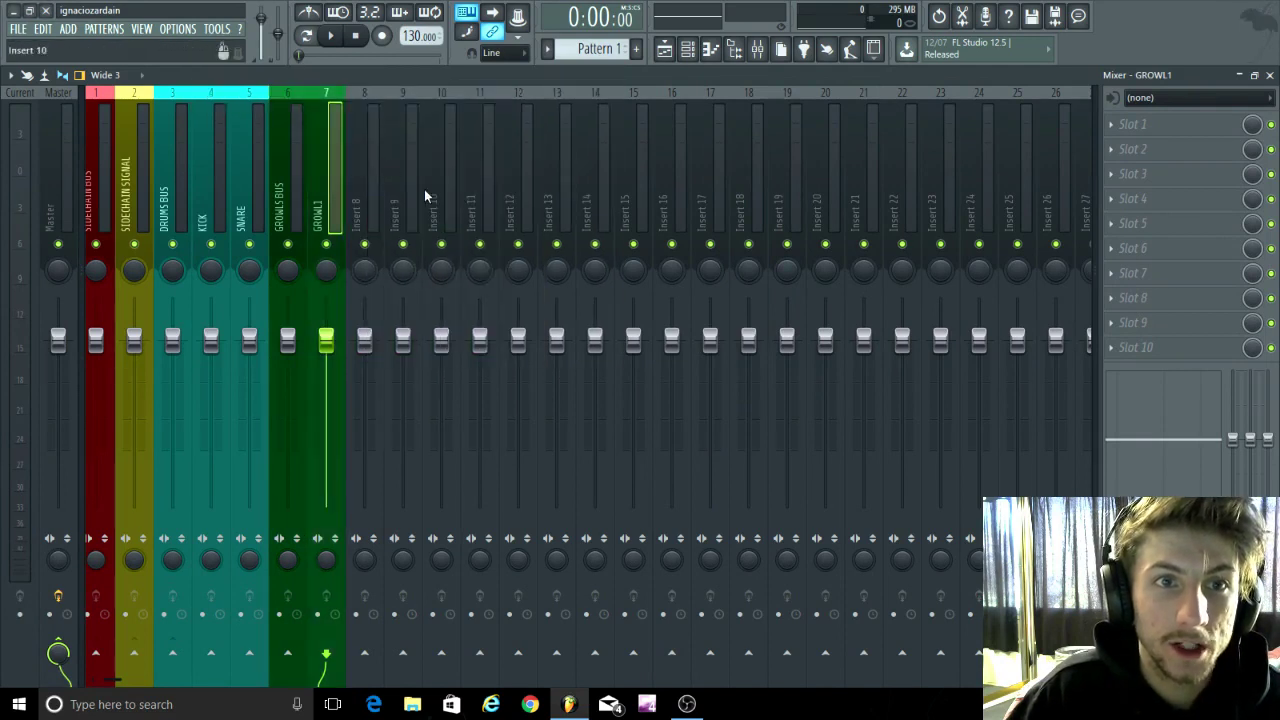
left_click(298, 186)
left_click(60, 654)
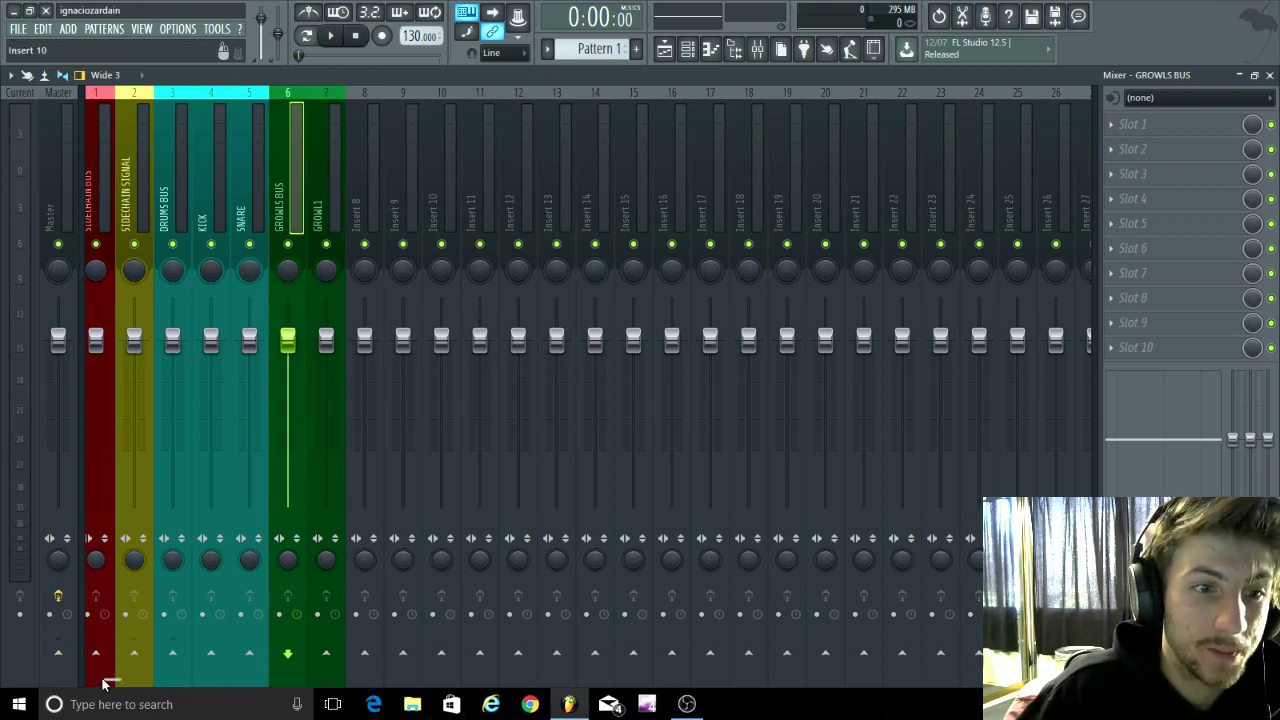
Step: Send GROWLS BUS to SIDECHAIN BUS and GROWL1 to GROWLS BUS instead of Master
scroll(106, 684, "left", 1)
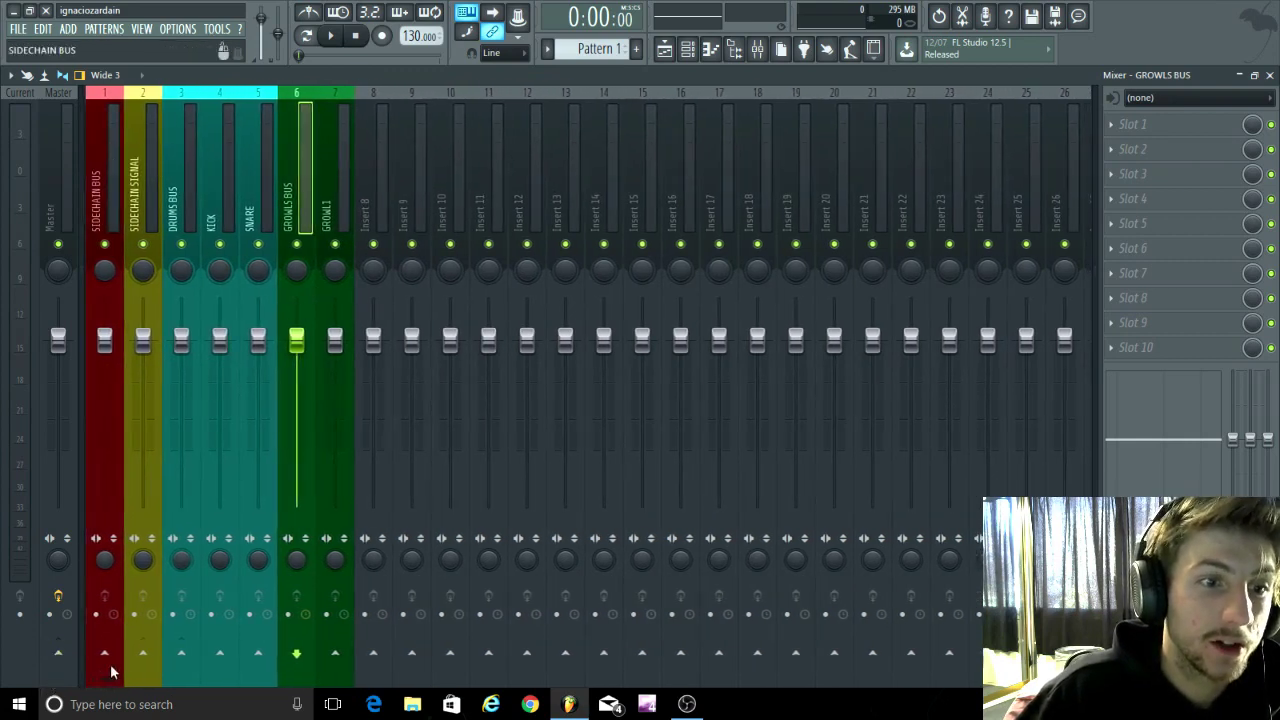
left_click(104, 653)
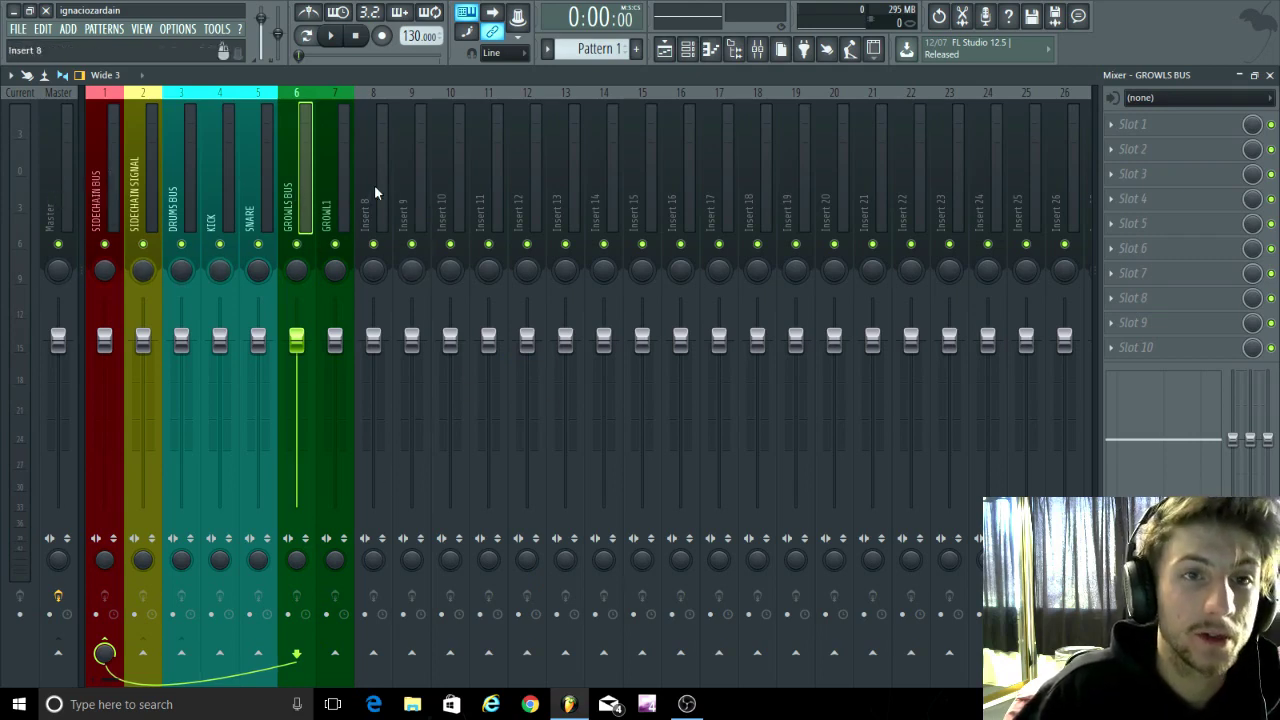
left_click(336, 180)
left_click(58, 652)
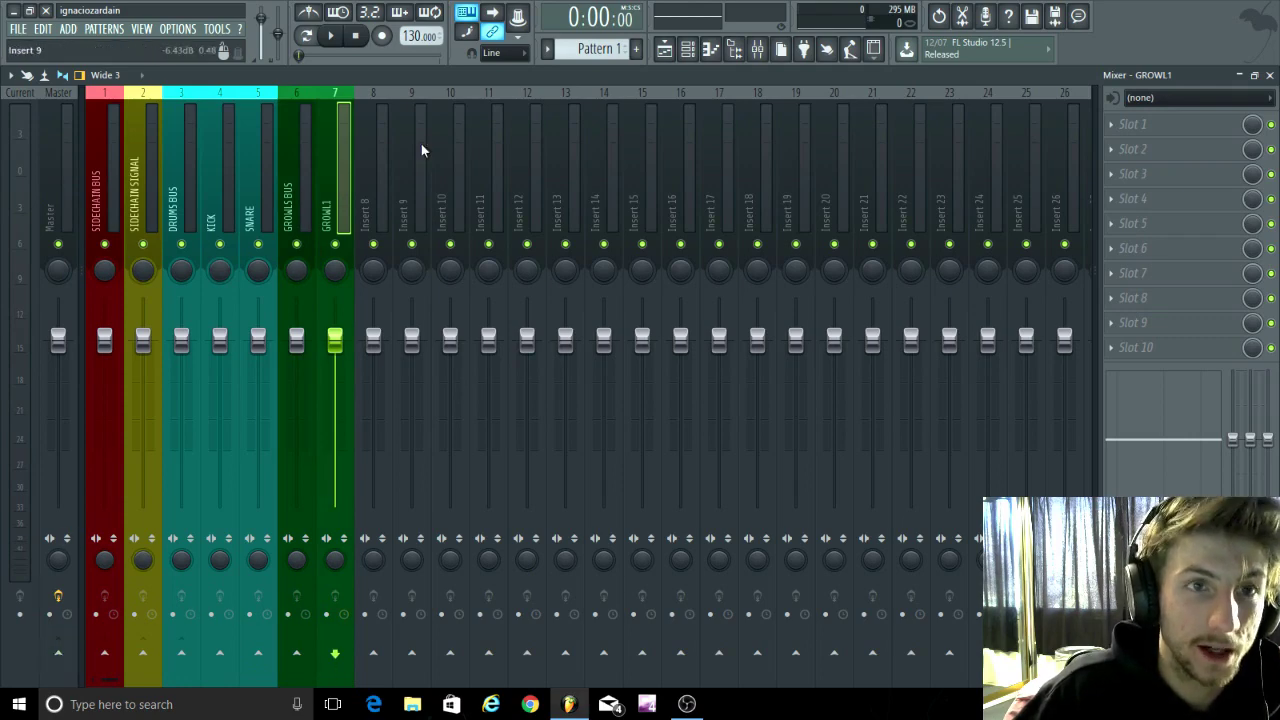
left_click(302, 660)
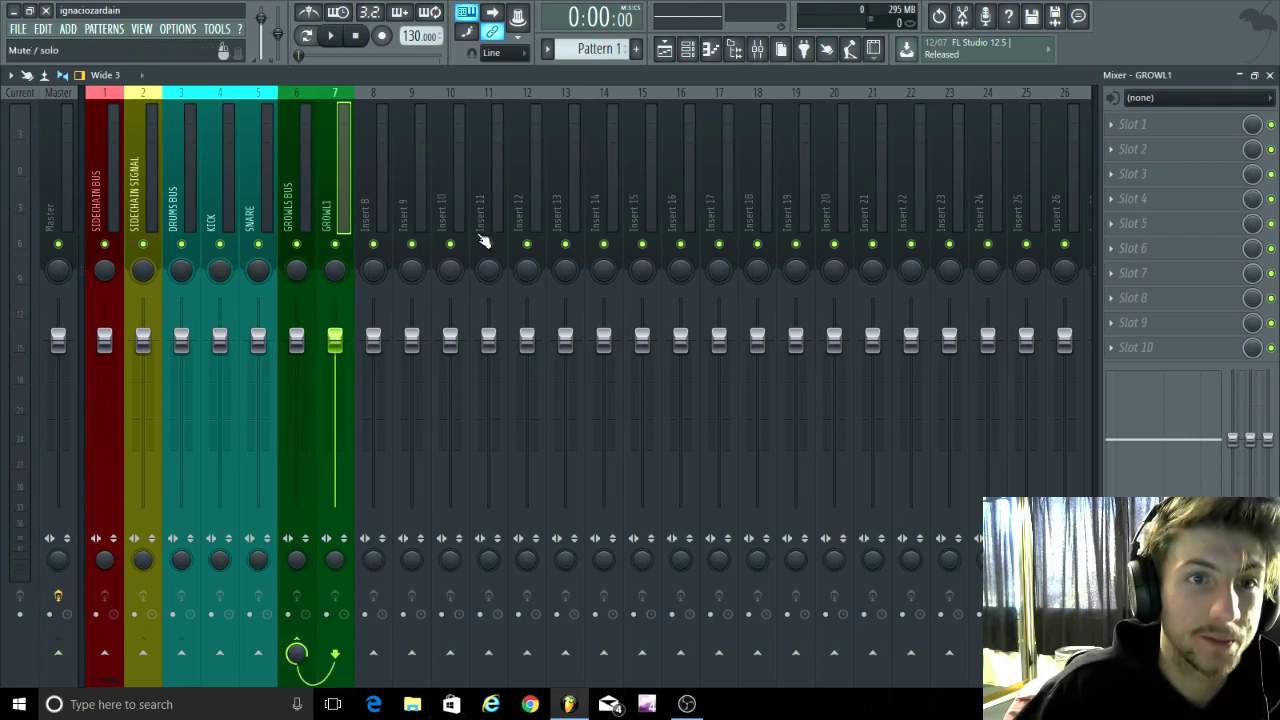
left_click(1239, 75)
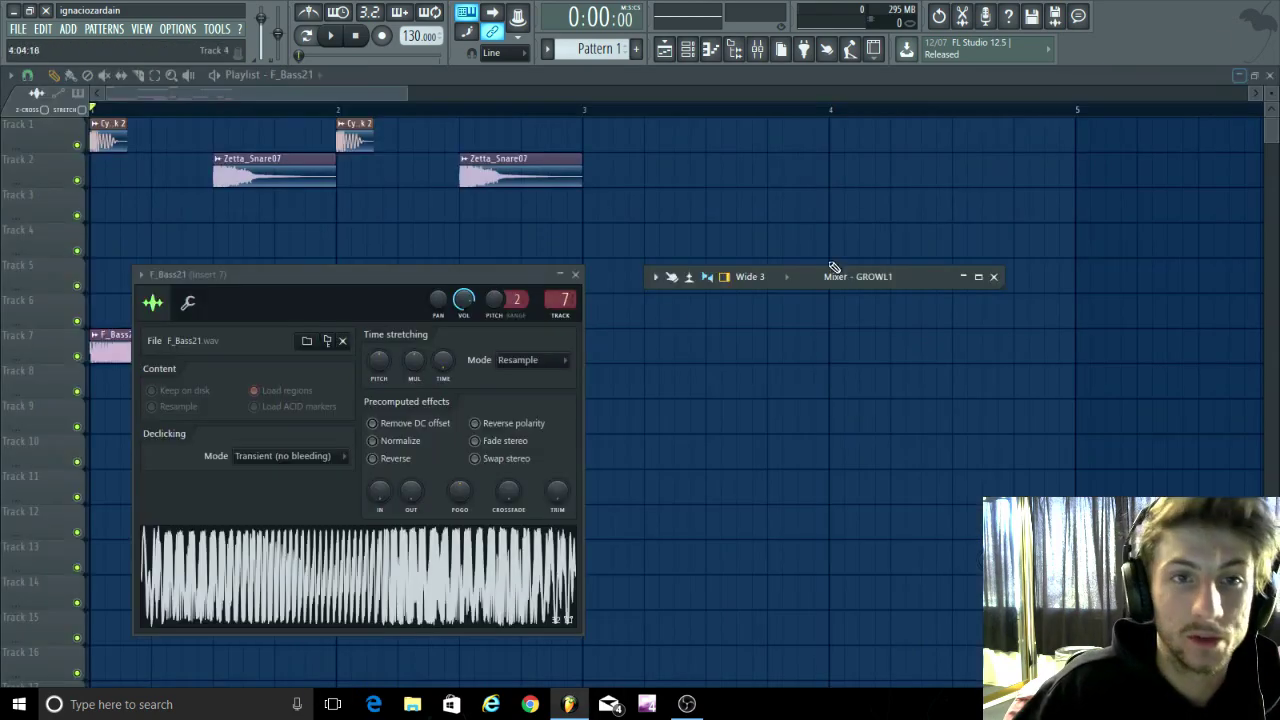
left_click(575, 274)
Step: Route F_Bass12 to mixer insert 8 and name it growl2 in green
double_click(235, 316)
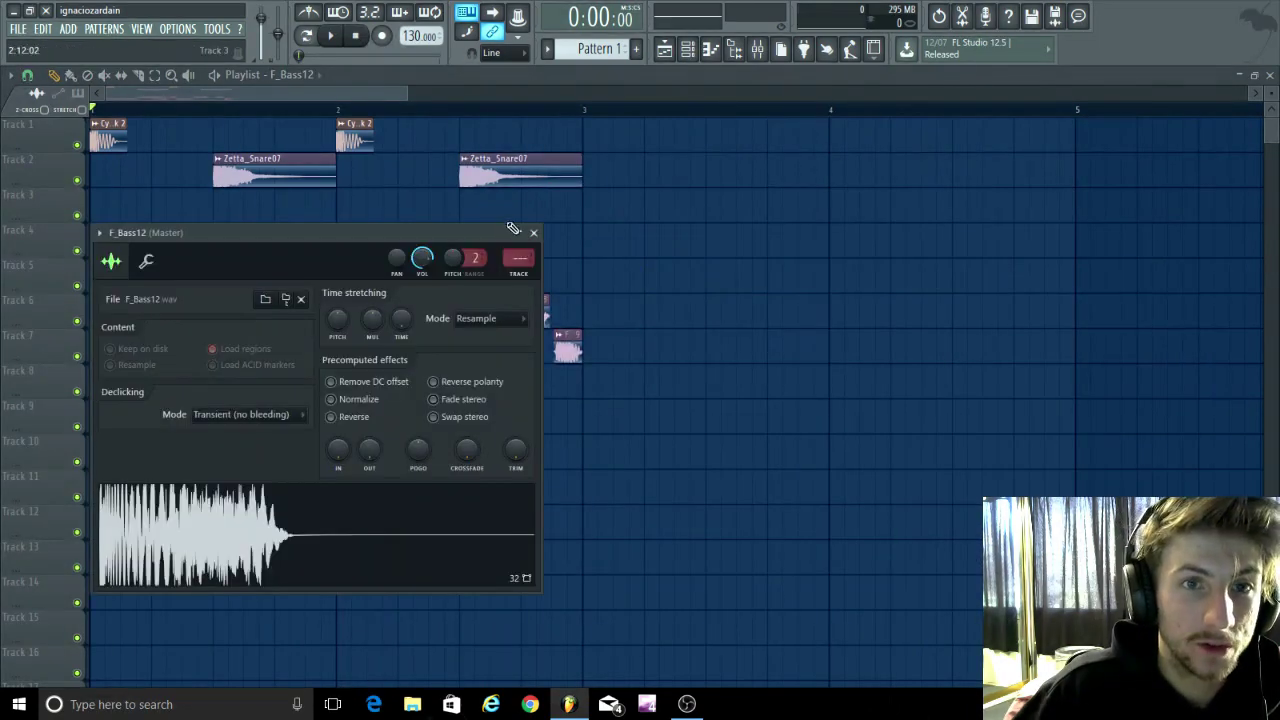
scroll(521, 257, "up", 3)
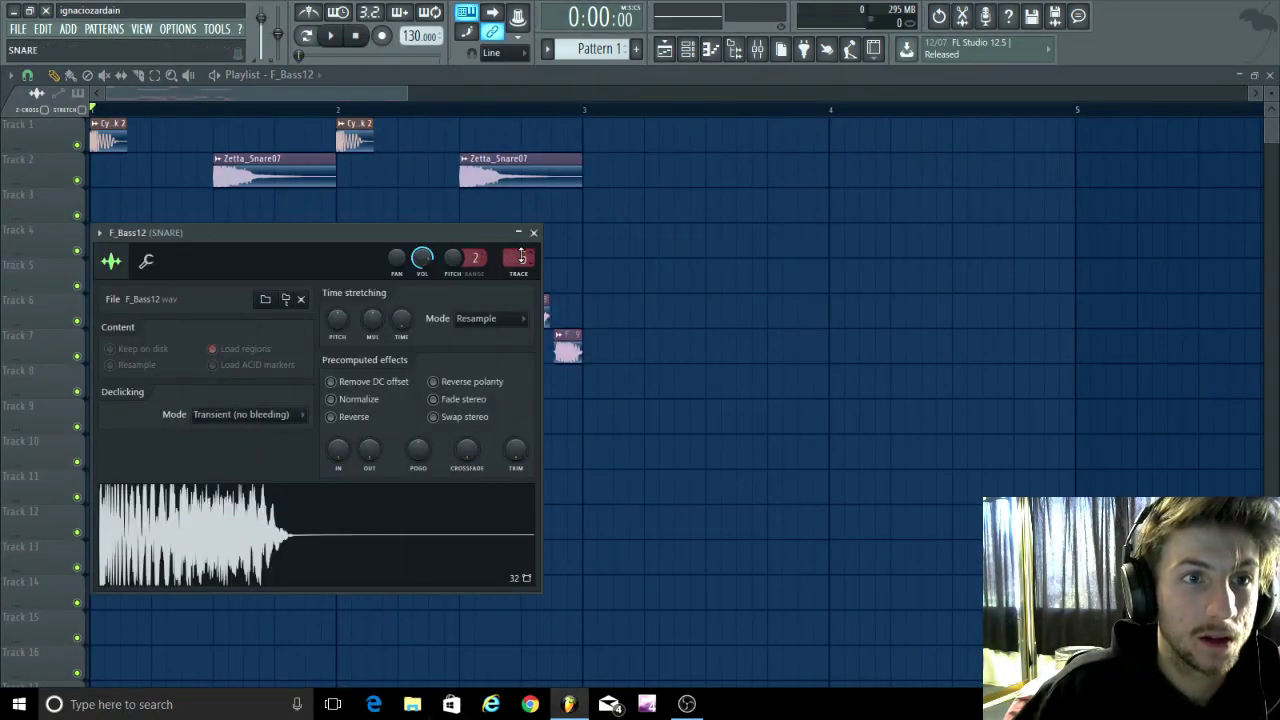
left_click(757, 49)
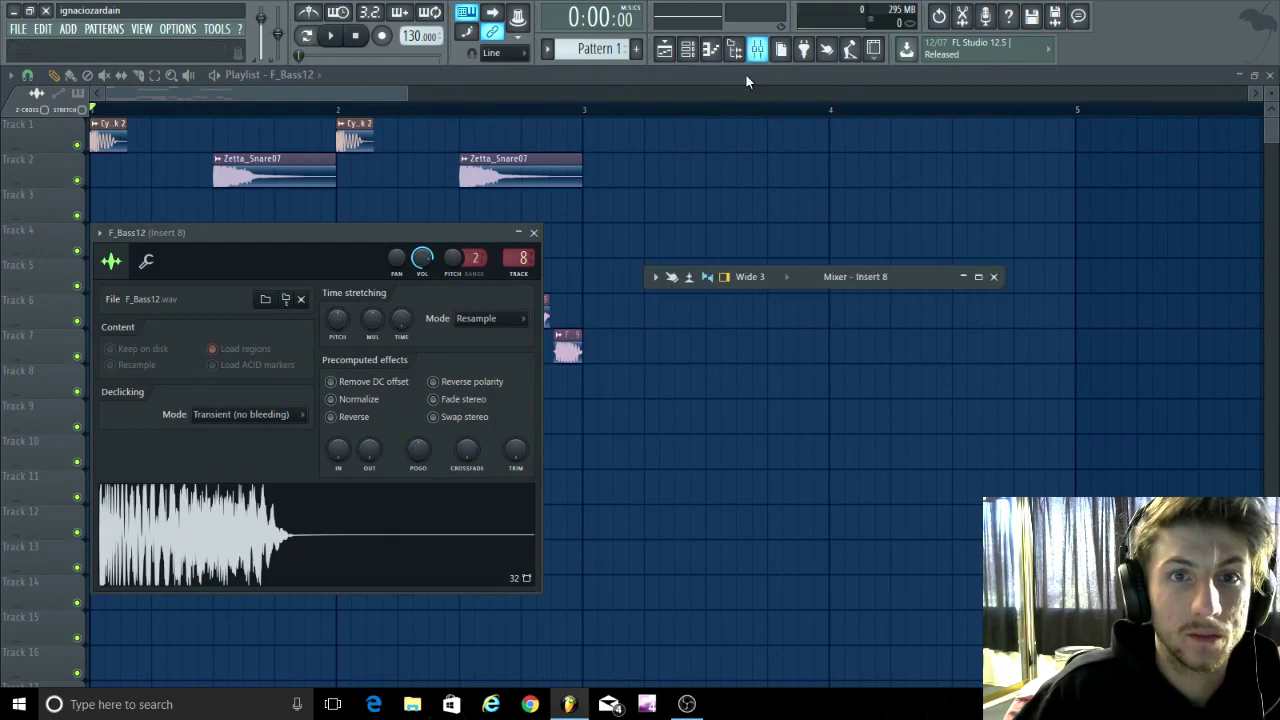
left_click(983, 278)
right_click(337, 192)
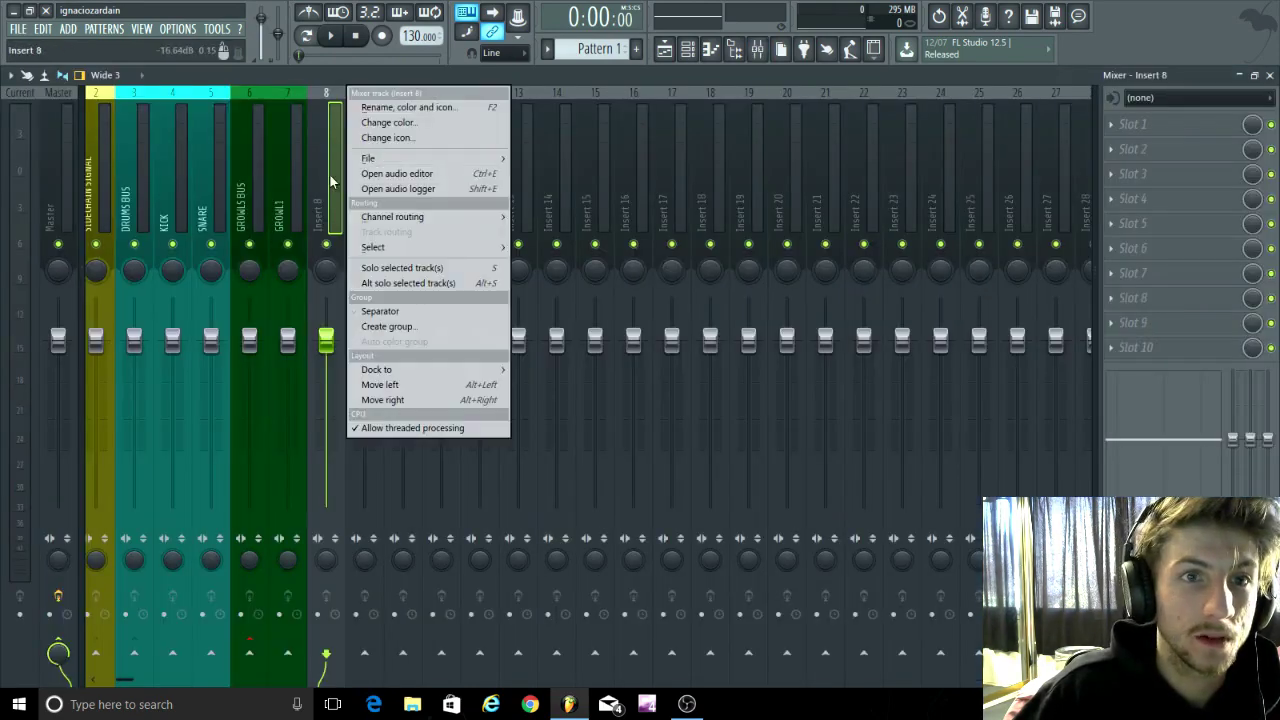
left_click(398, 108)
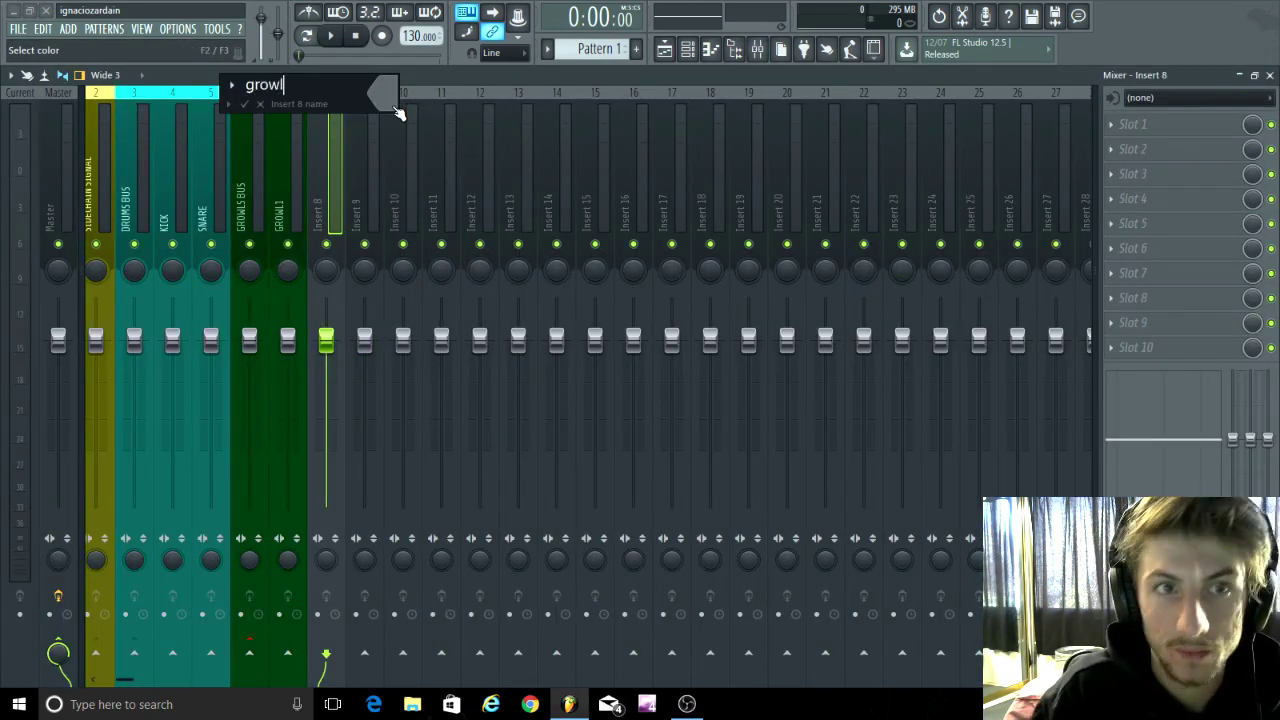
left_click(397, 111)
left_click(405, 162)
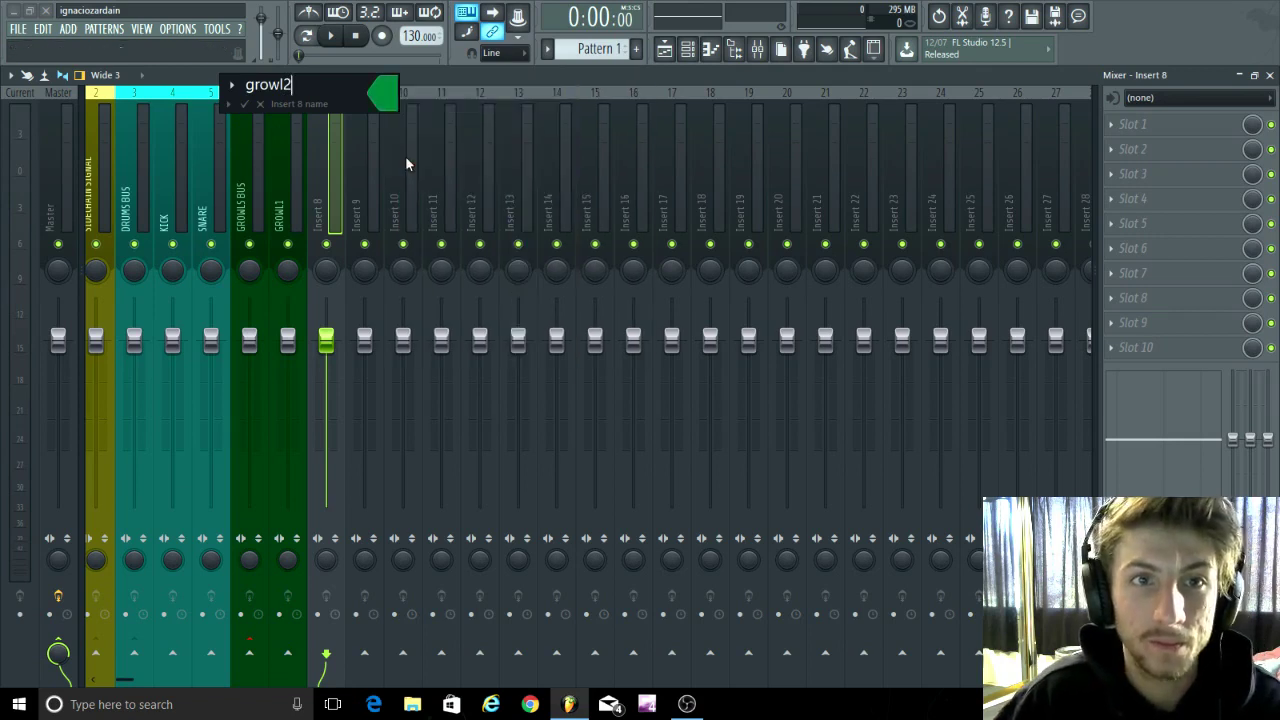
key("Return")
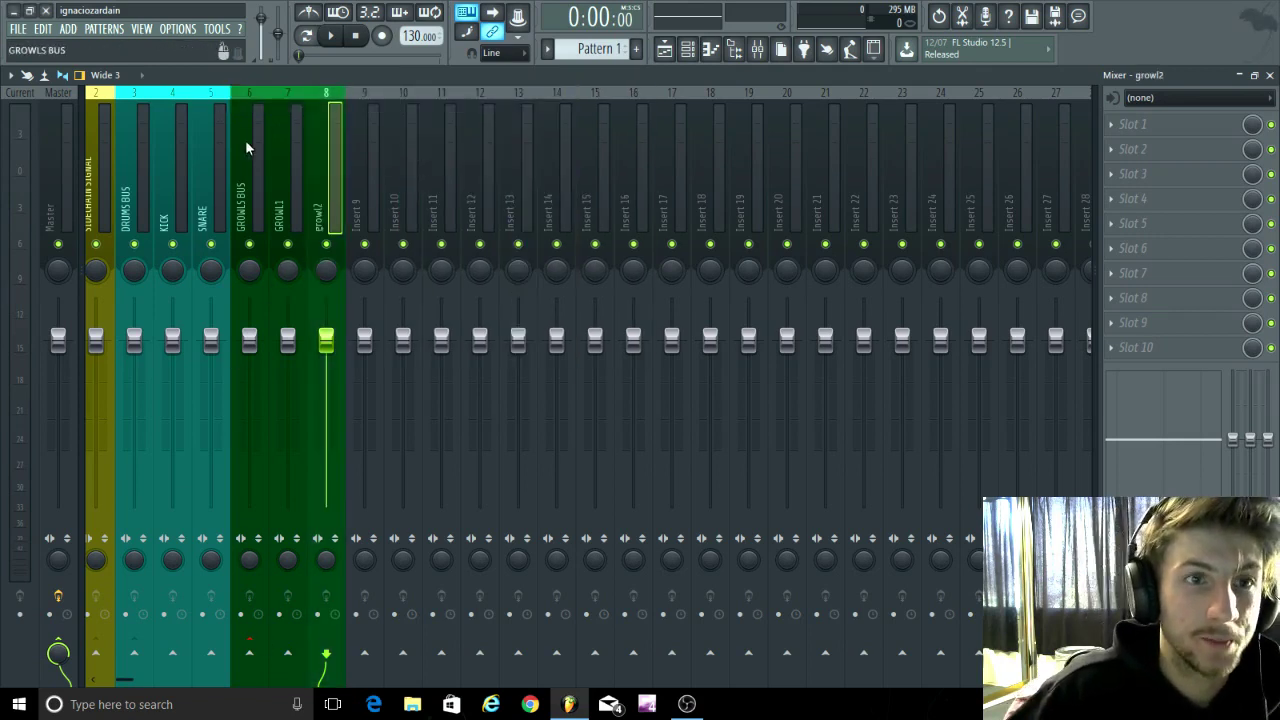
Step: Send growl2 into GROWLS BUS instead of Master
left_click(249, 653)
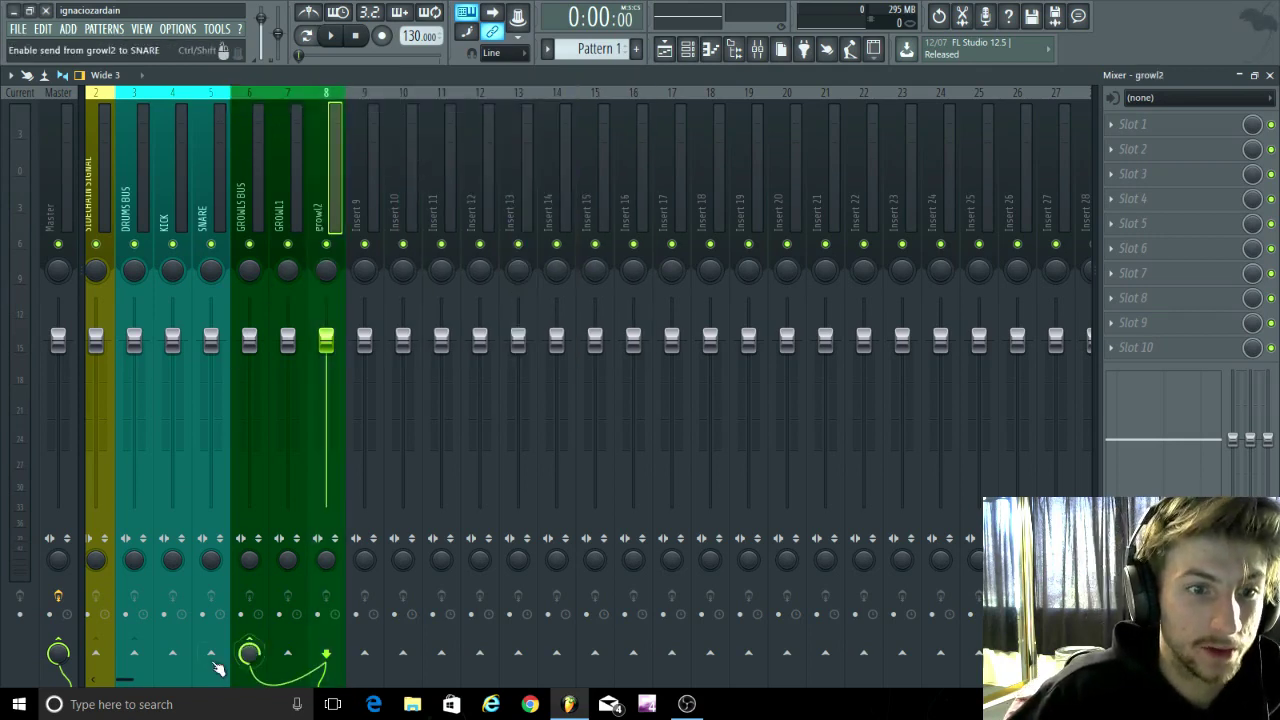
left_click(58, 653)
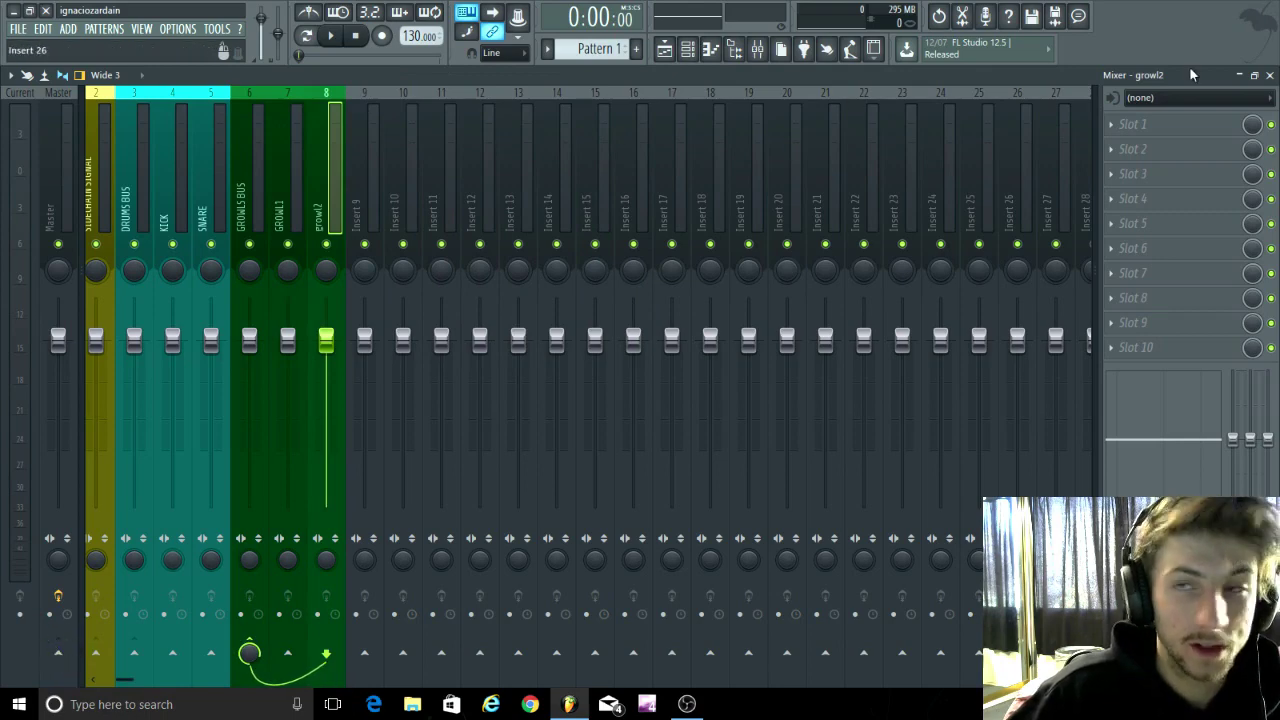
left_click(1239, 76)
left_click(538, 237)
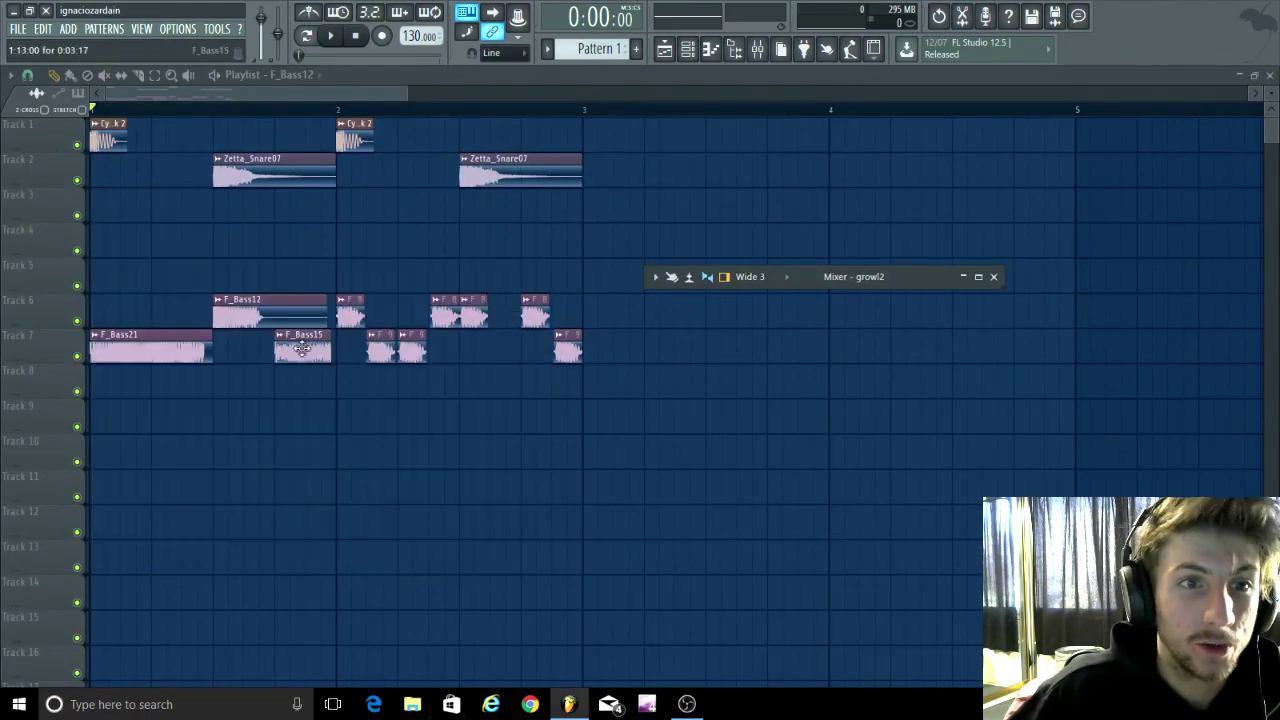
Step: Route F_Bass15 to mixer insert 9 and name it growl3 in green
key("F9")
left_click(100, 345)
scroll(541, 279, "down", 1)
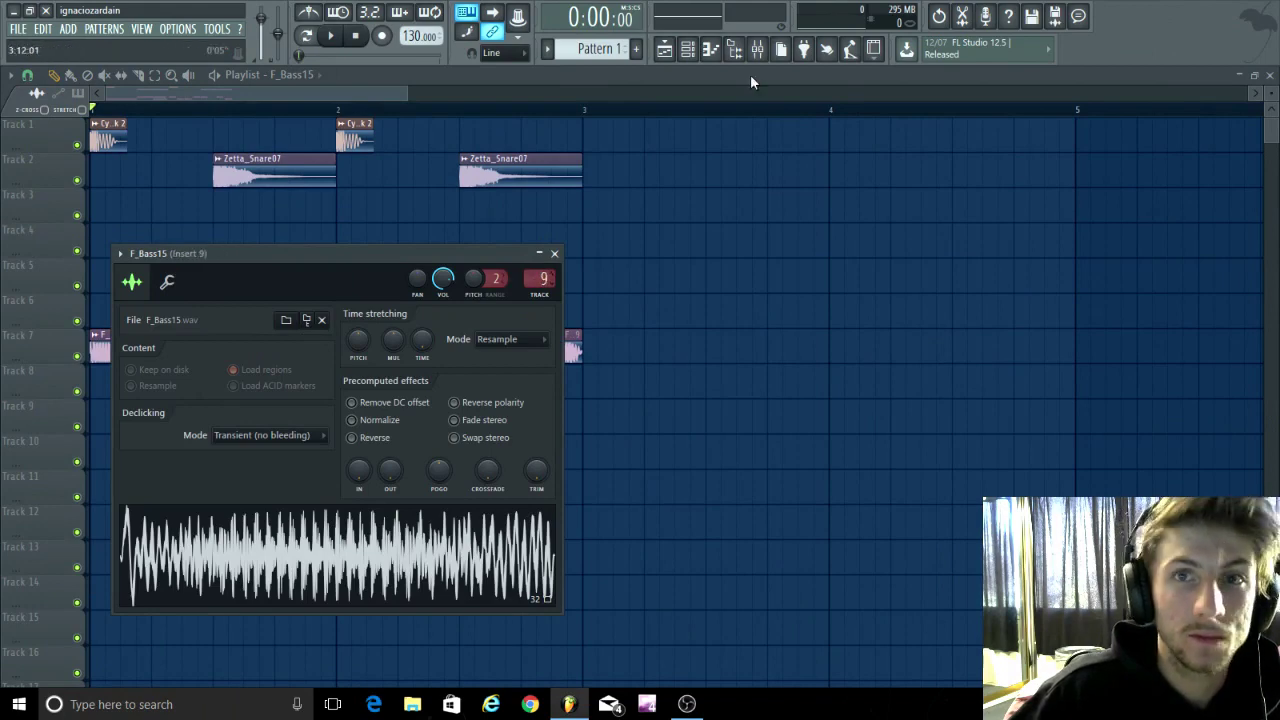
left_click(757, 49)
left_click(976, 276)
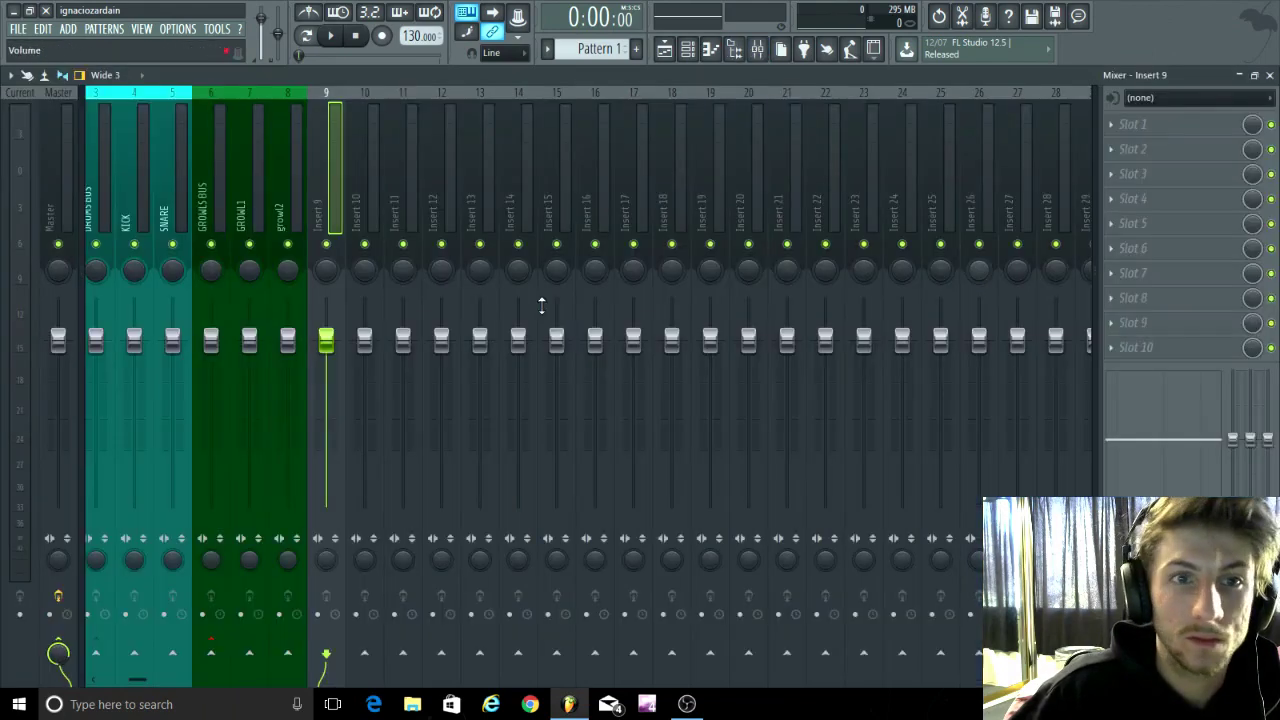
right_click(338, 92)
left_click(395, 106)
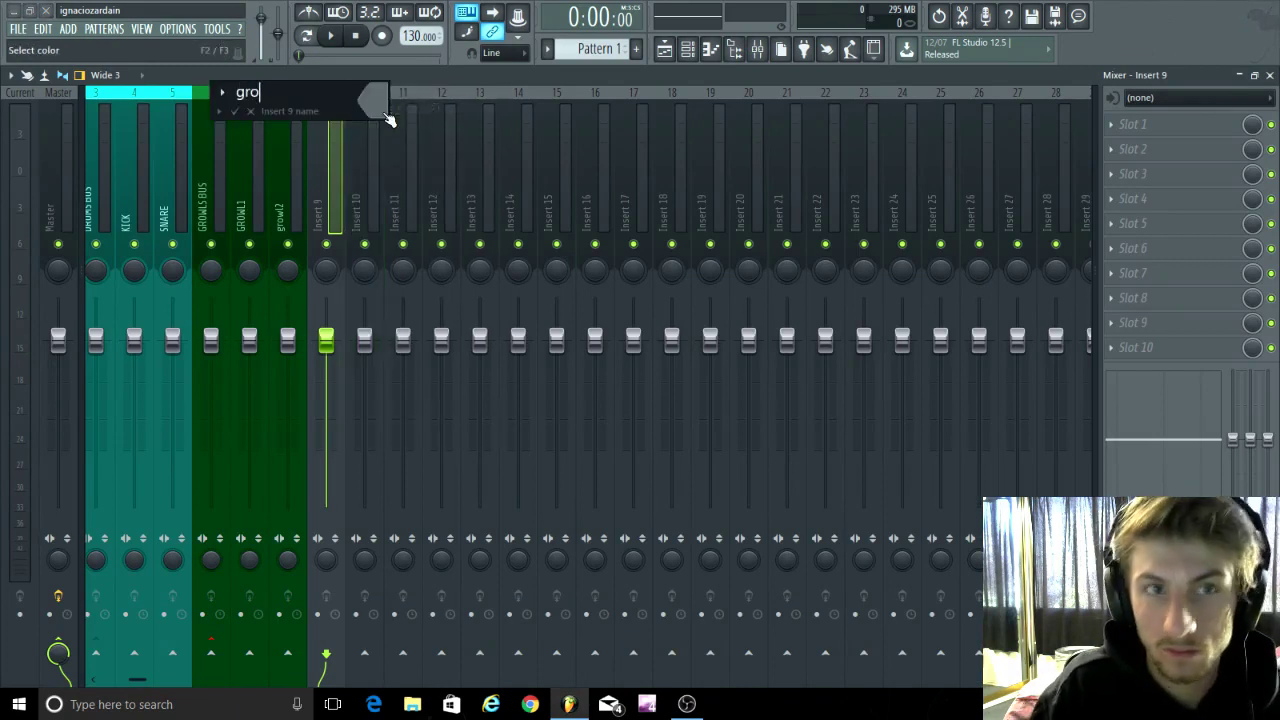
type("growl3")
left_click(376, 116)
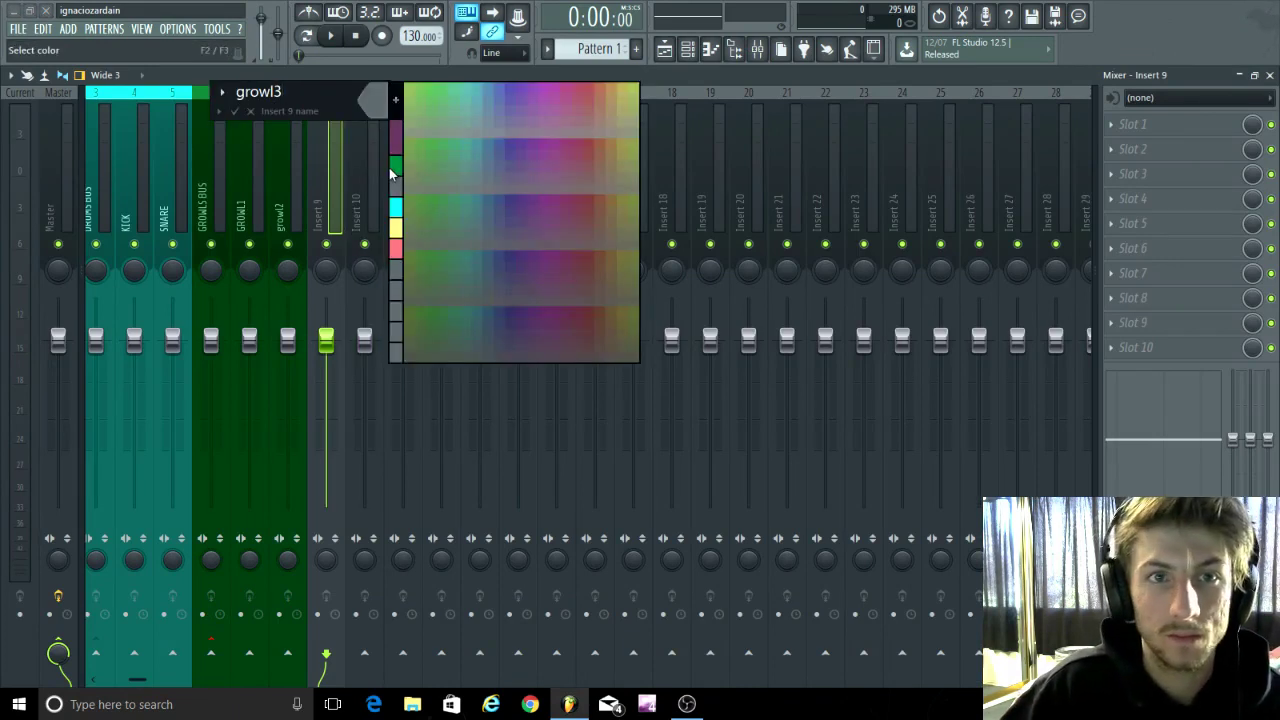
left_click(395, 165)
key("Return")
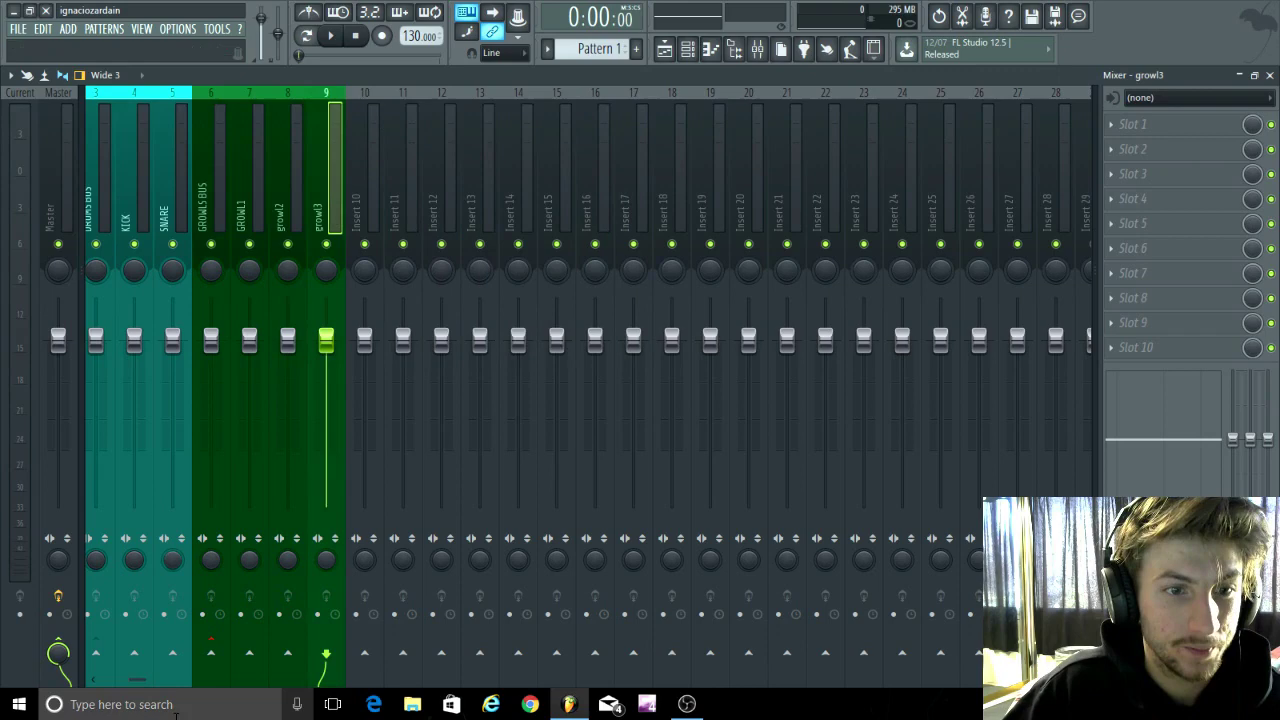
Step: Send growl3 into GROWLS BUS instead of Master
left_click(211, 653)
left_click(58, 653)
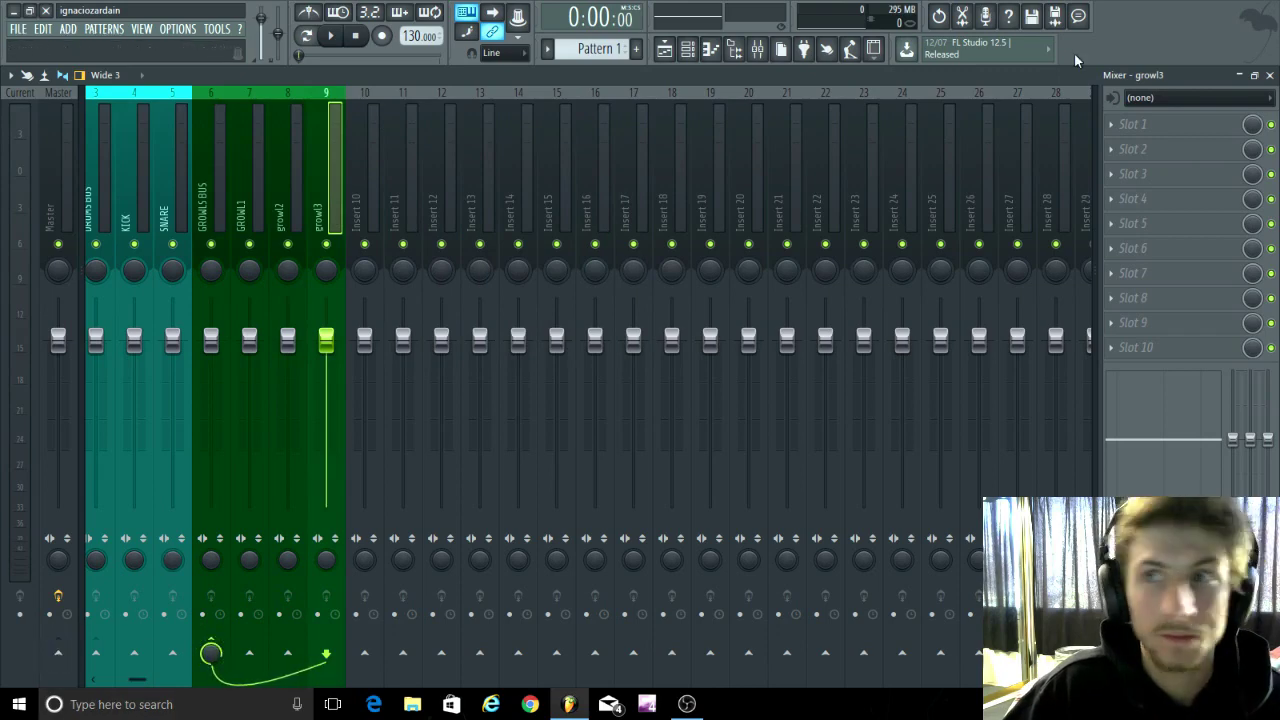
left_click(1240, 76)
Step: Route F_Bass28 to mixer insert 10 and name it growl4 in green
left_click(554, 255)
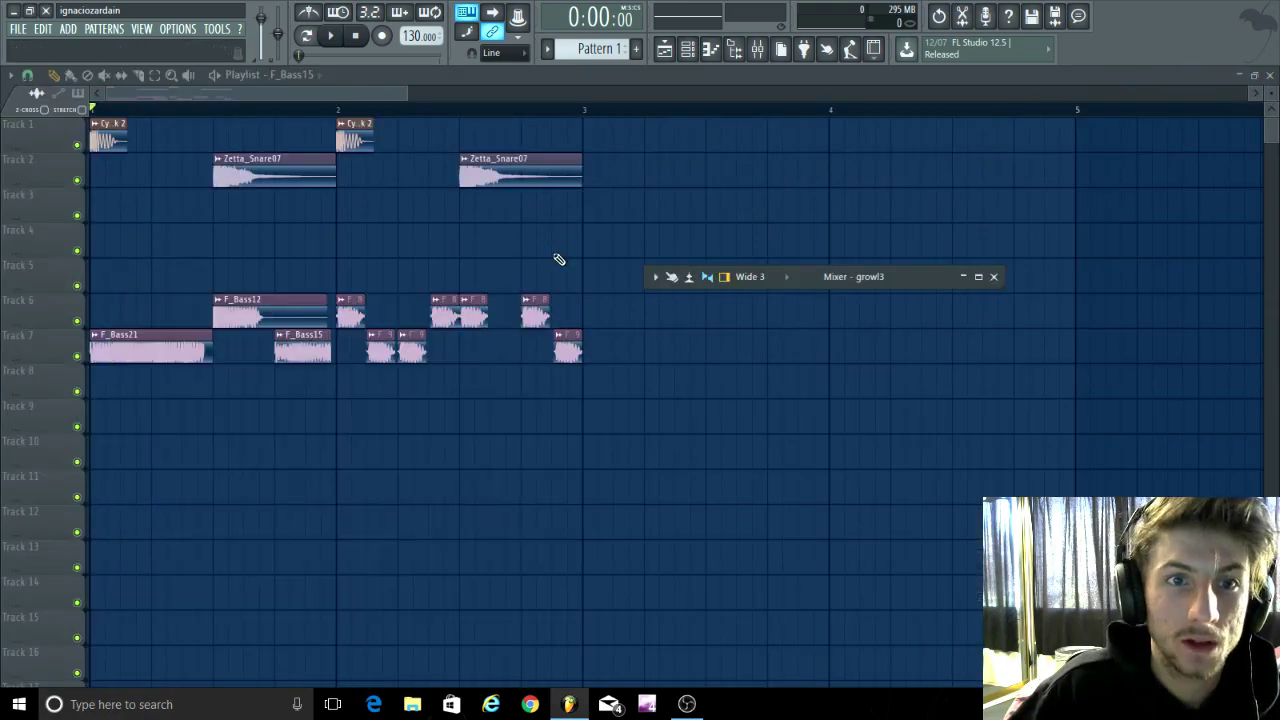
double_click(358, 304)
scroll(584, 320, "up", 4)
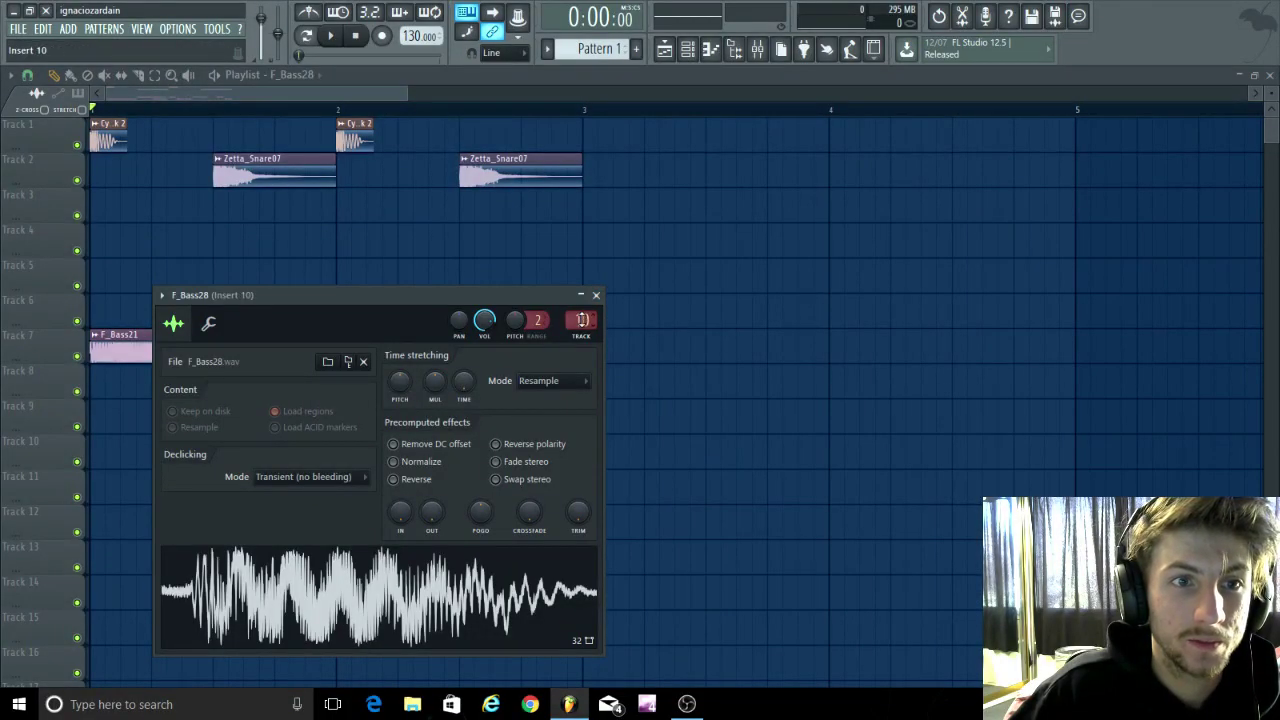
left_click(757, 49)
left_click(975, 278)
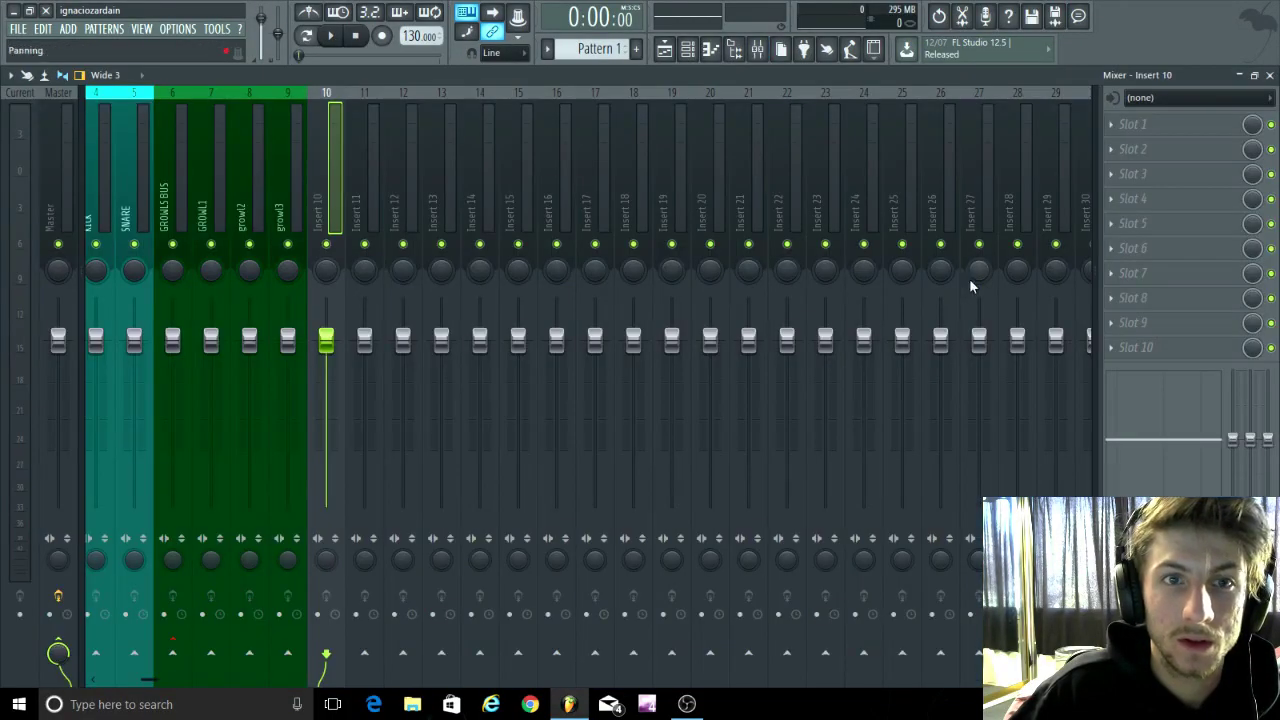
right_click(340, 90)
left_click(371, 108)
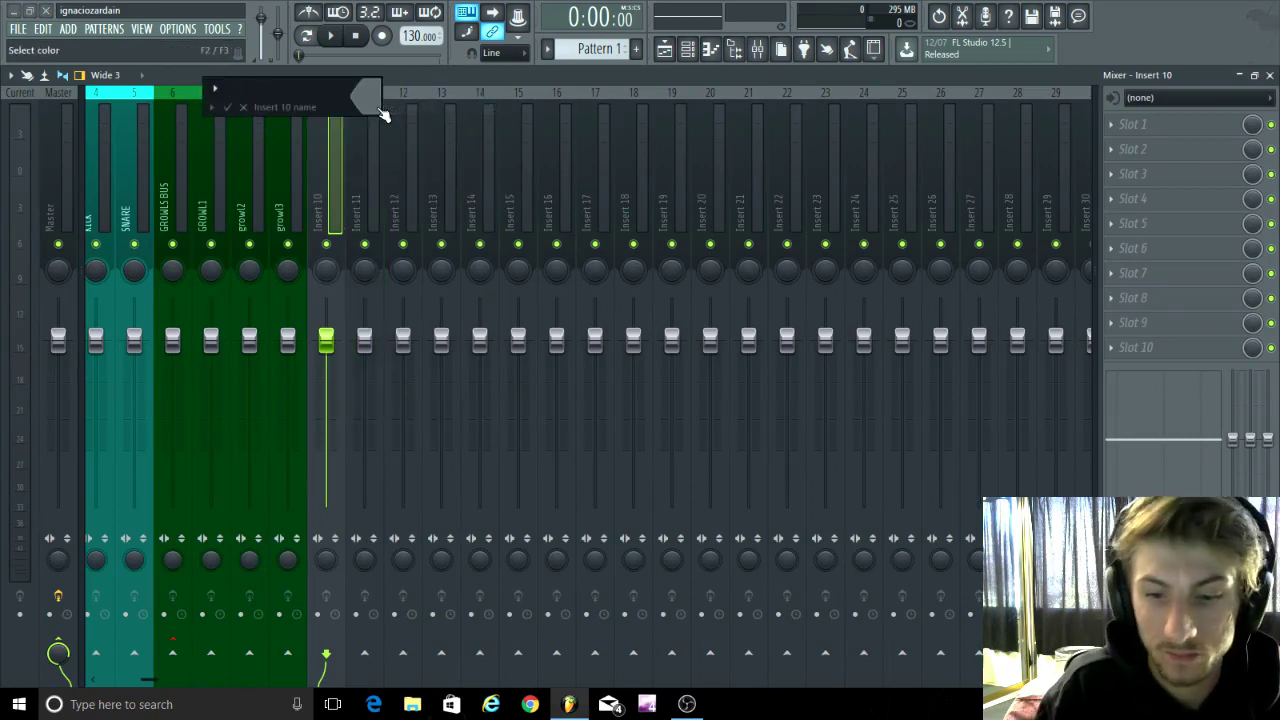
left_click(381, 112)
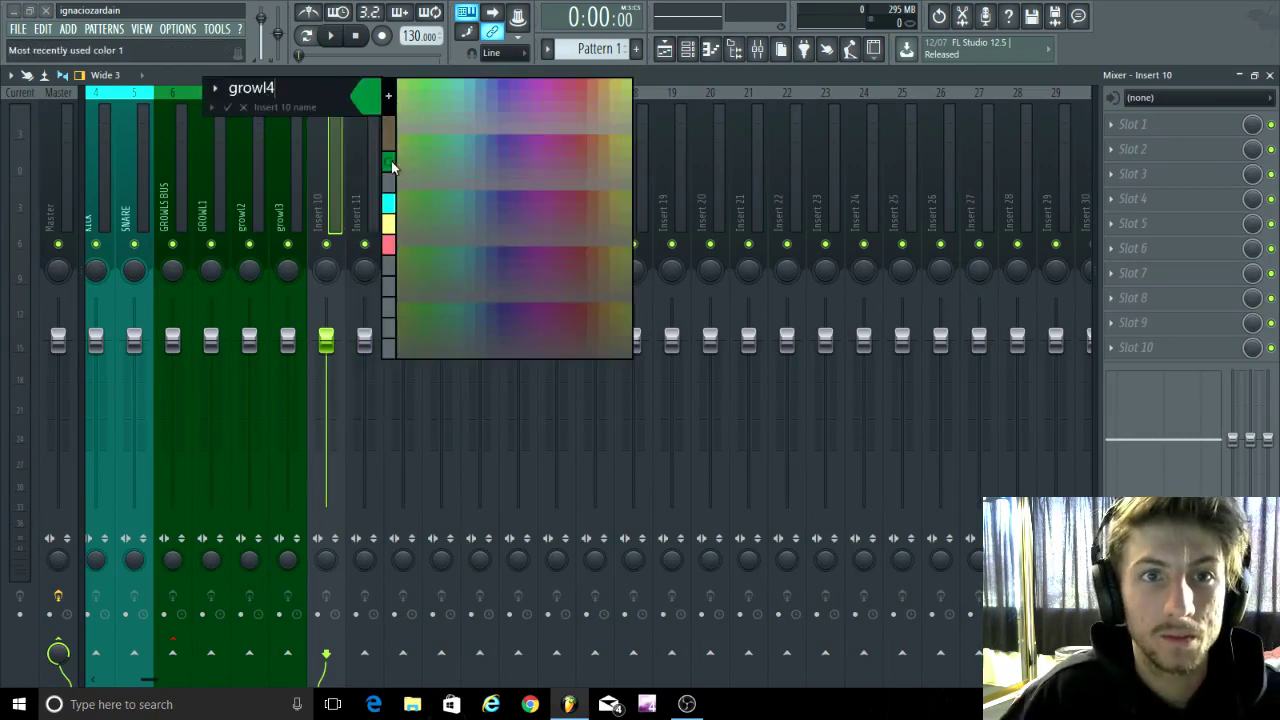
left_click(389, 157)
key("Return")
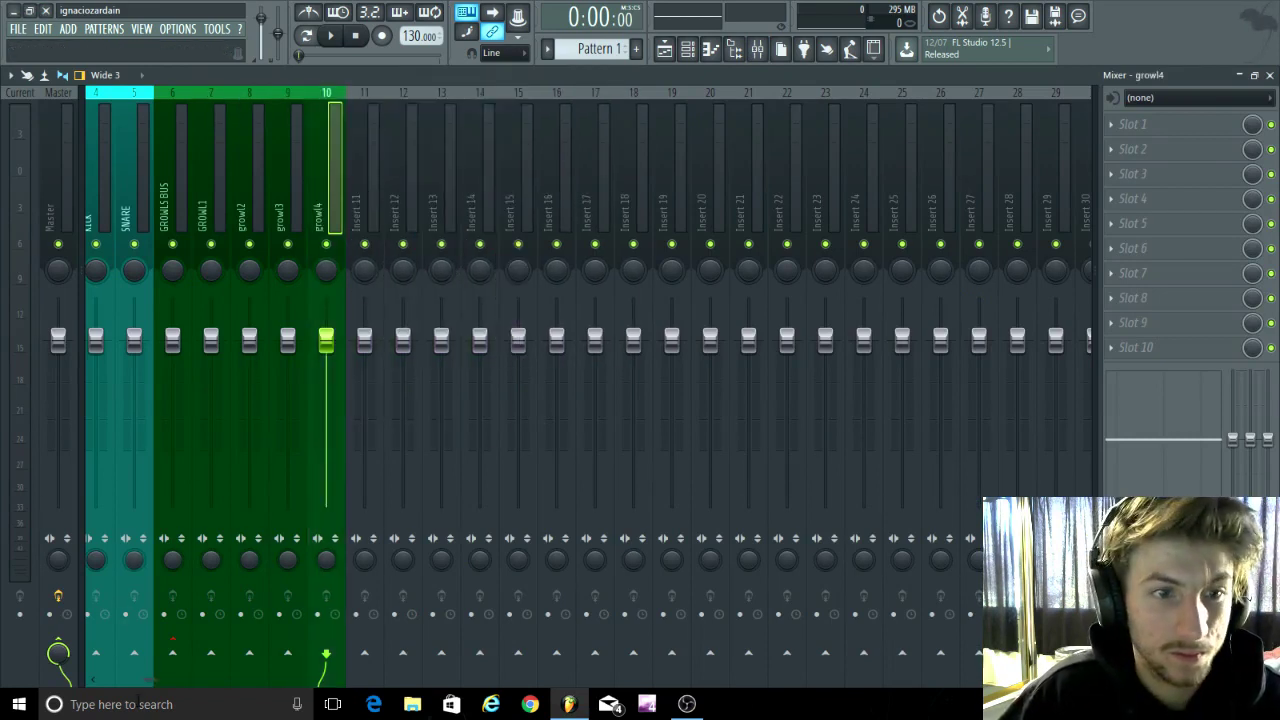
Step: Send growl4 into GROWLS BUS instead of Master
left_click(172, 653)
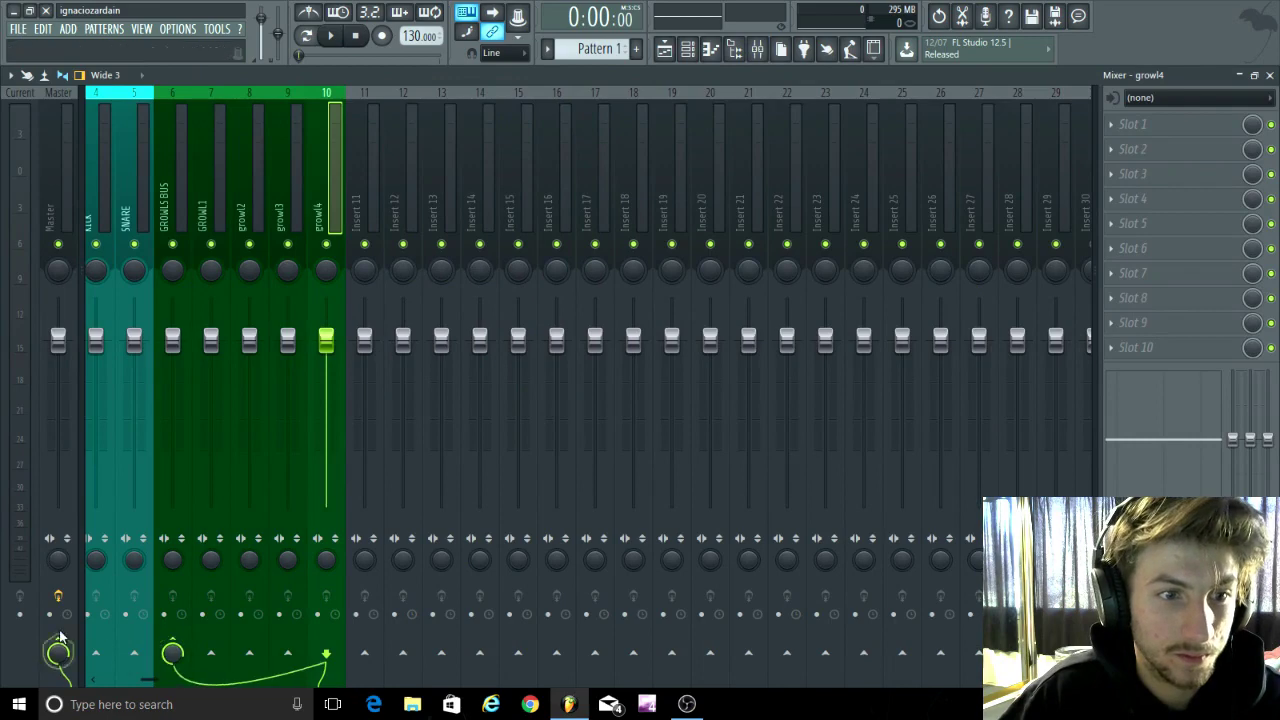
left_click(1239, 75)
left_click(600, 292)
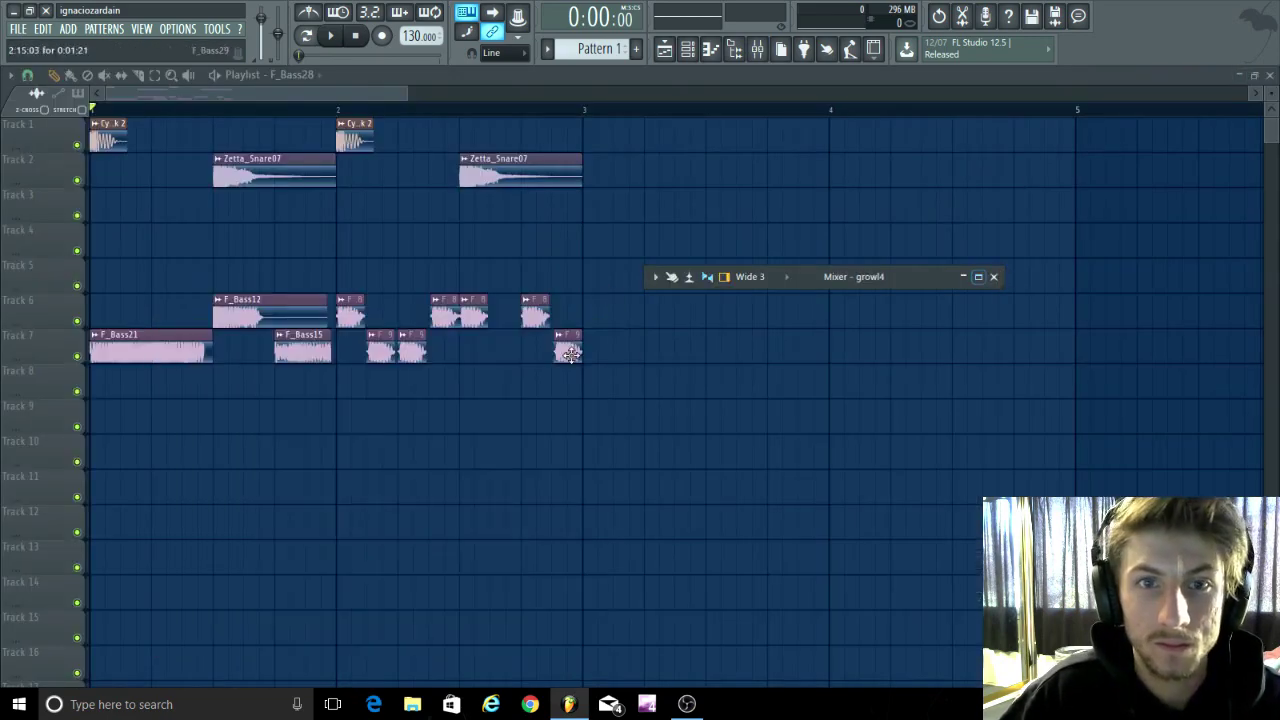
Step: Assign the F_Bass29 channel to mixer insert 11
double_click(412, 350)
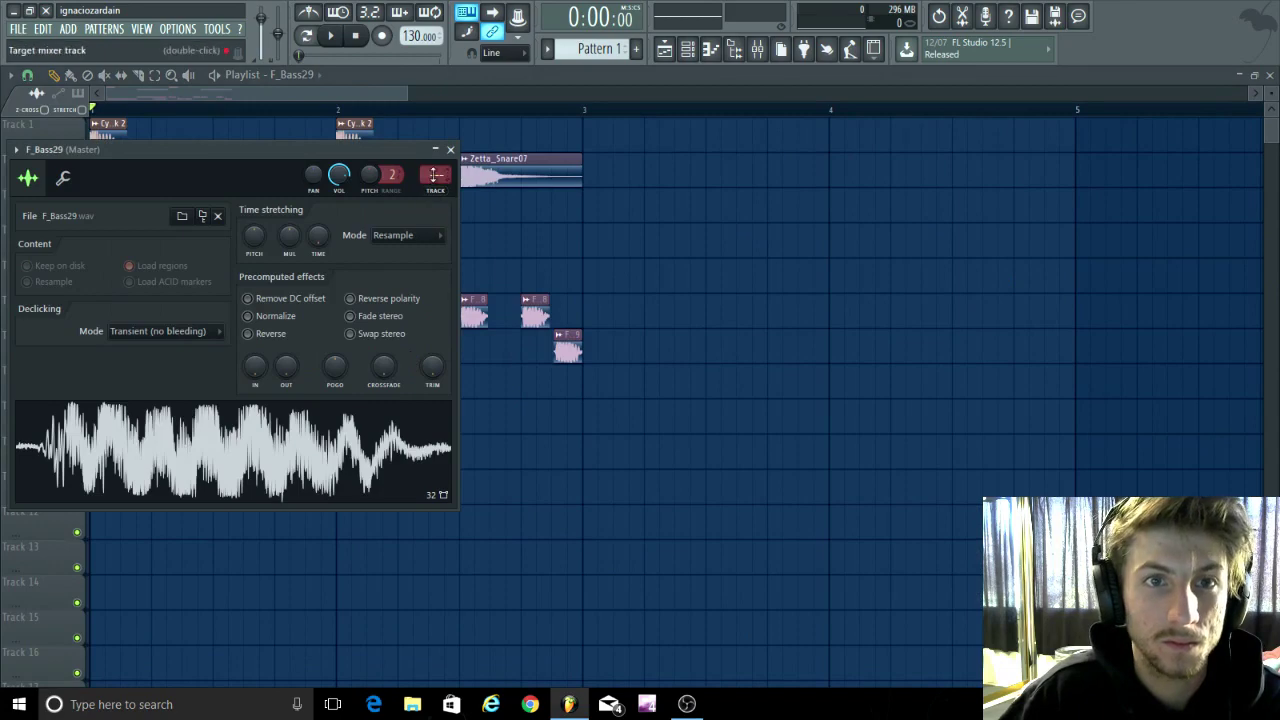
left_click_drag(437, 182, 437, 172)
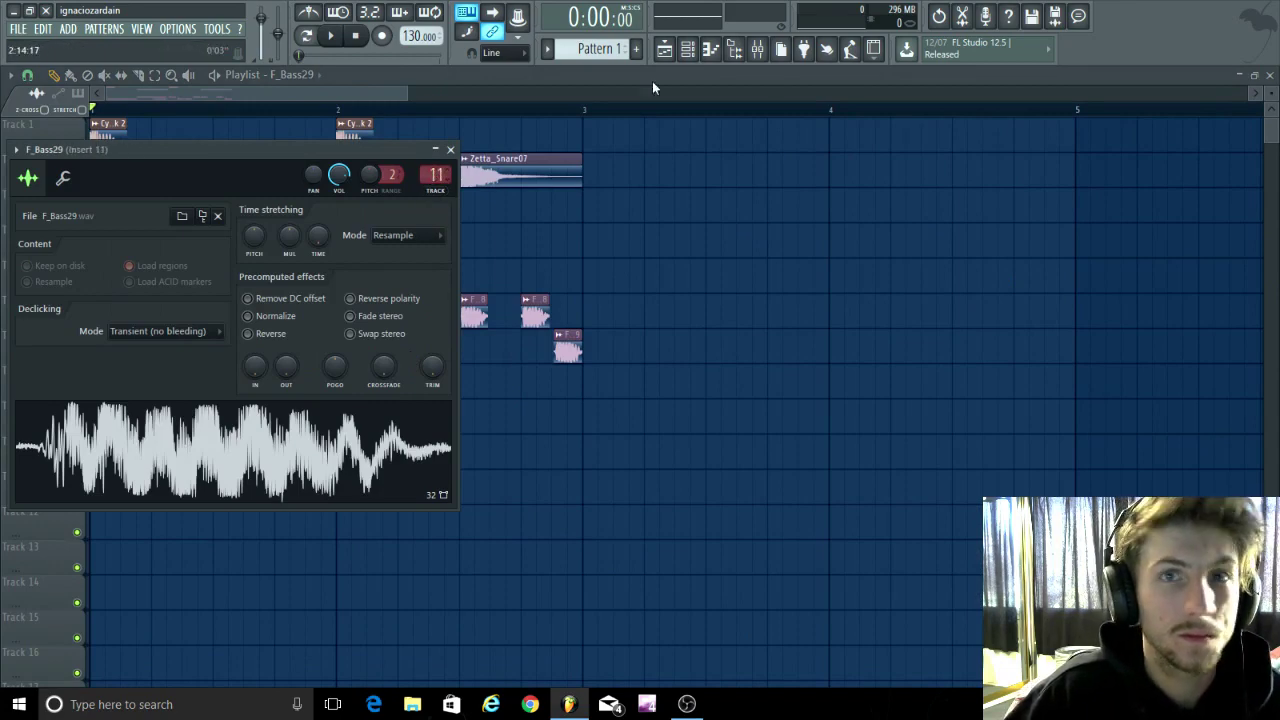
left_click(762, 48)
left_click(978, 277)
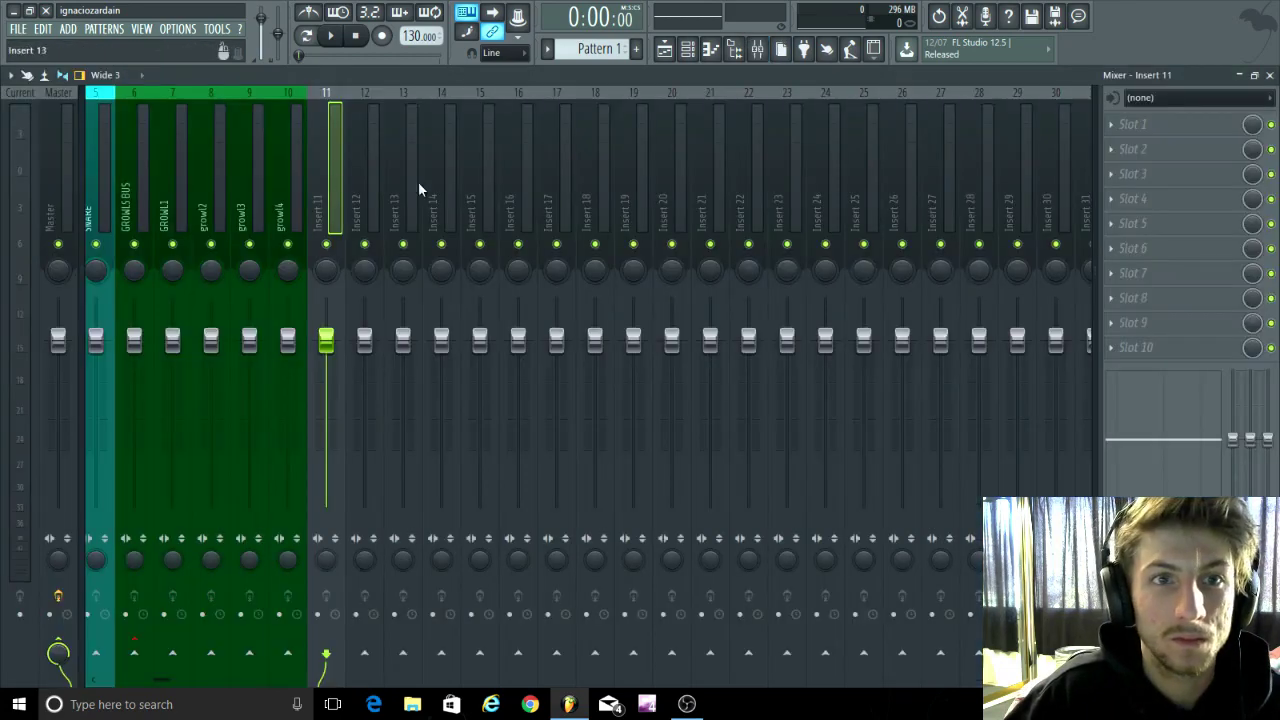
Step: Name insert 11 growl5 in green and route it to GROWLS BUS instead of Master
right_click(344, 88)
left_click(380, 101)
type("grow")
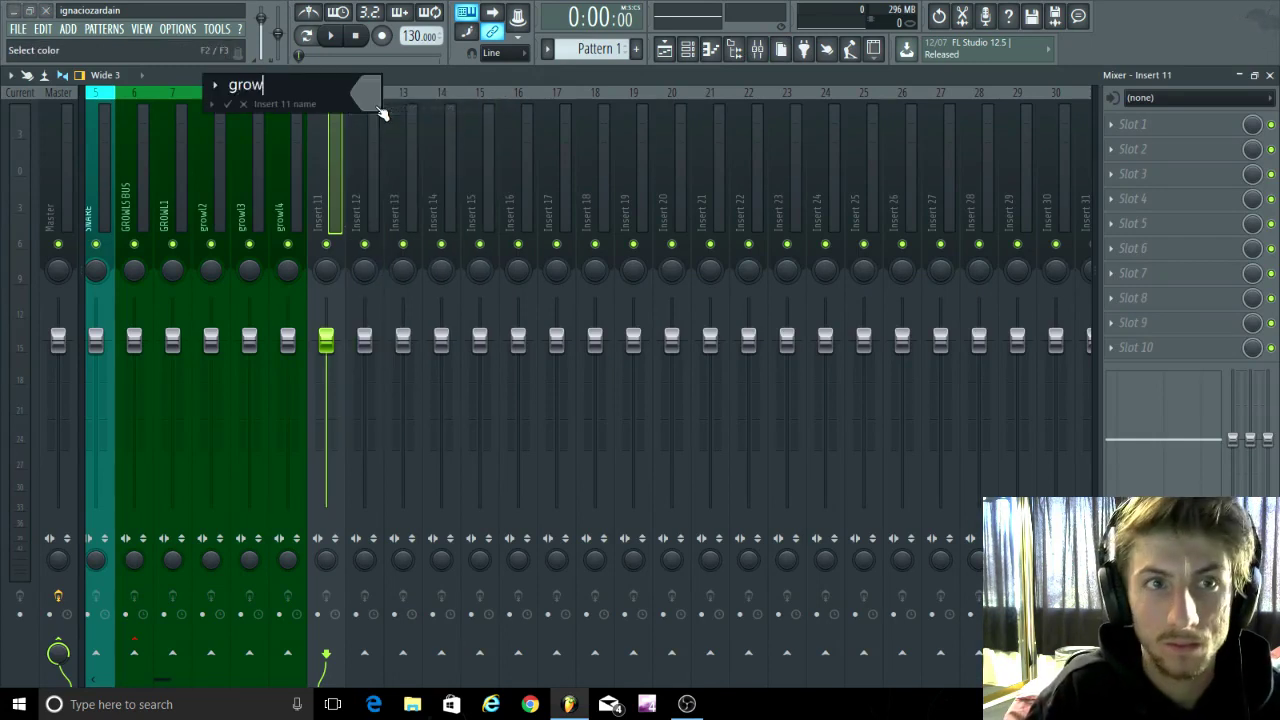
type("l5")
left_click(380, 112)
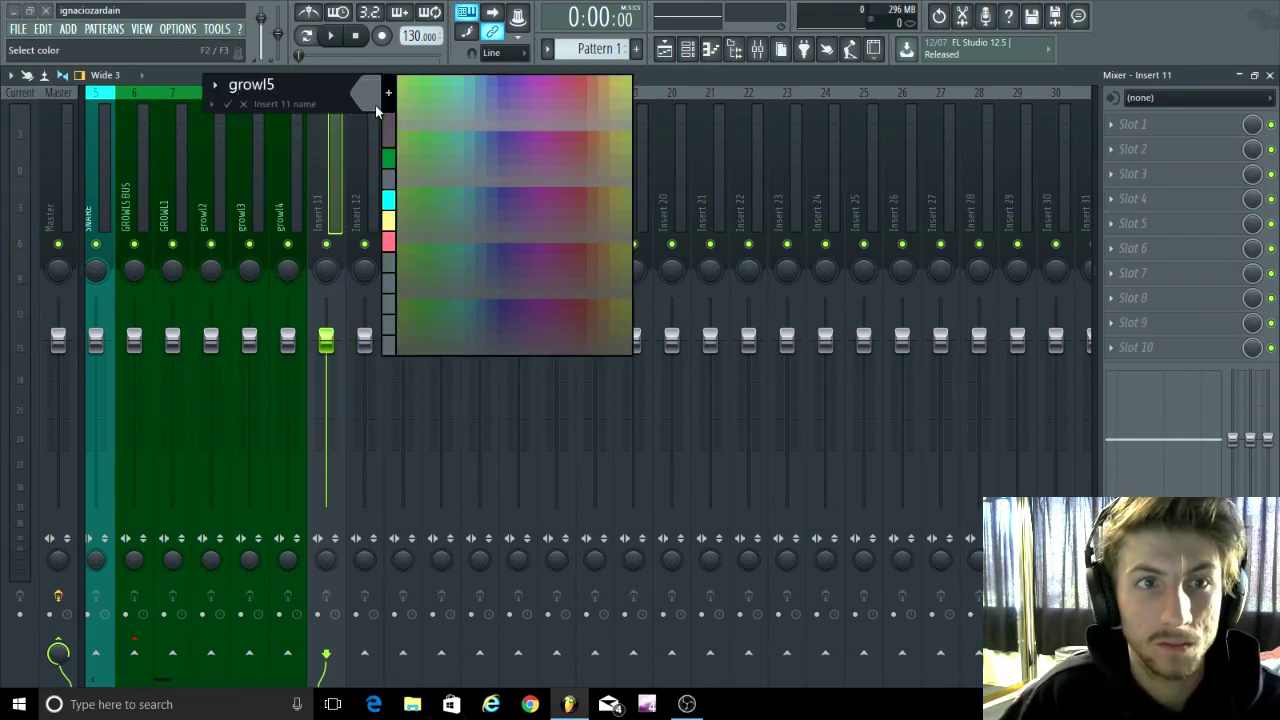
left_click(386, 158)
key("Return")
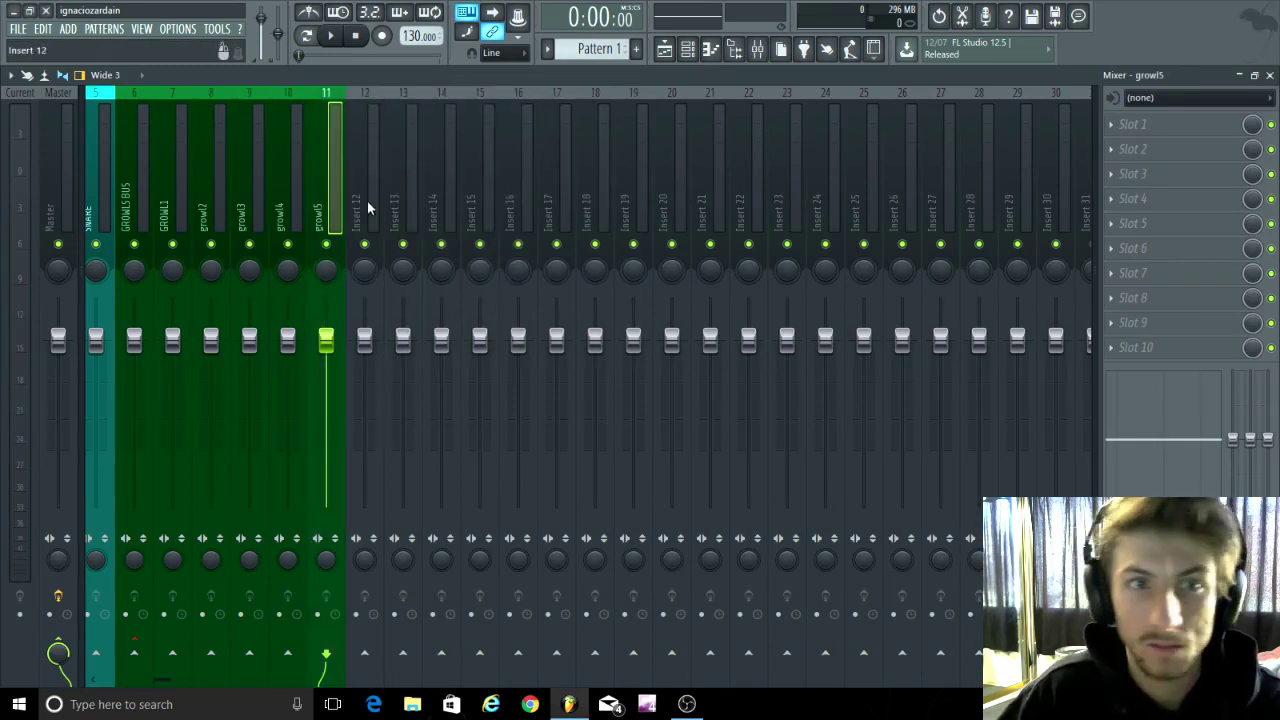
left_click(133, 653)
left_click(58, 650)
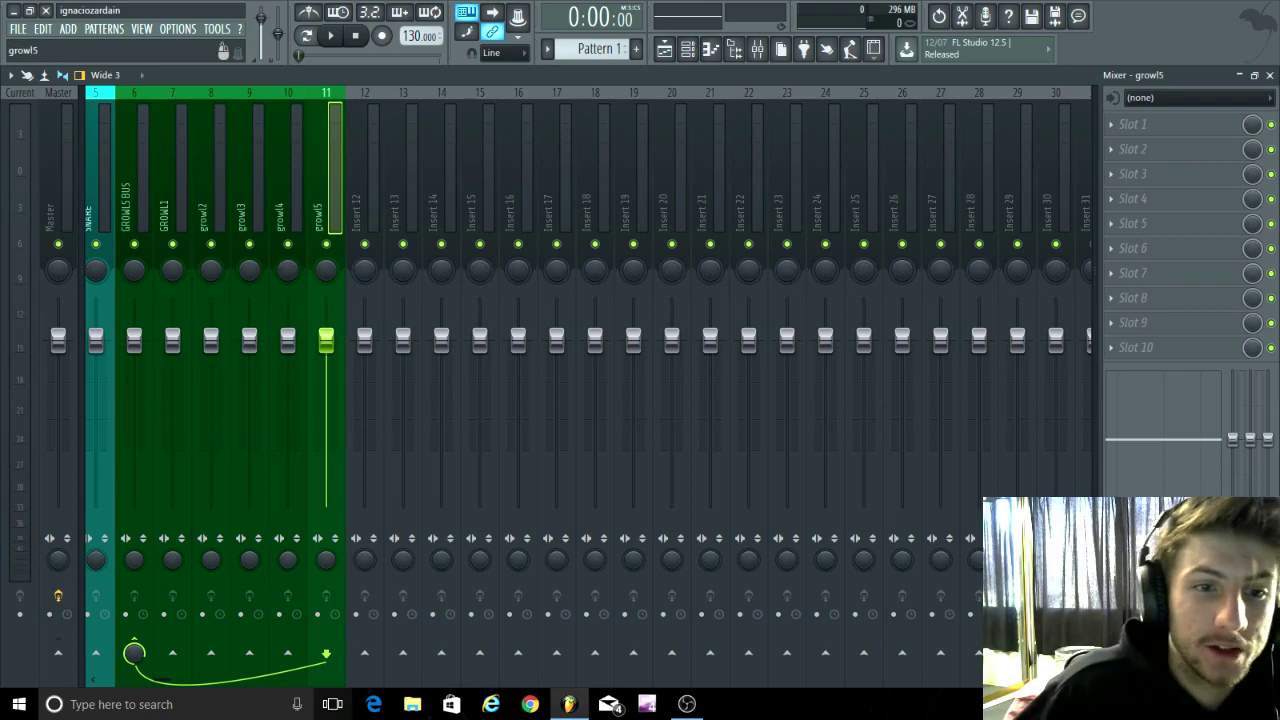
scroll(163, 680, "up", 4)
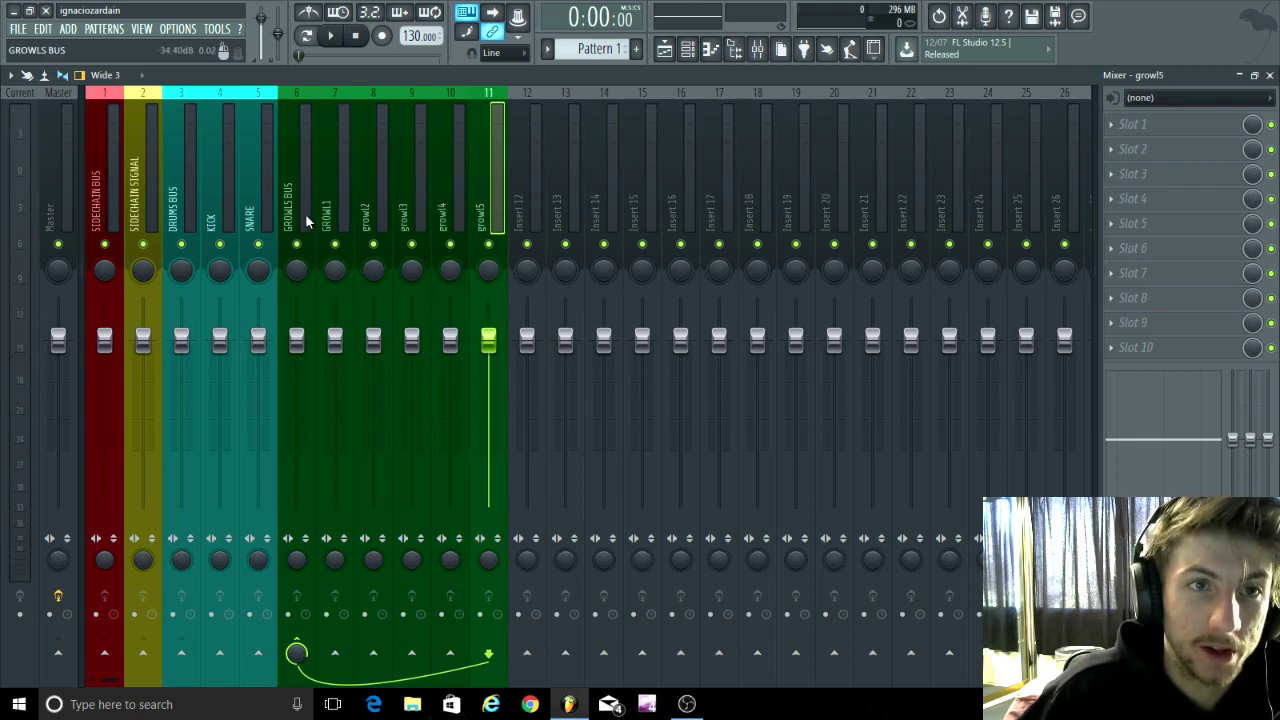
left_click(292, 188)
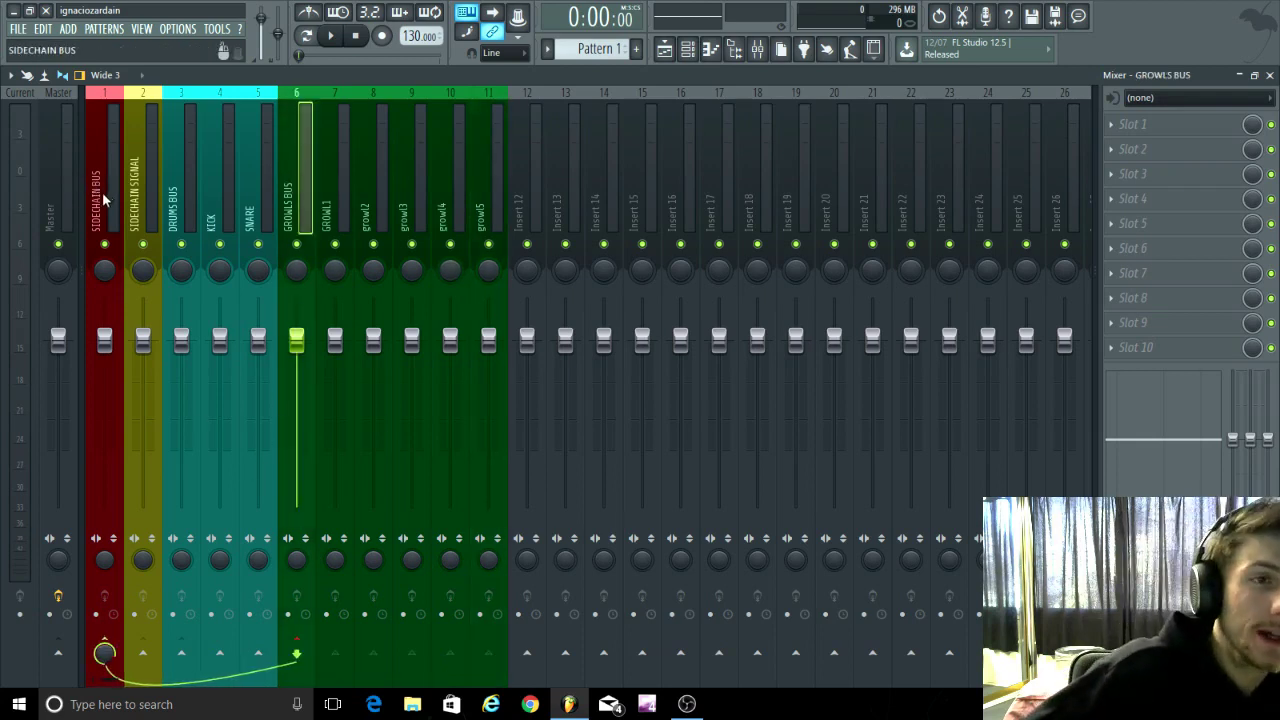
left_click(176, 196)
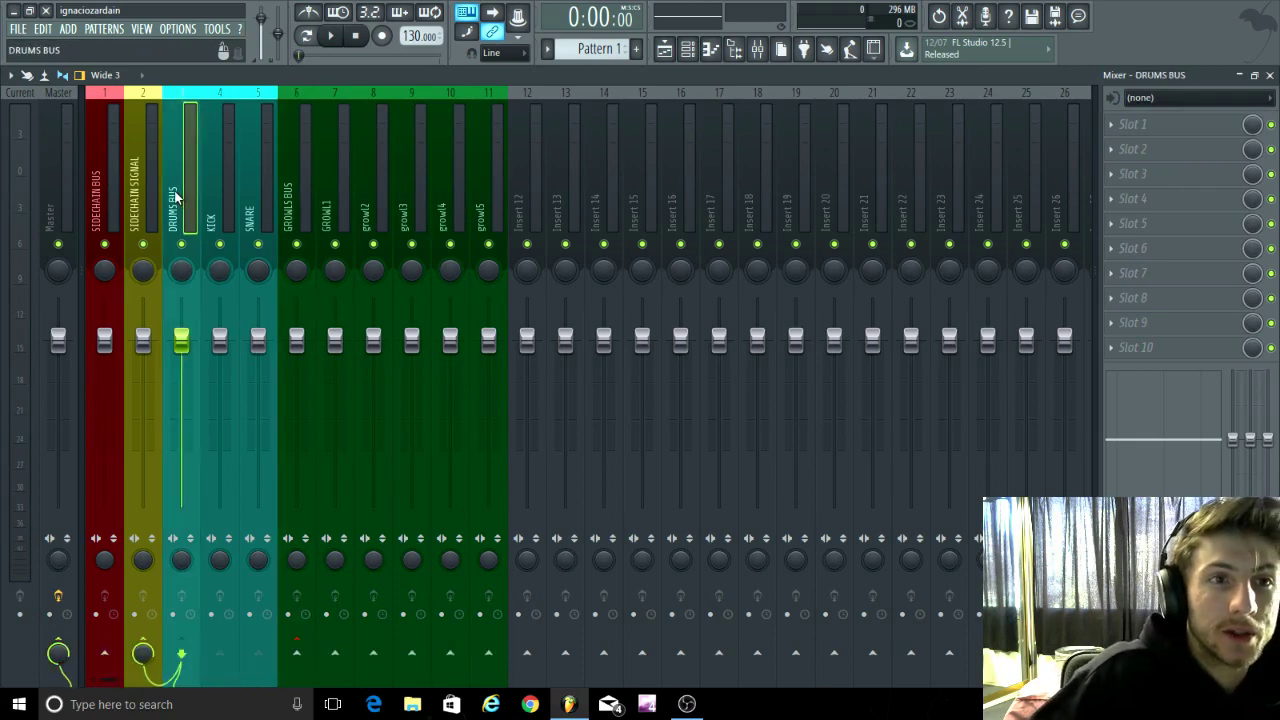
left_click(144, 160)
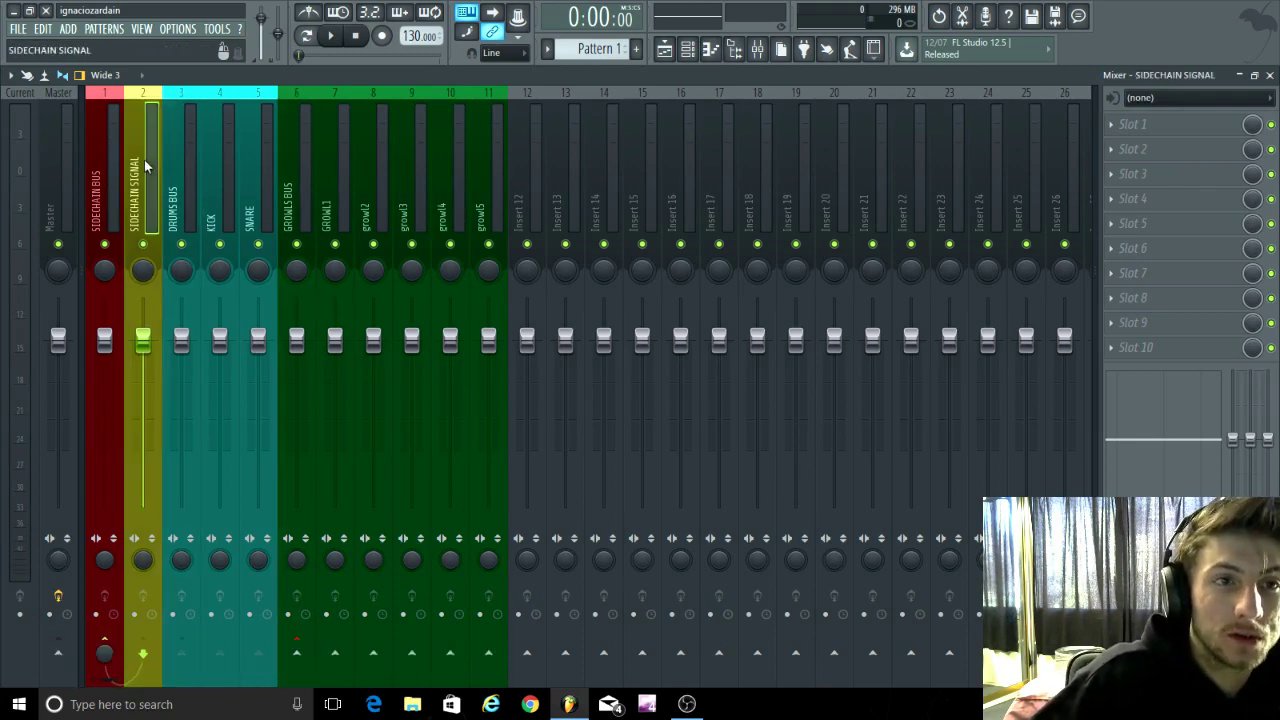
Step: Load Fruity Limiter on SIDECHAIN BUS in COMP mode, sidechained from SIDECHAIN SIGNAL
left_click(101, 171)
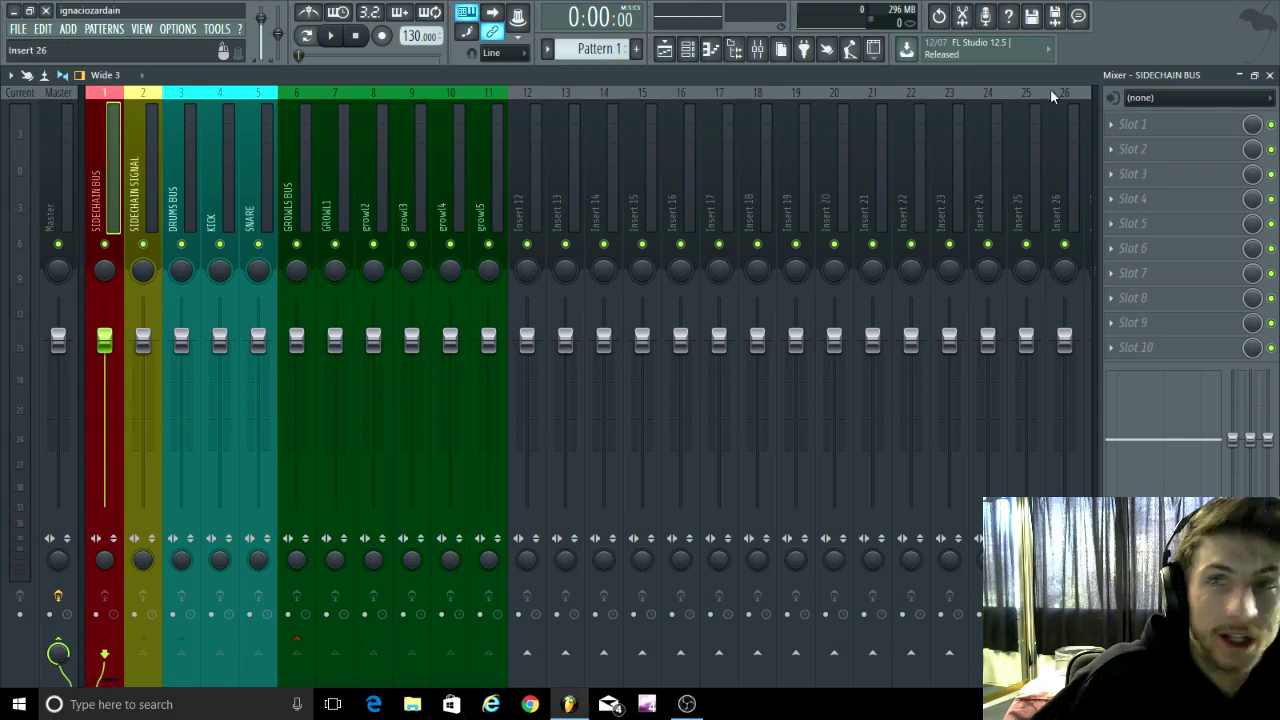
left_click(1115, 323)
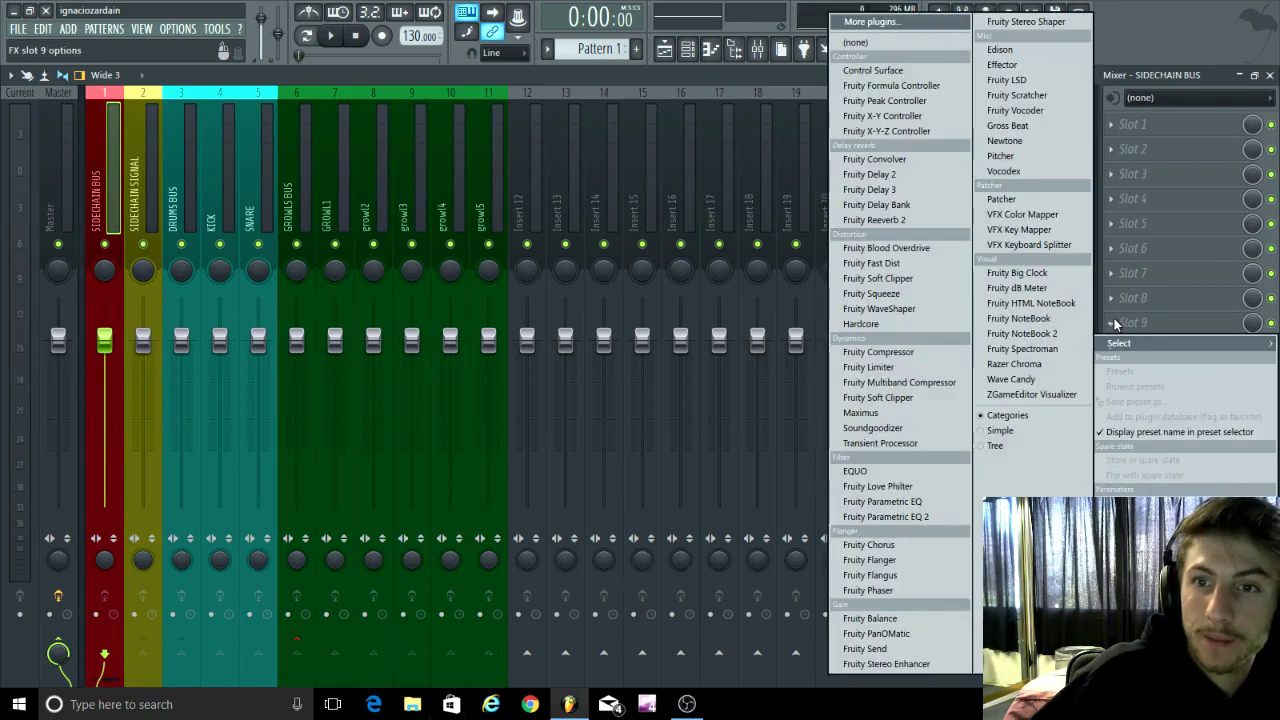
left_click(880, 367)
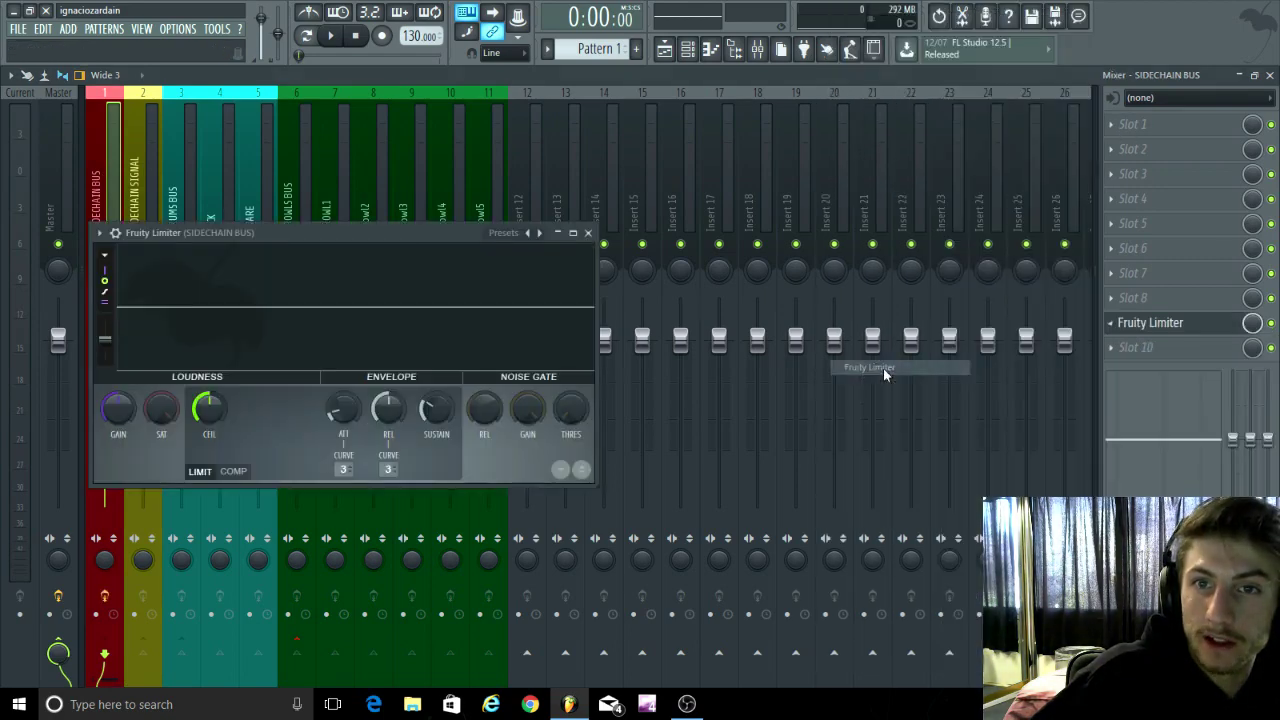
left_click_drag(398, 233, 768, 150)
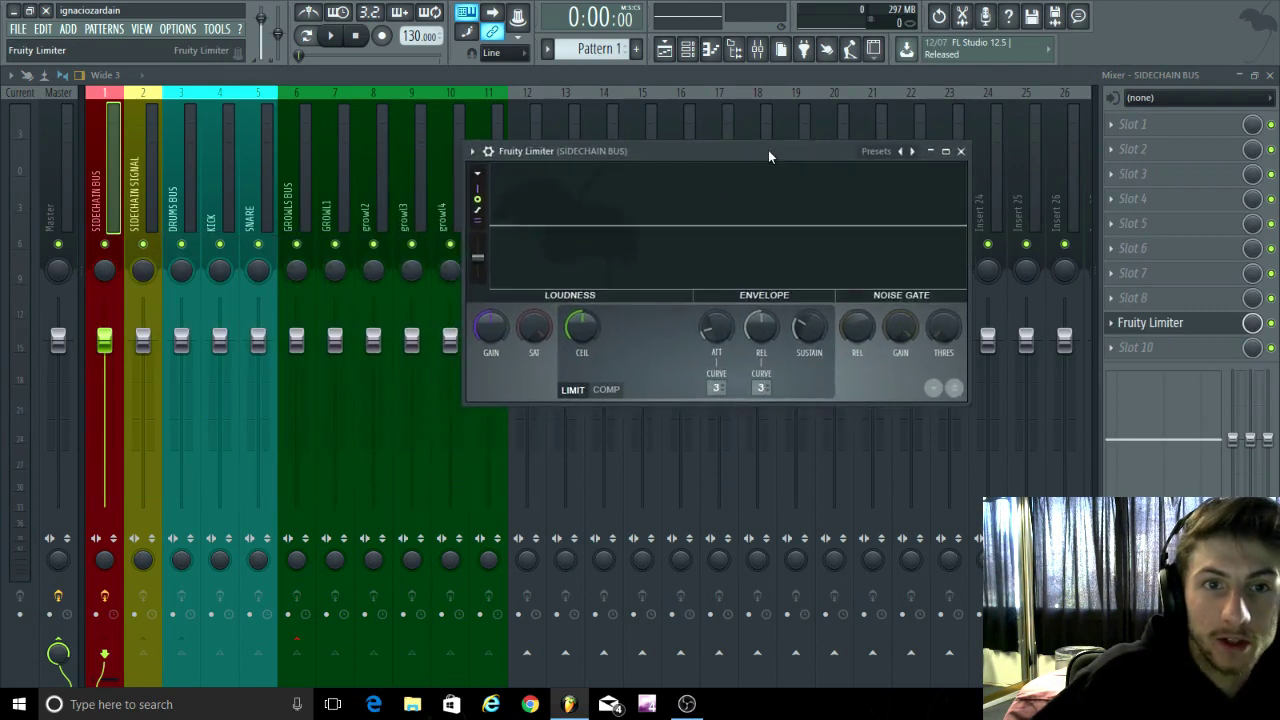
left_click(607, 390)
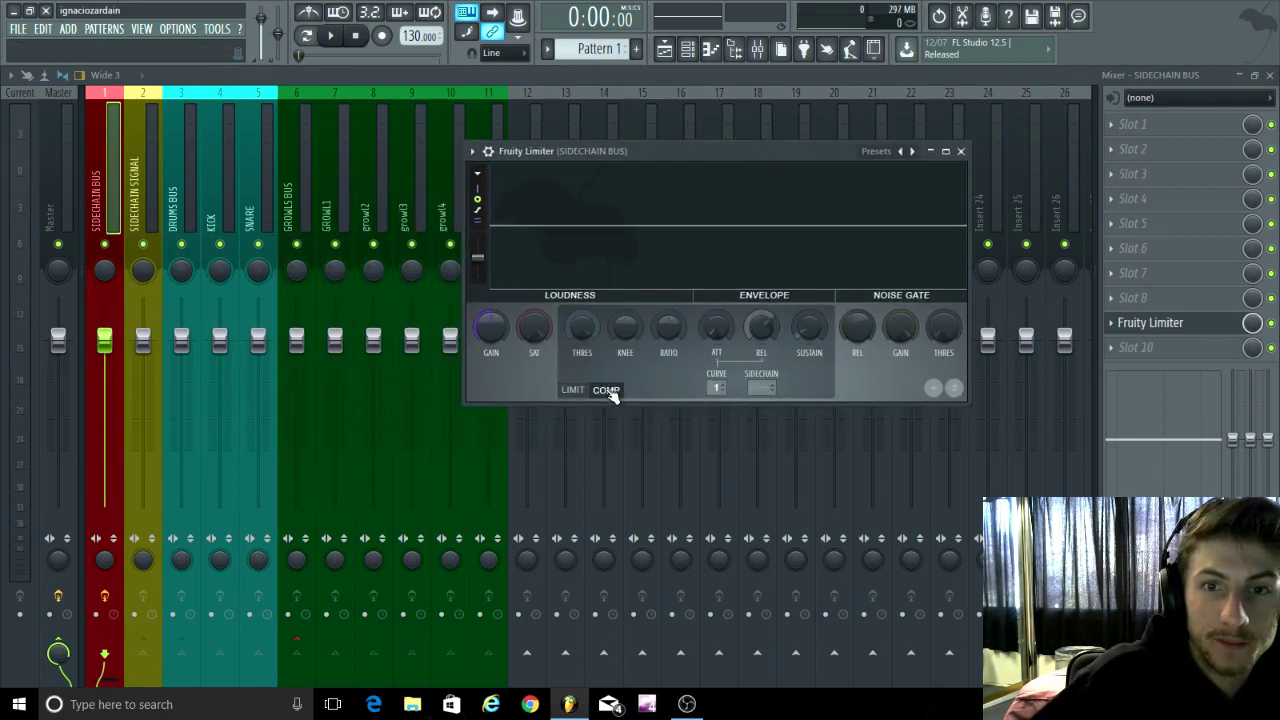
left_click(764, 386)
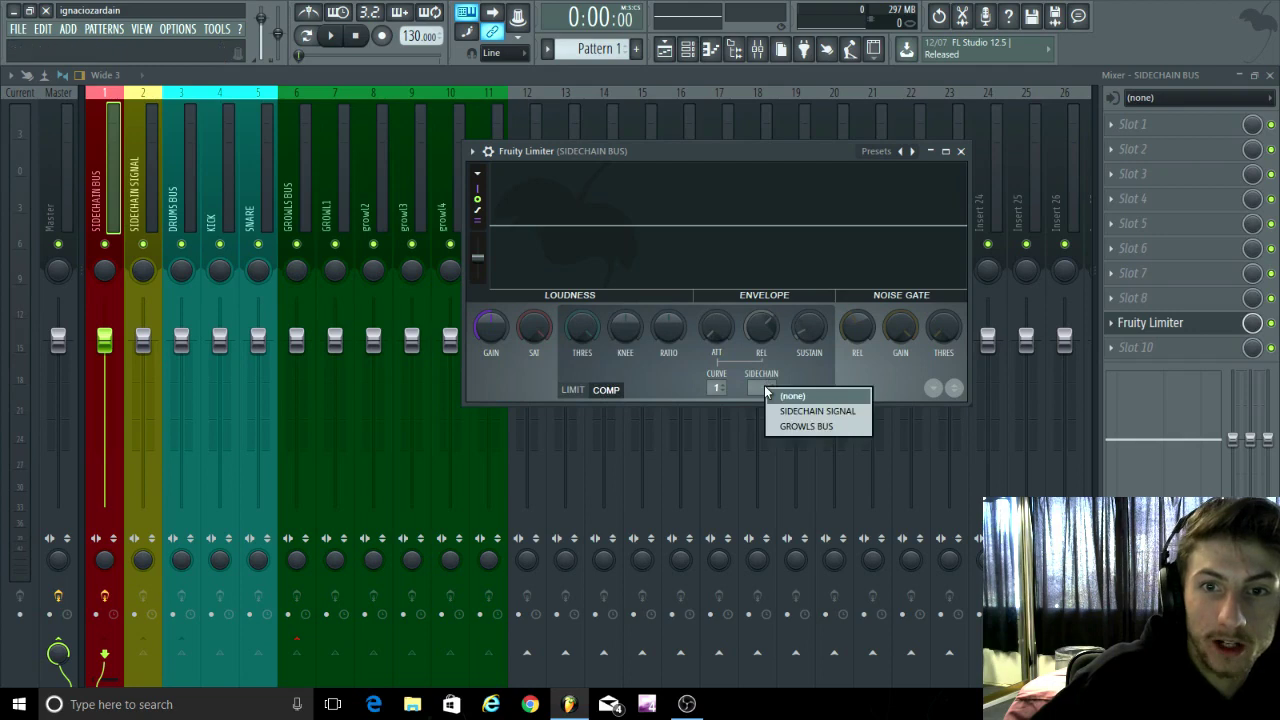
left_click(825, 410)
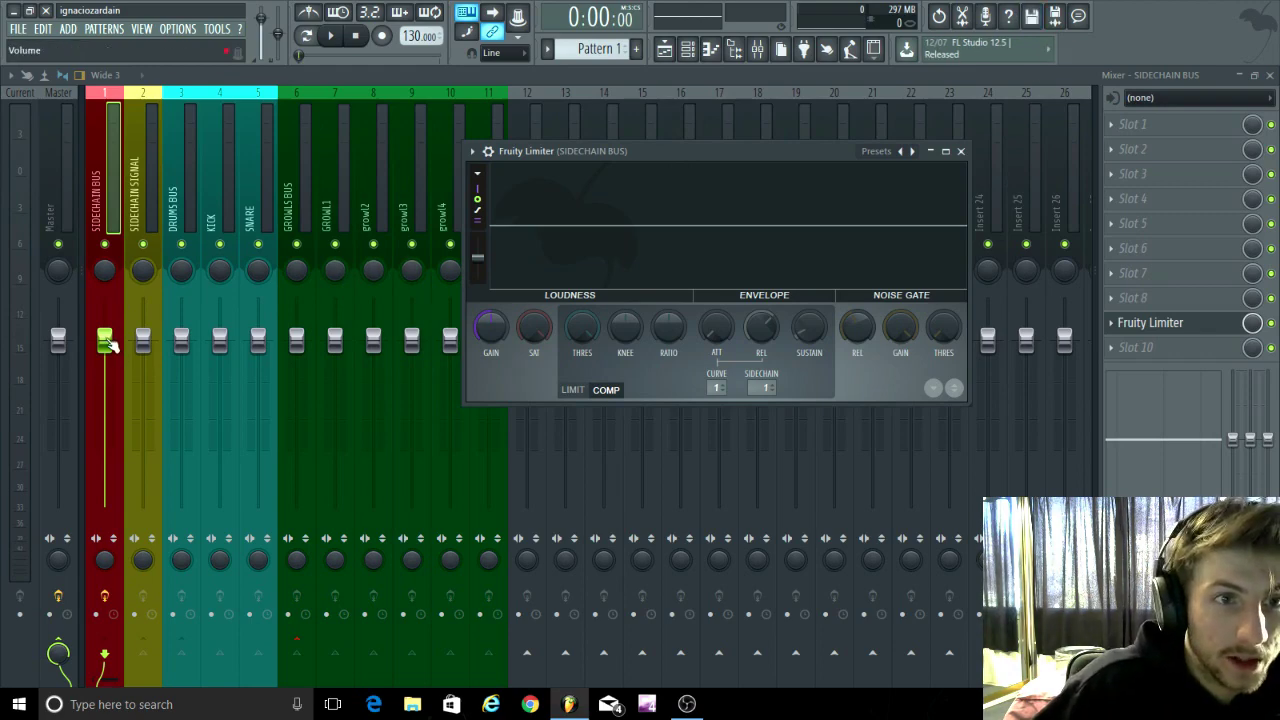
Step: Pull the DRUMS BUS, KICK, SNARE and GROWLS BUS faders down slightly, GROWLS BUS to -2.0 dB
left_click(182, 344)
left_click_drag(182, 344, 185, 356)
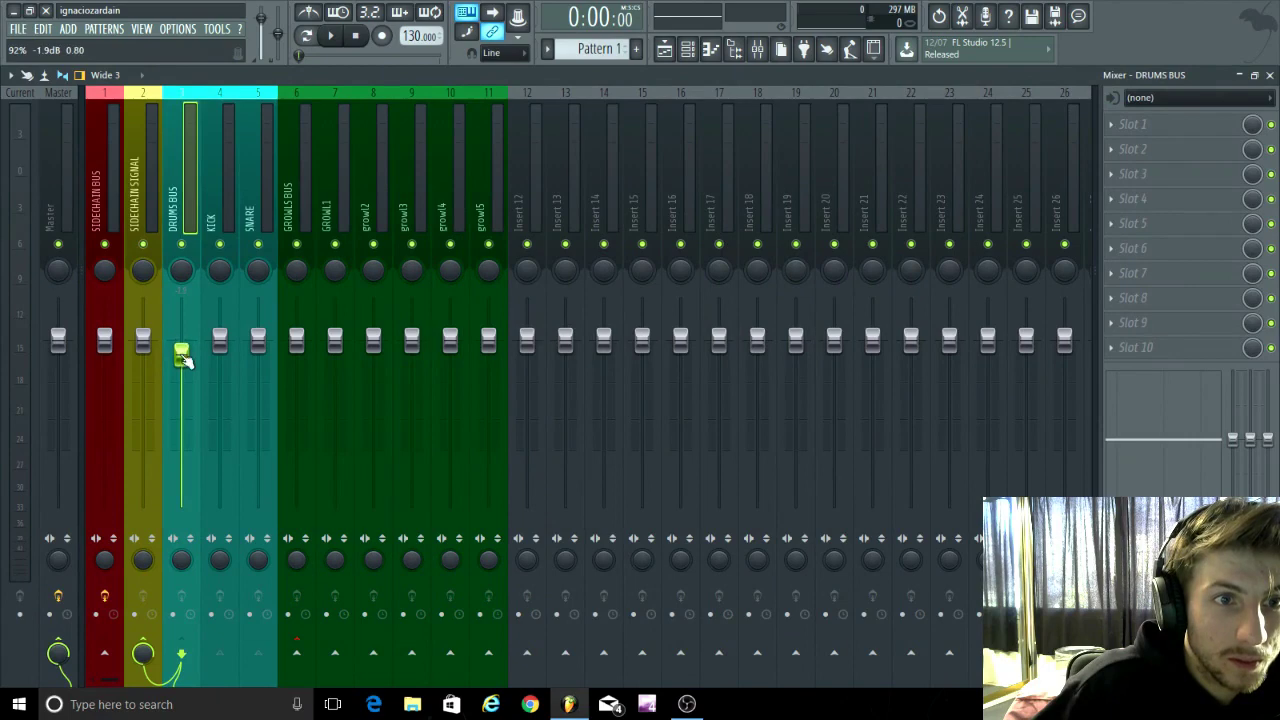
left_click(220, 344)
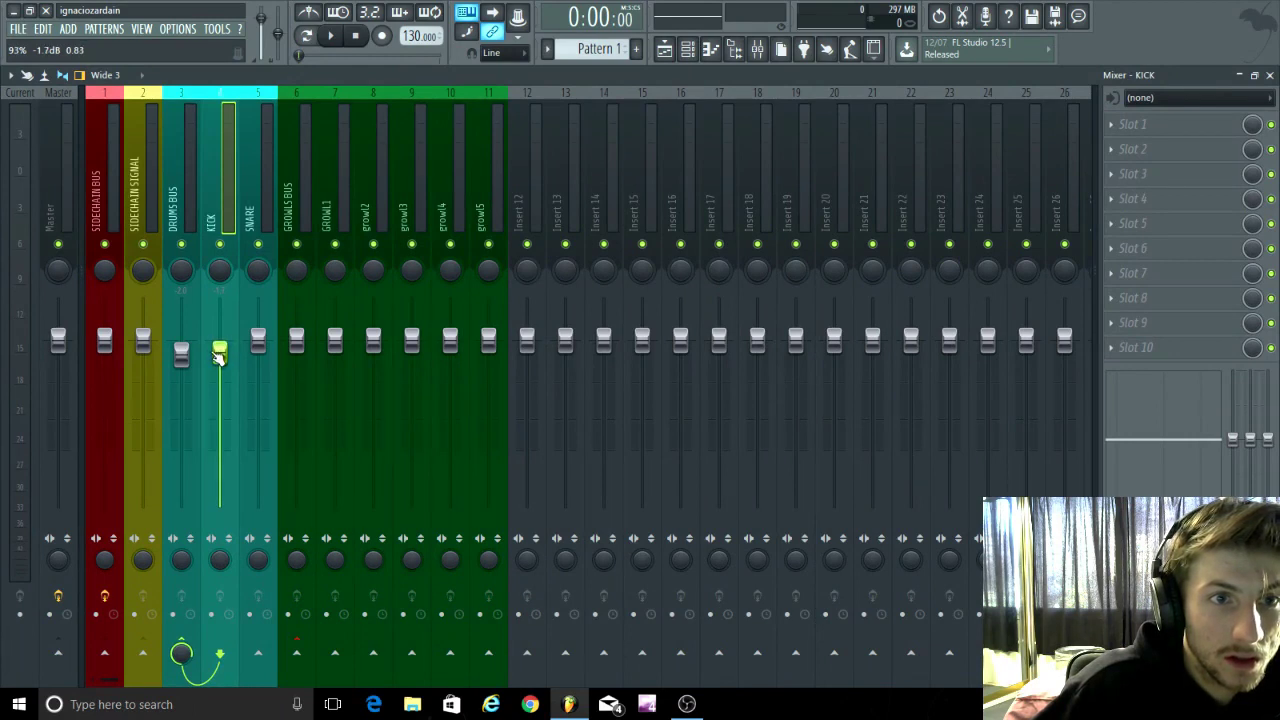
left_click_drag(258, 341, 266, 354)
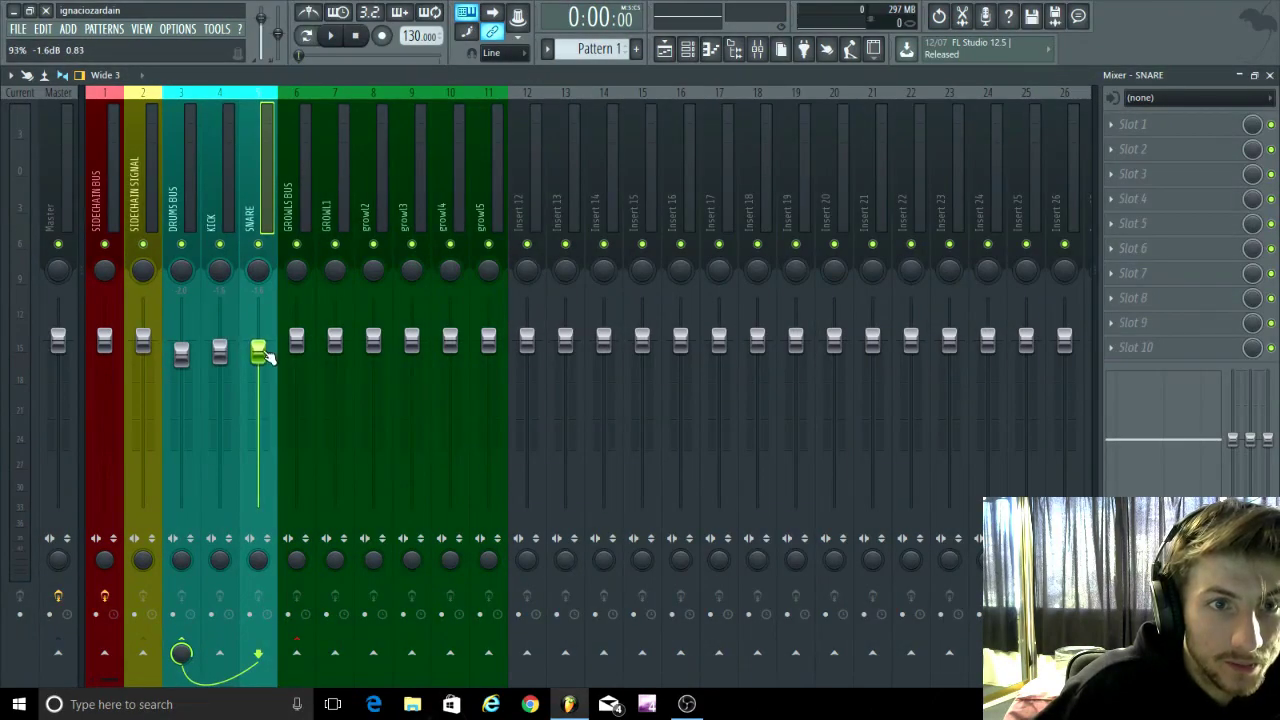
left_click(320, 250)
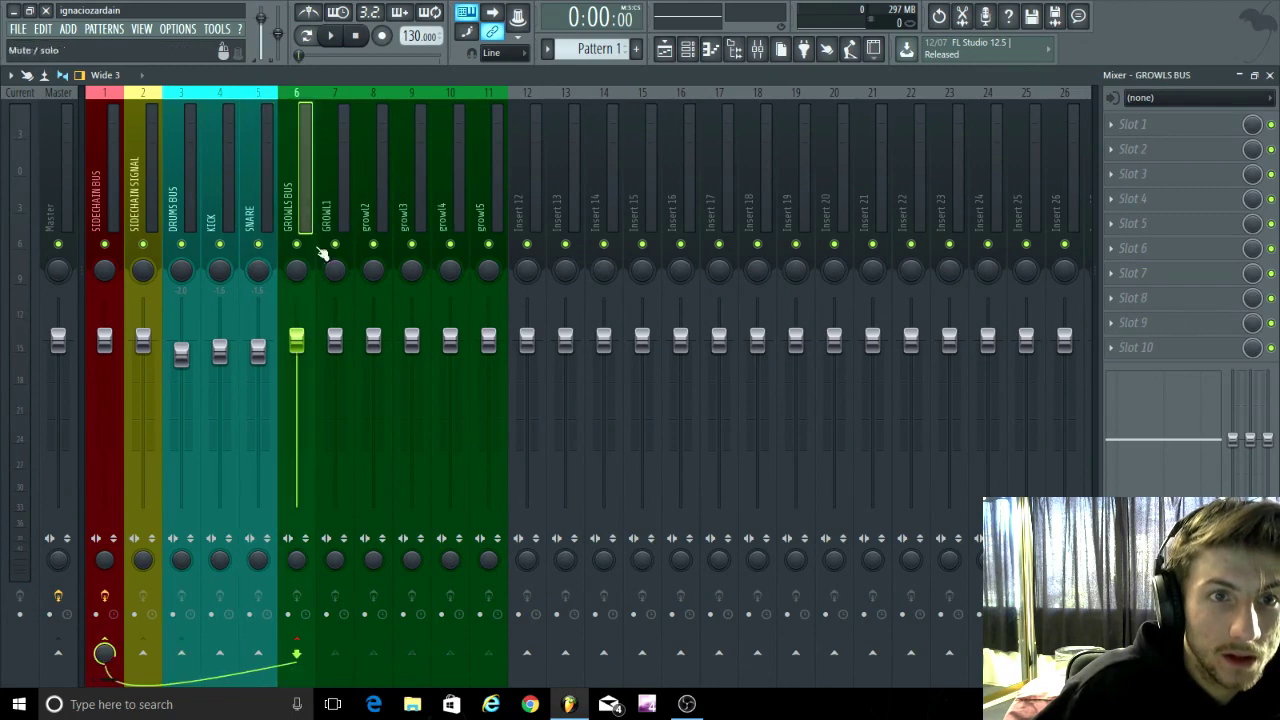
left_click_drag(296, 341, 488, 348)
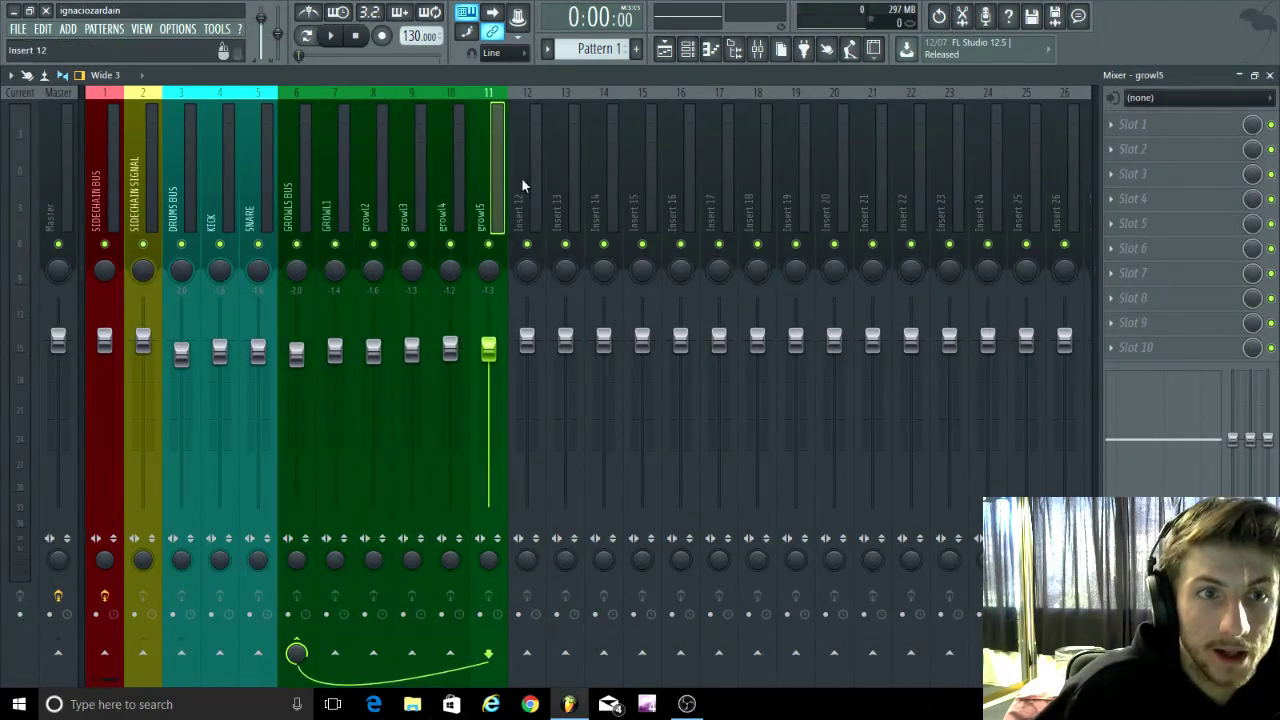
Step: Close the mixer, sampler and limiter windows, then bring the Mixer back up
left_click(1269, 75)
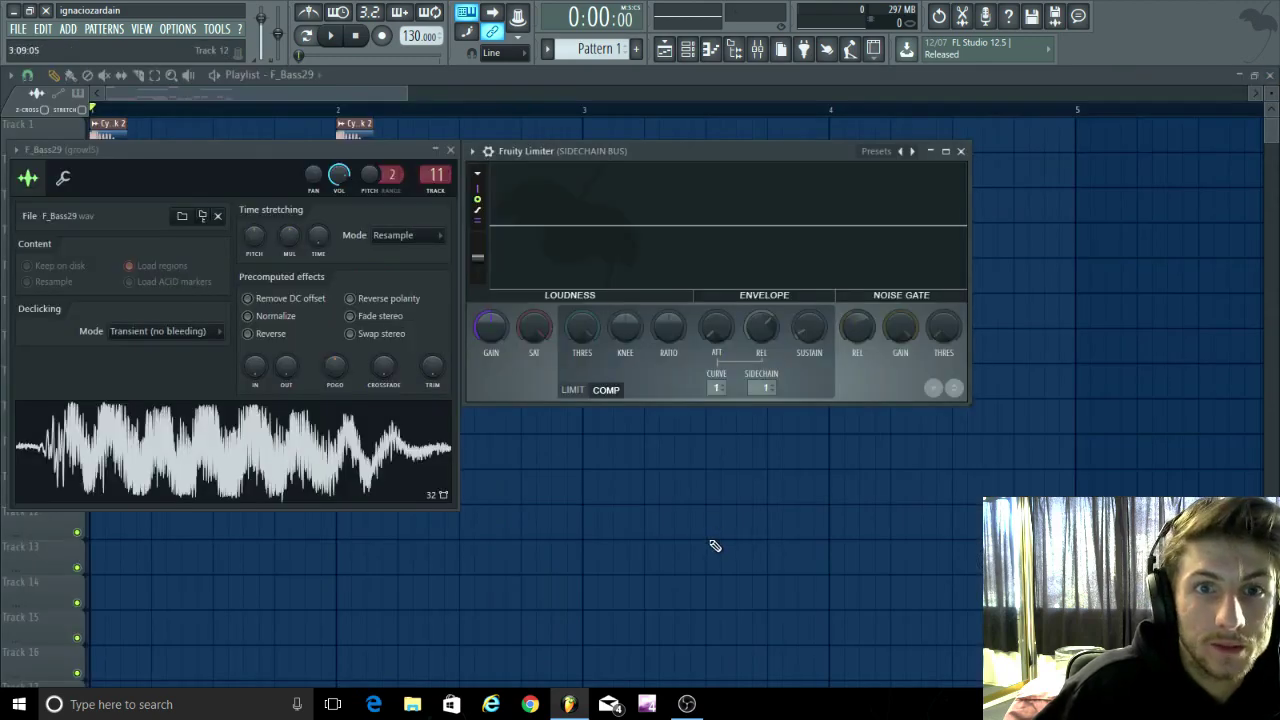
key("F12")
scroll(600, 320, "down", 3)
scroll(111, 349, "up", 5)
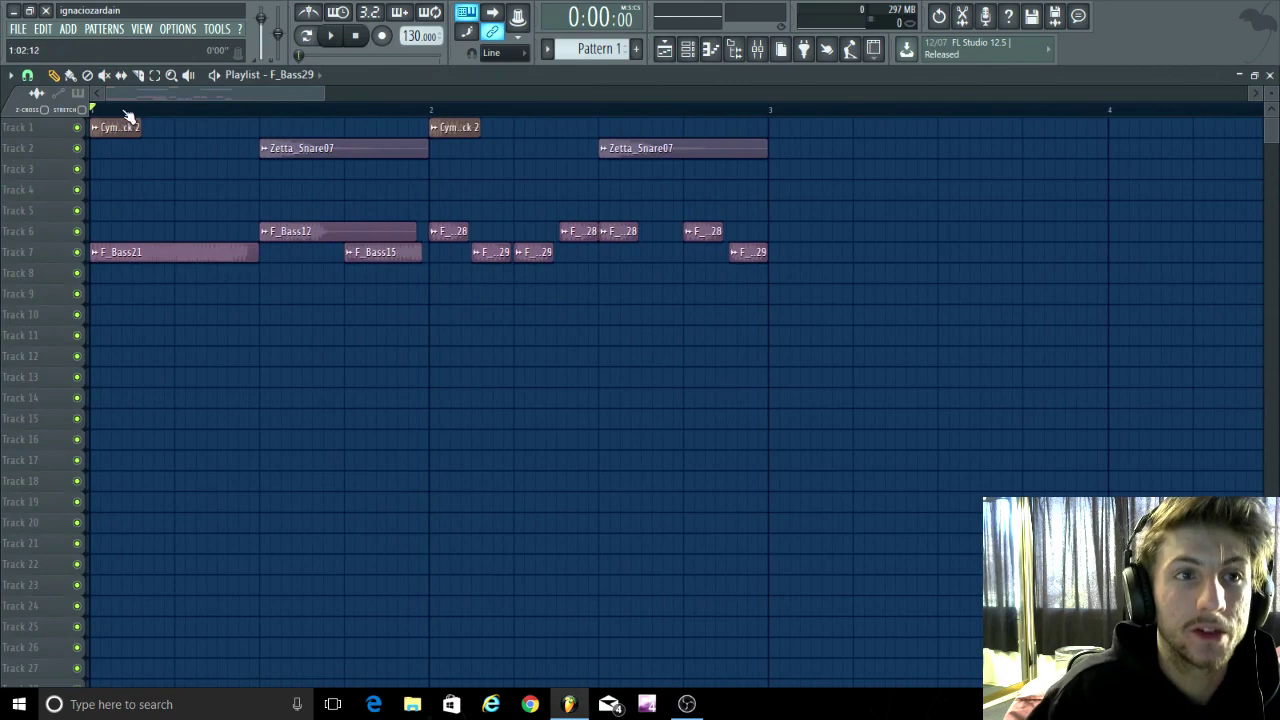
left_click(772, 47)
Step: With the song playing, lower the SIDECHAIN BUS limiter's threshold and raise its ratio
key("space")
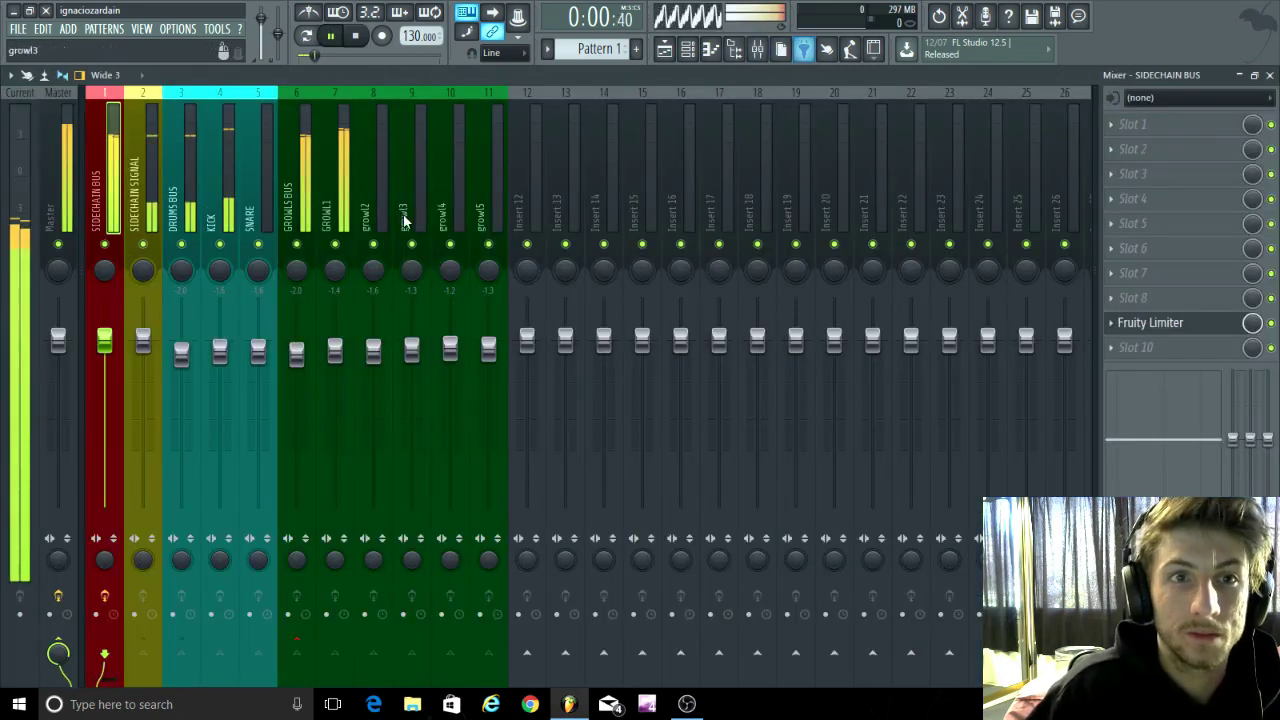
left_click(1190, 323)
key("space")
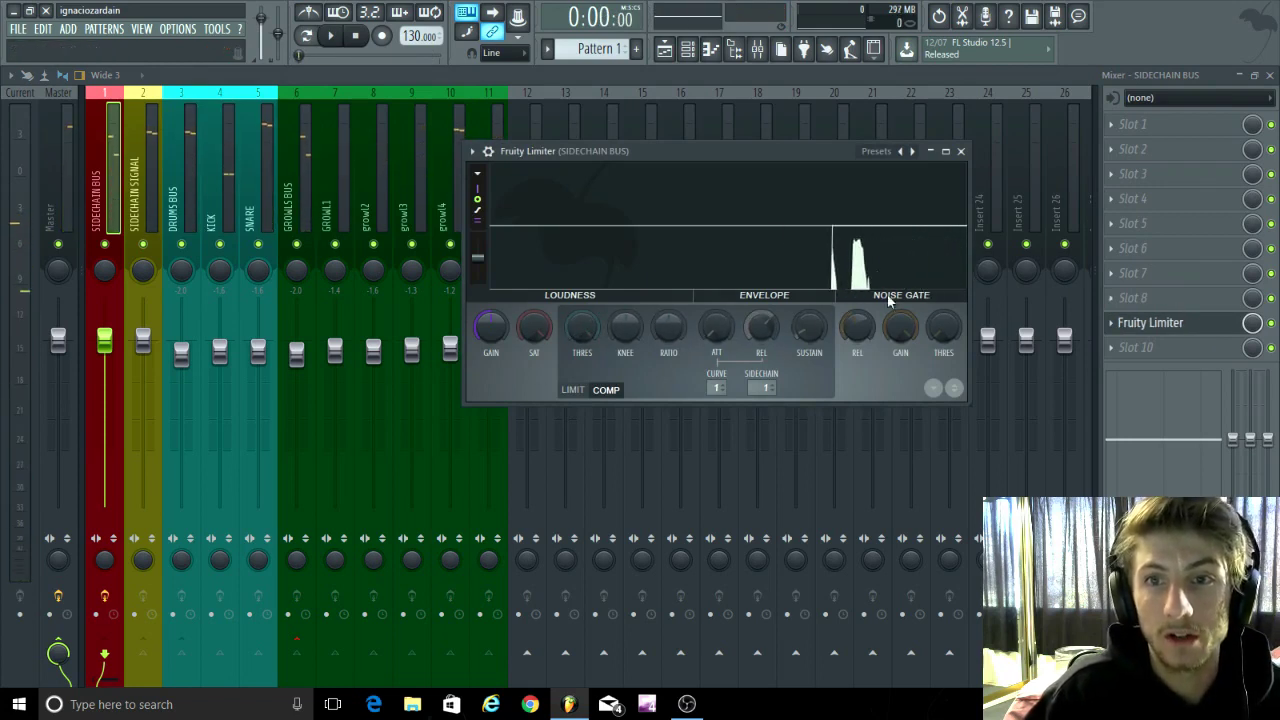
key("space")
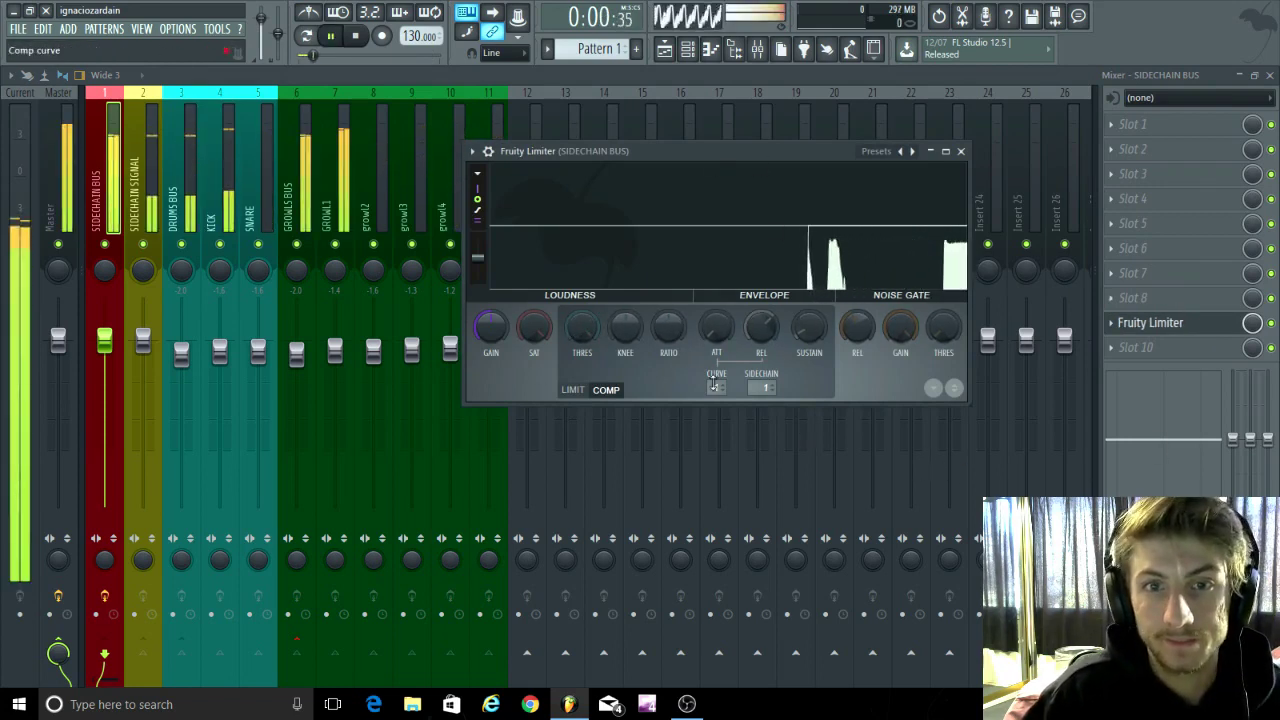
left_click_drag(582, 326, 582, 360)
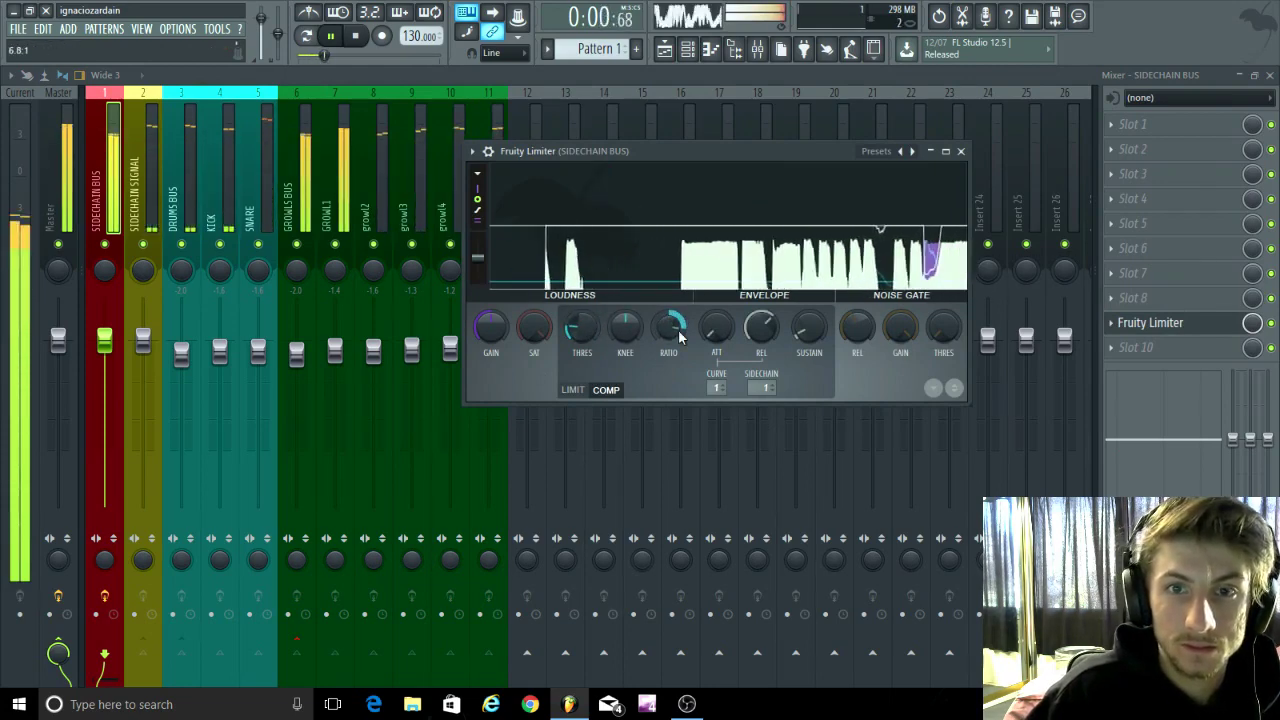
left_click_drag(718, 322, 713, 355)
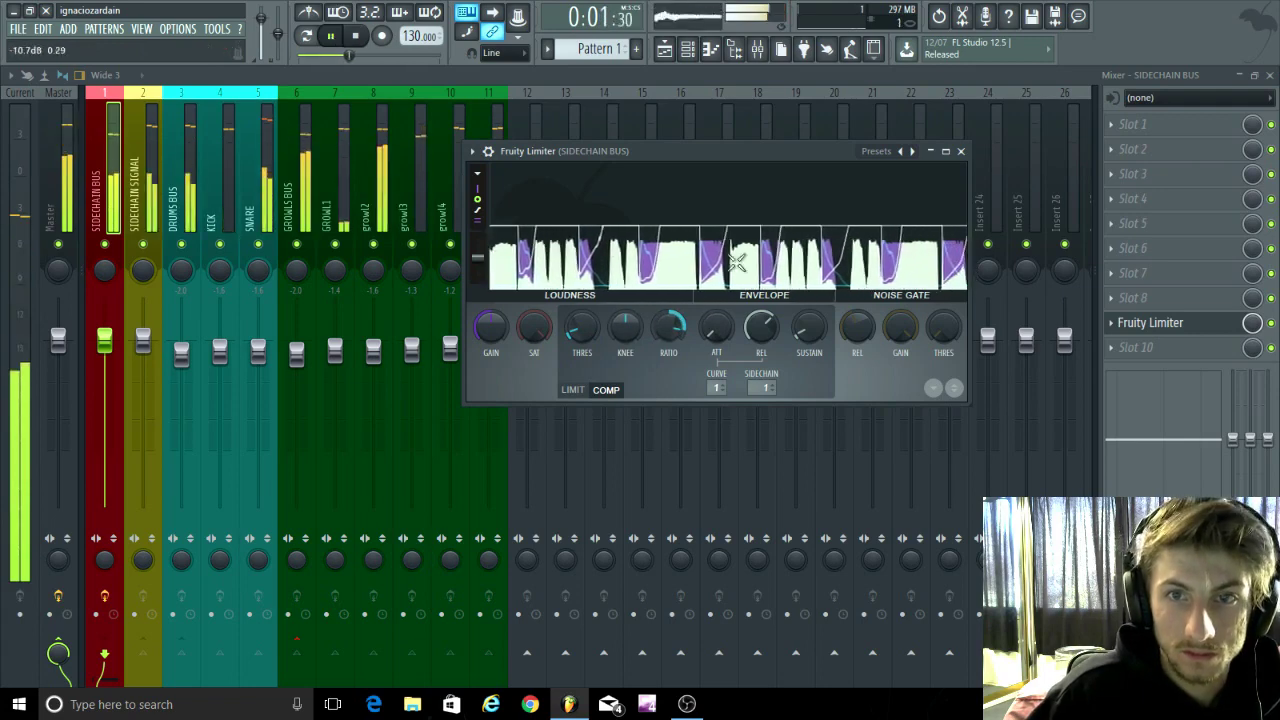
left_click(331, 36)
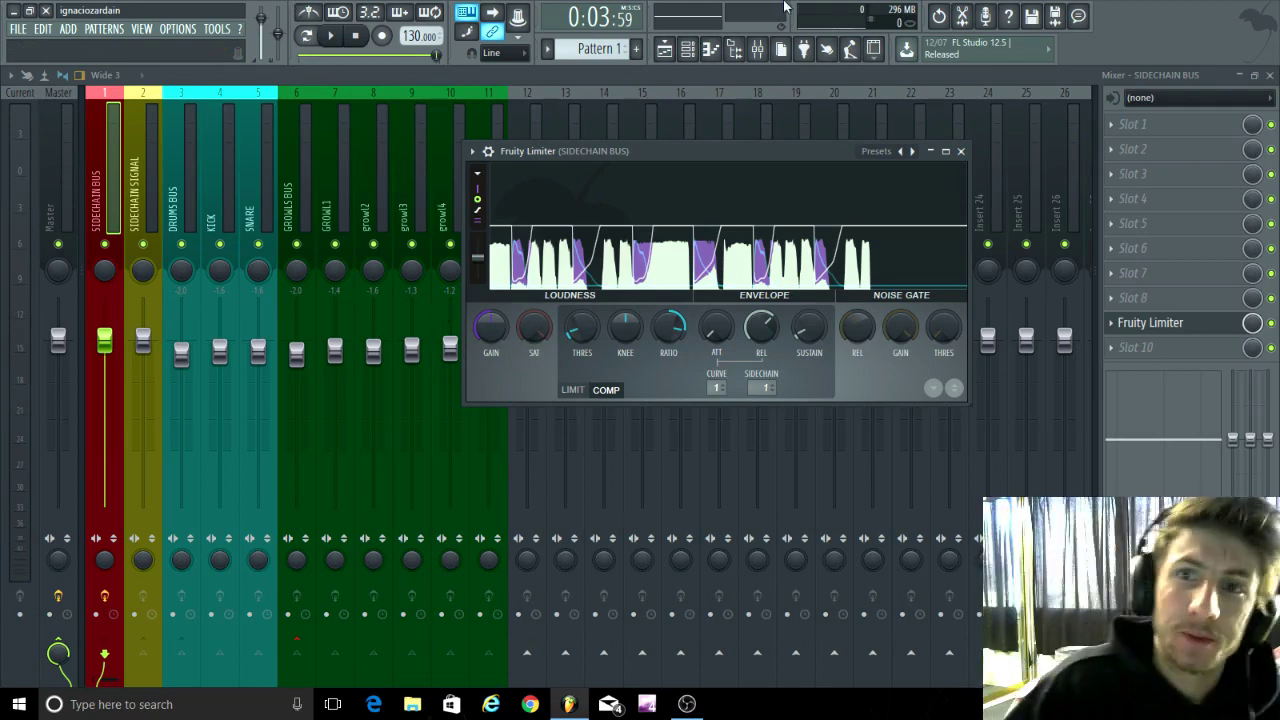
Step: Collapse the SIDECHAIN BUS Fruity Limiter window to its caption bar
left_click(931, 152)
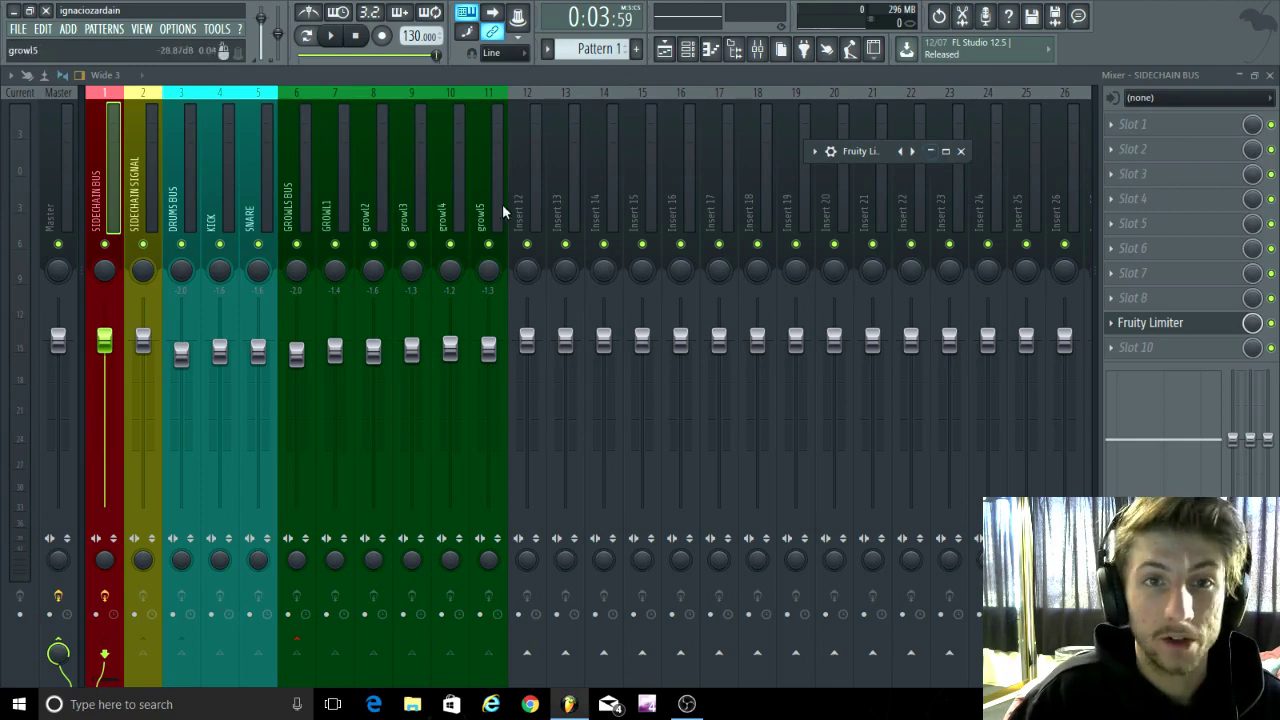
Step: Rename insert 12 to 'KEYS BUS' and colour it dark blue
left_click(532, 179)
right_click(532, 177)
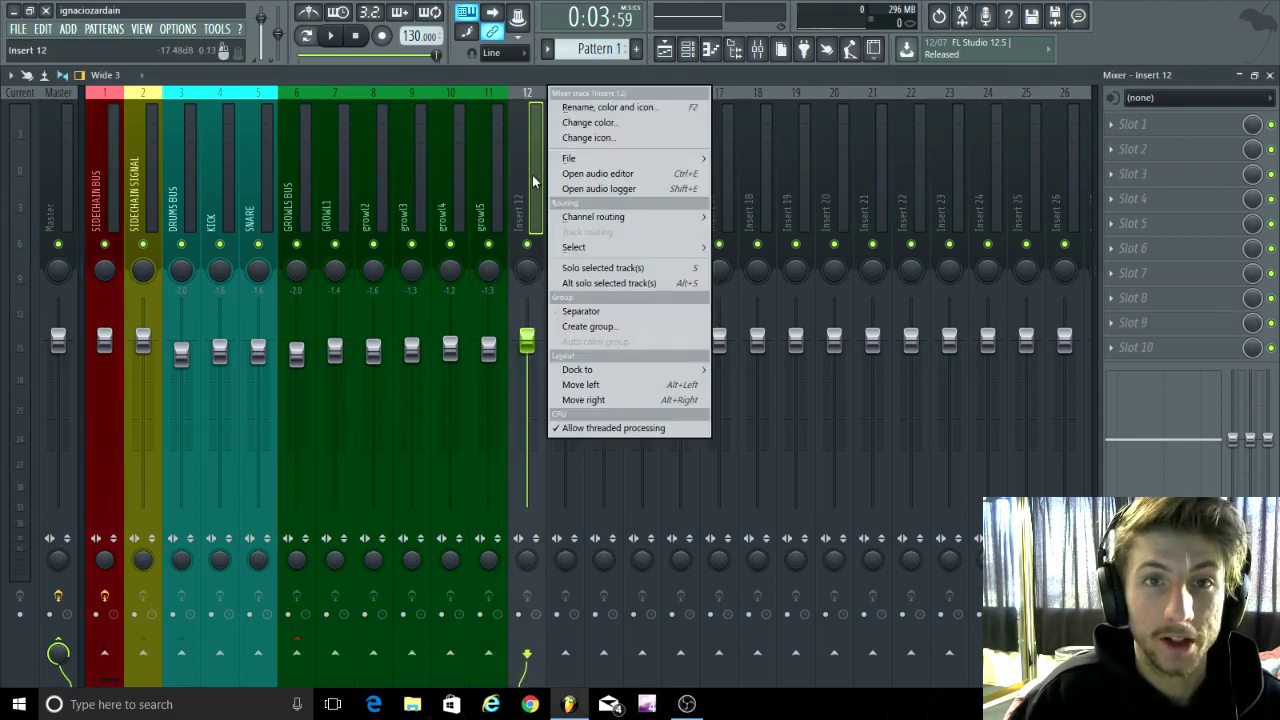
left_click(579, 109)
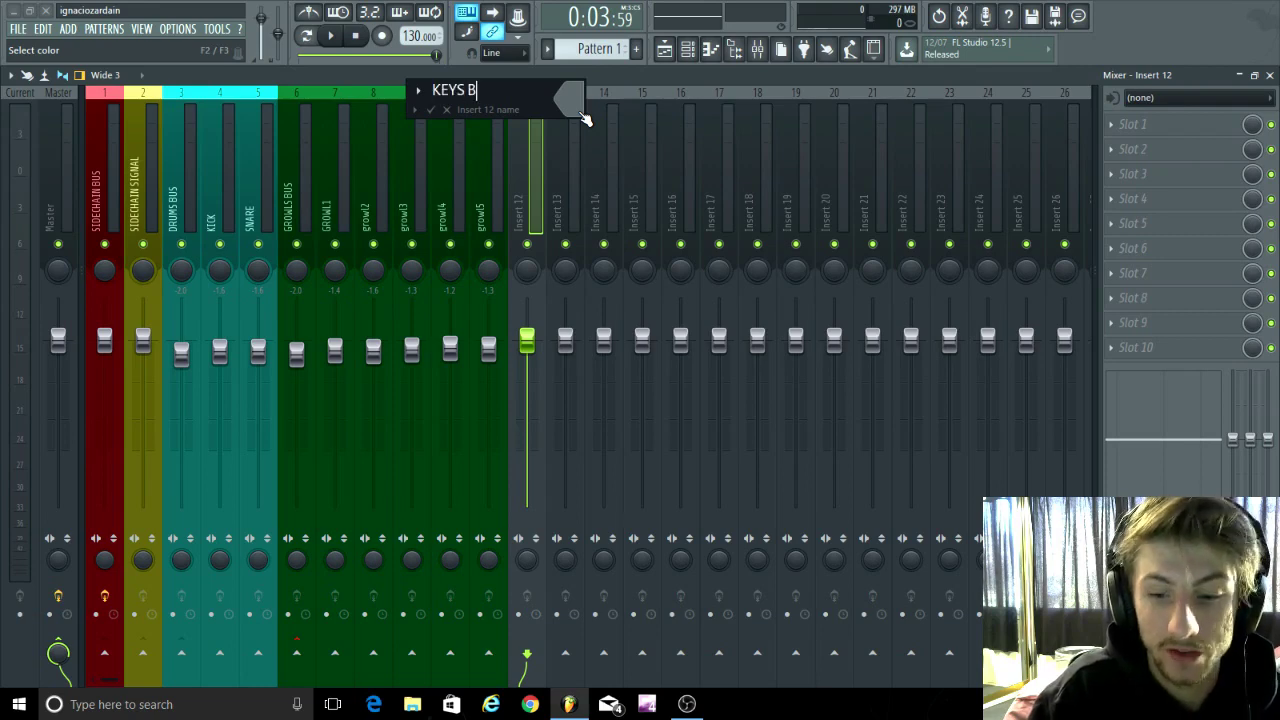
type("KEYS BUS")
left_click(579, 110)
left_click(589, 99)
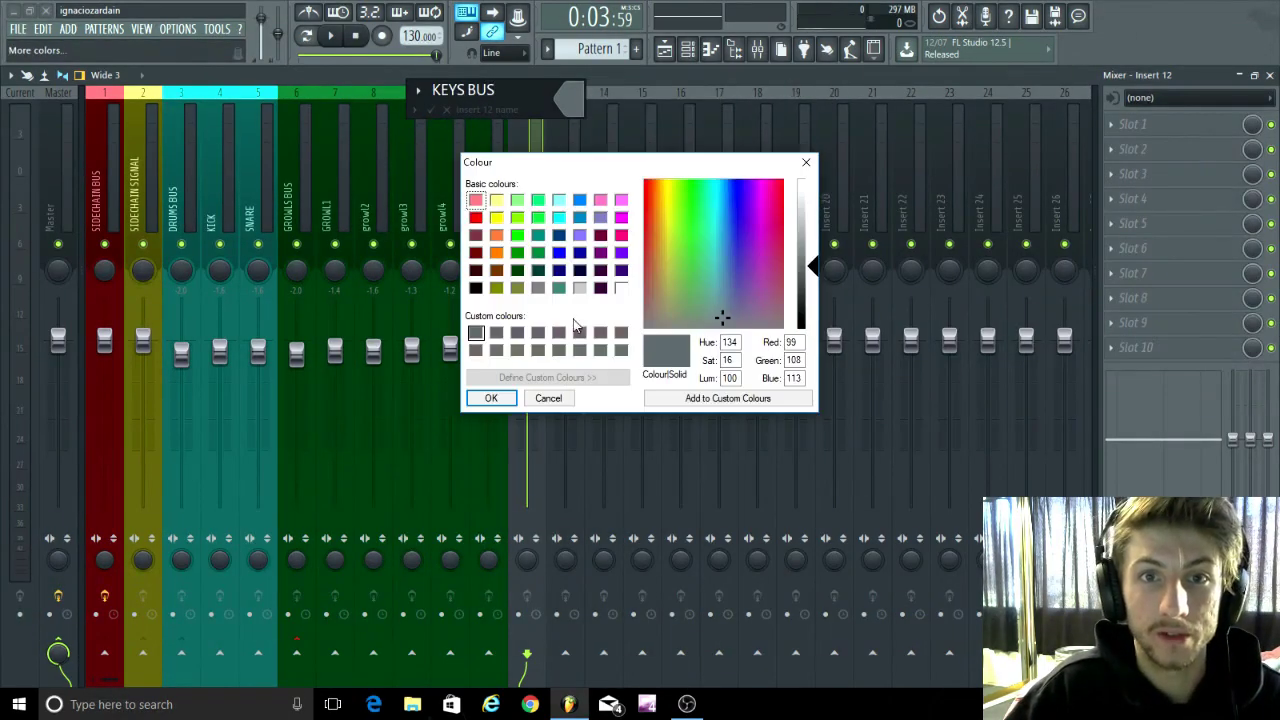
left_click(580, 253)
key("Return")
key("Return")
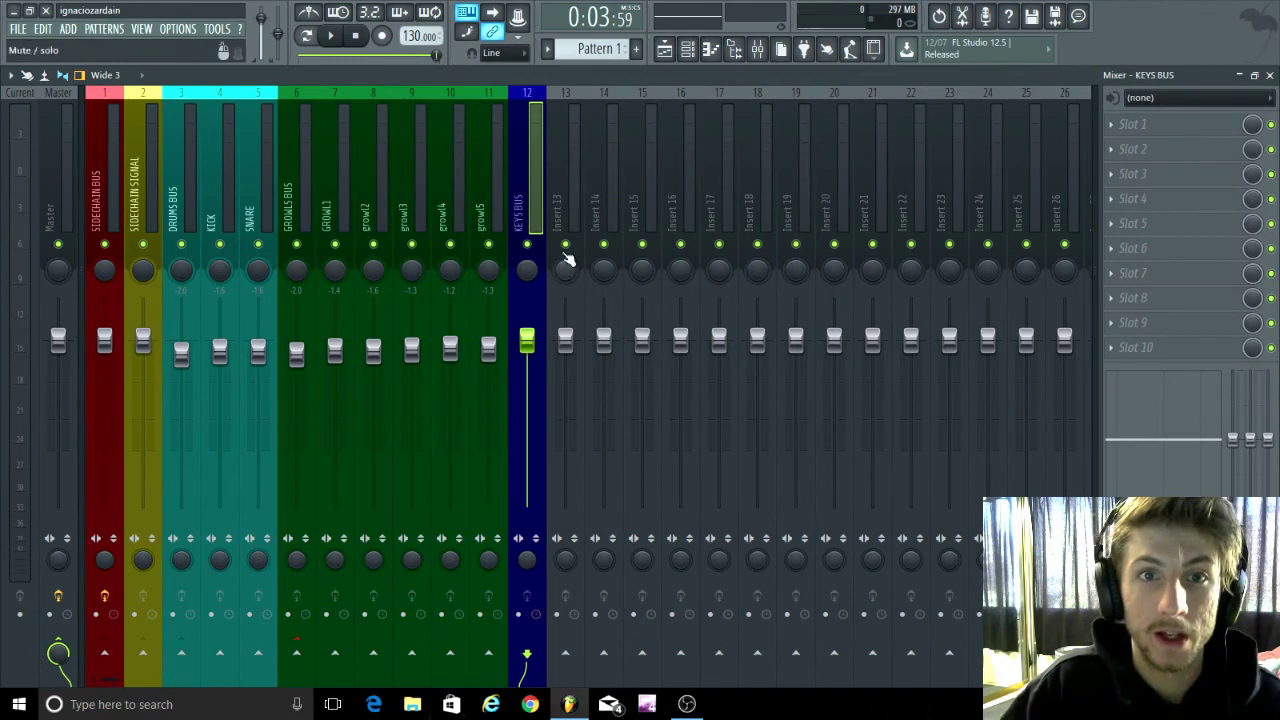
Step: Route KEYS BUS into the SIDECHAIN BUS instead of Master and lower its fader to -0.9 dB
left_click(58, 655)
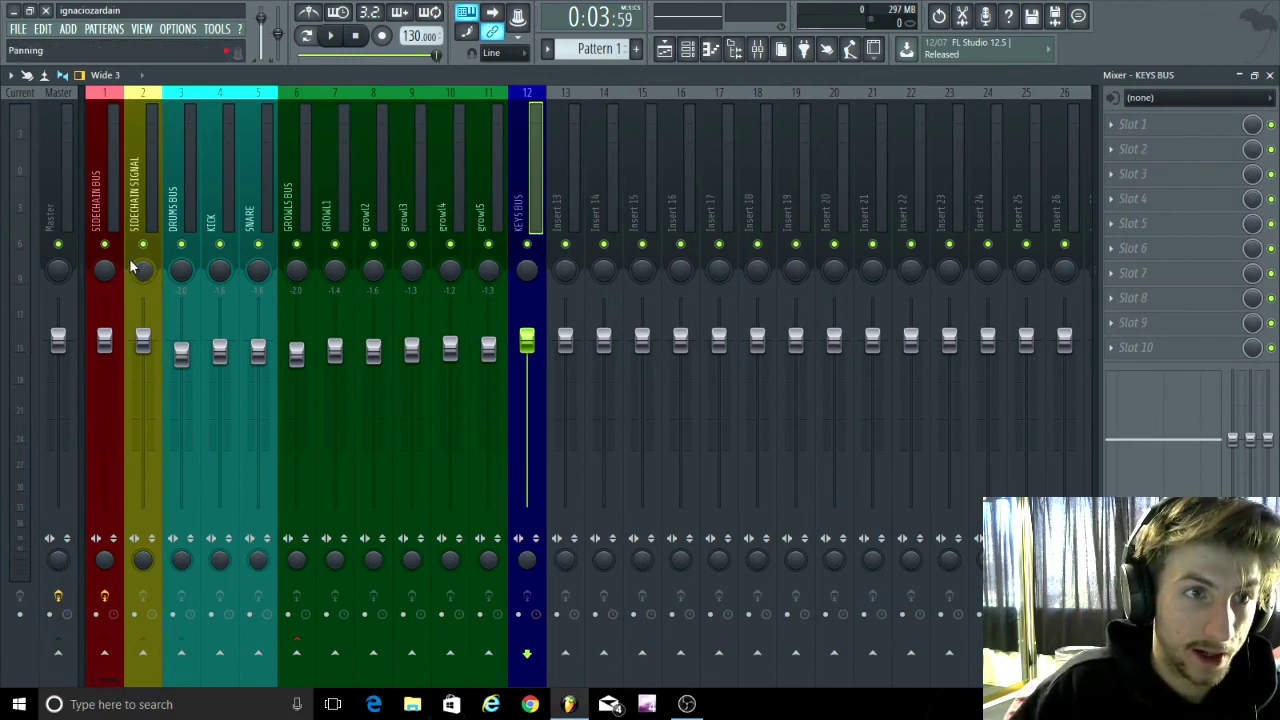
left_click(104, 653)
left_click_drag(540, 343, 540, 349)
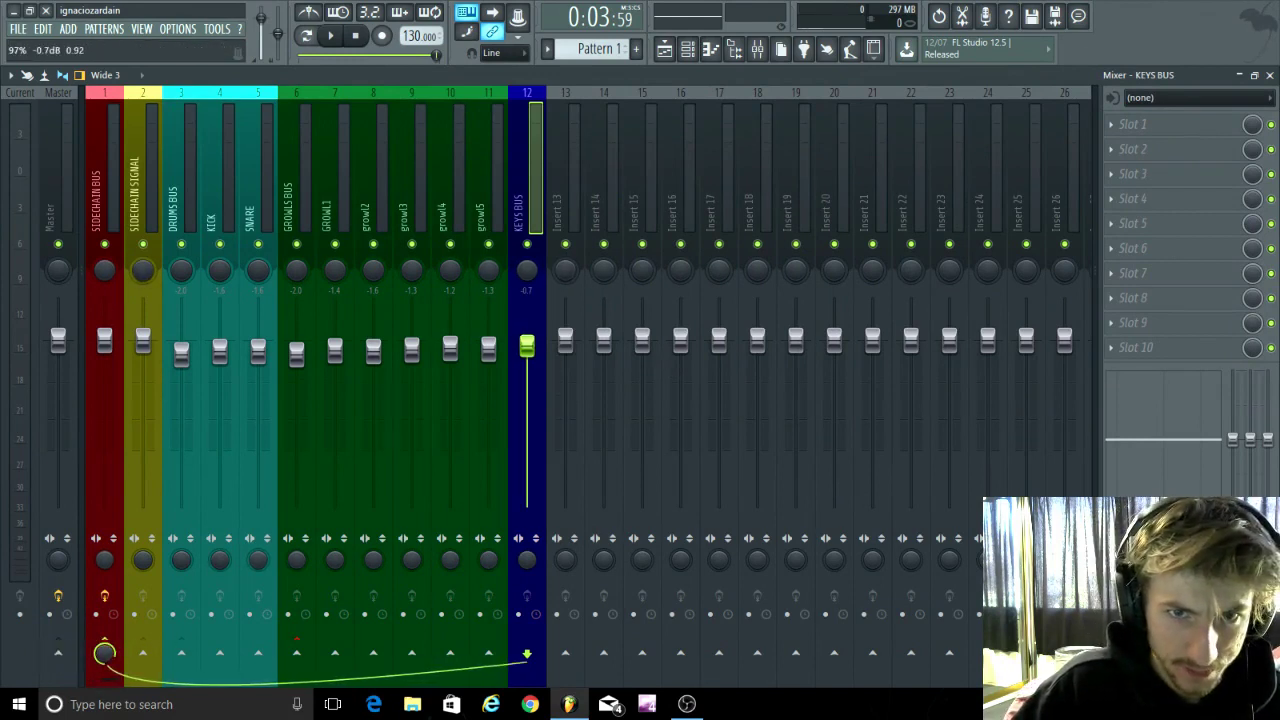
Step: Select inserts 13 through 17 one after another to review them
left_click(562, 195)
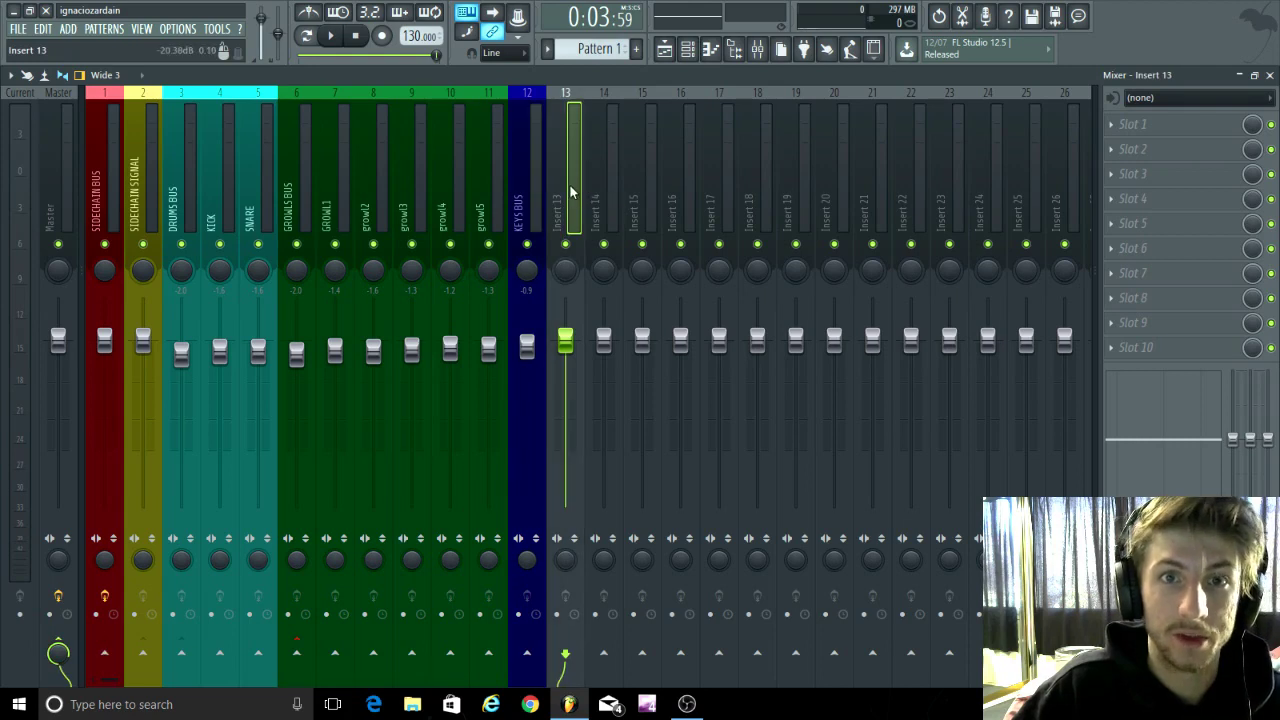
left_click(609, 179)
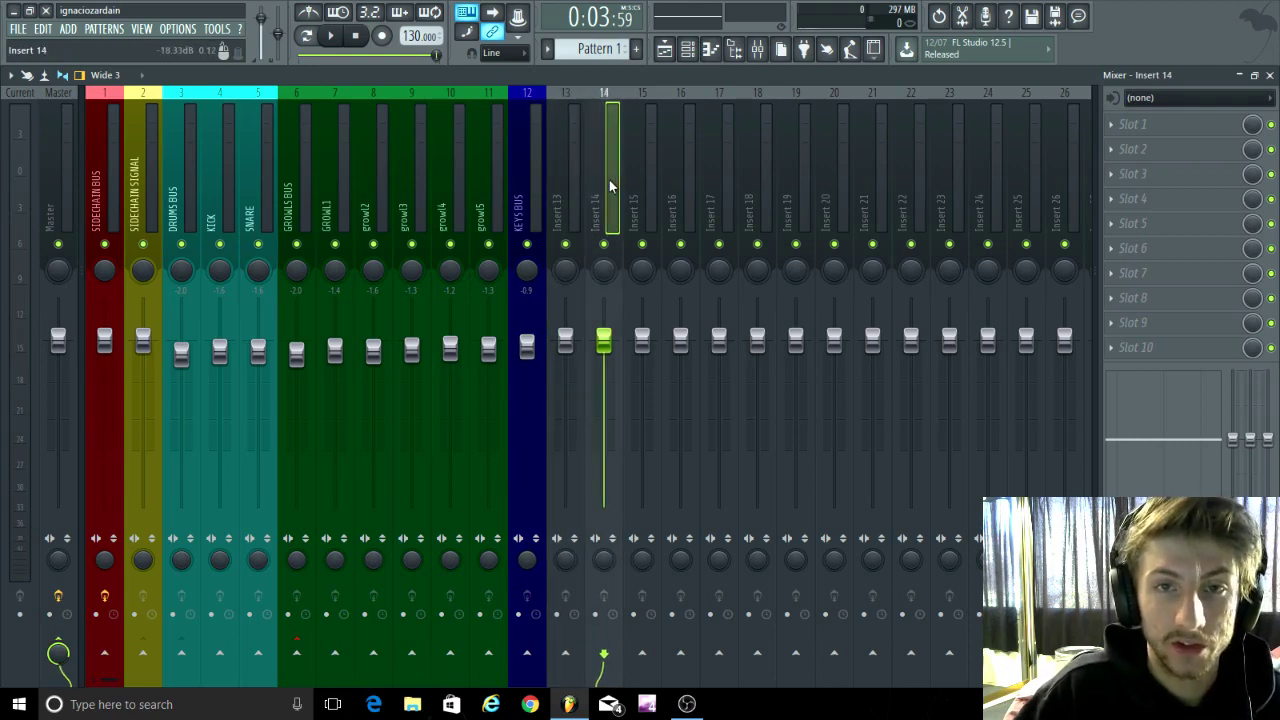
left_click(637, 182)
left_click(688, 195)
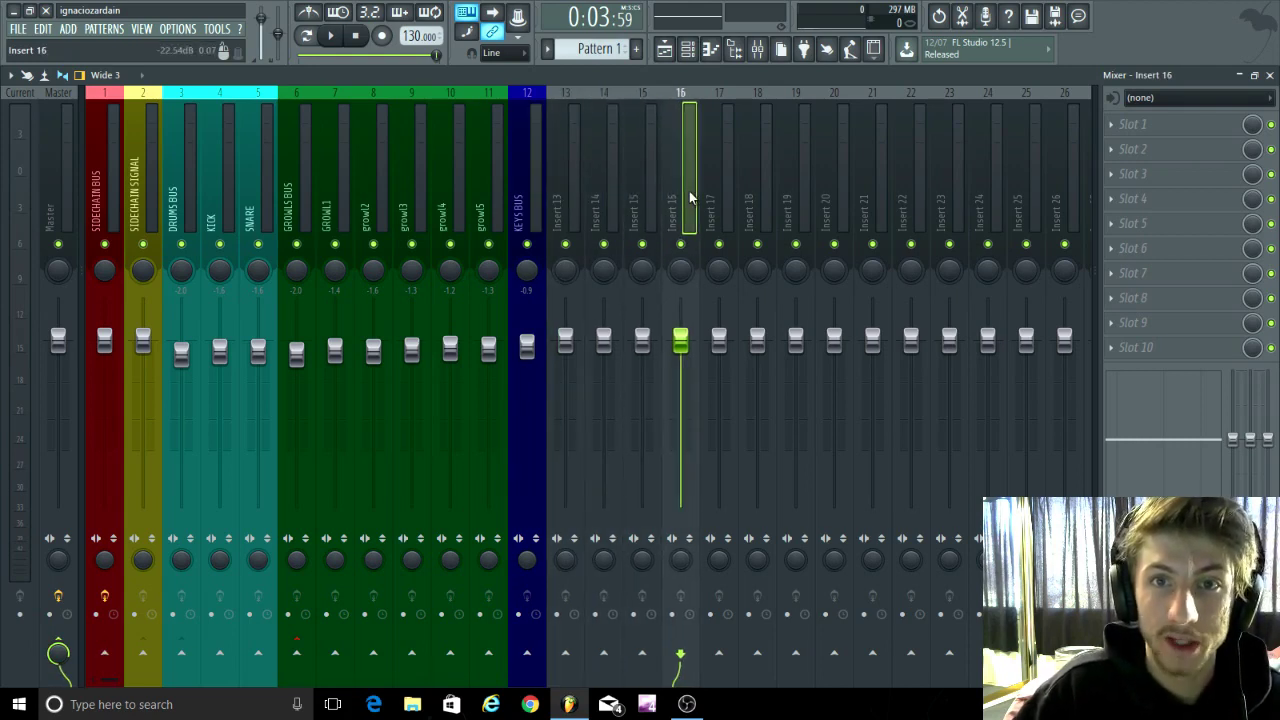
left_click(717, 197)
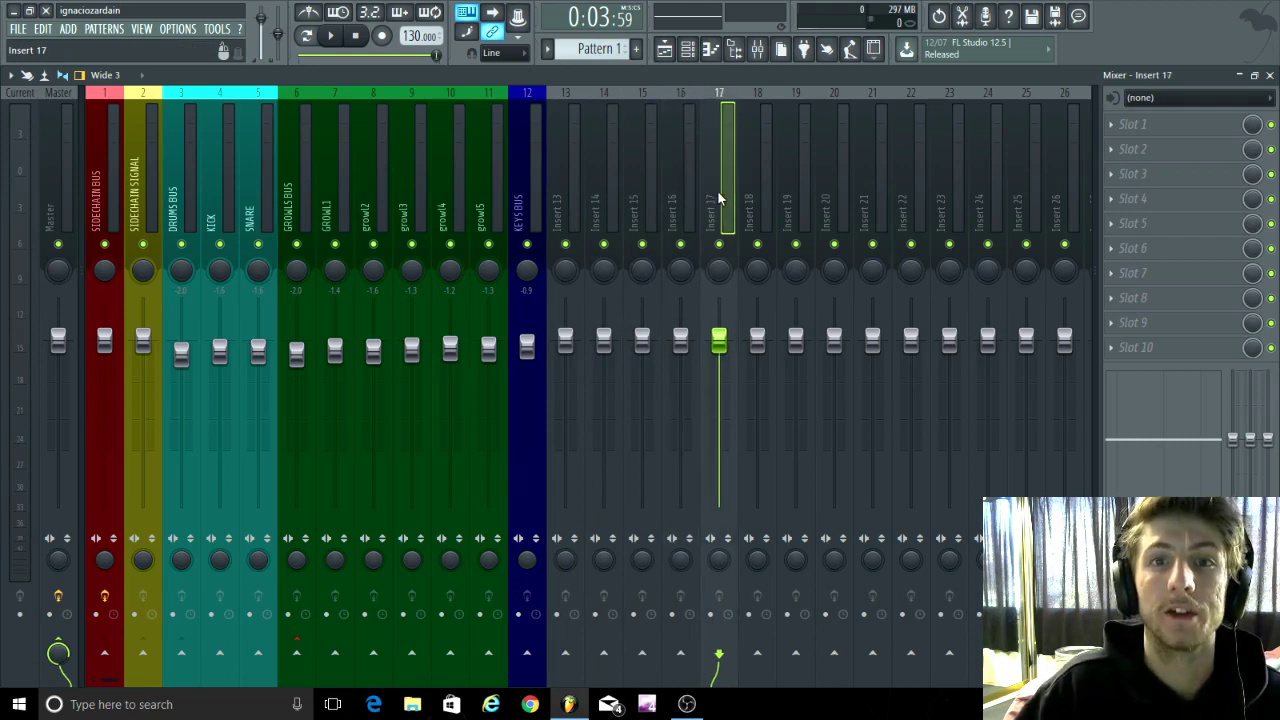
Step: Send insert 13 into KEYS BUS instead of Master, then select the SIDECHAIN BUS
left_click(560, 195)
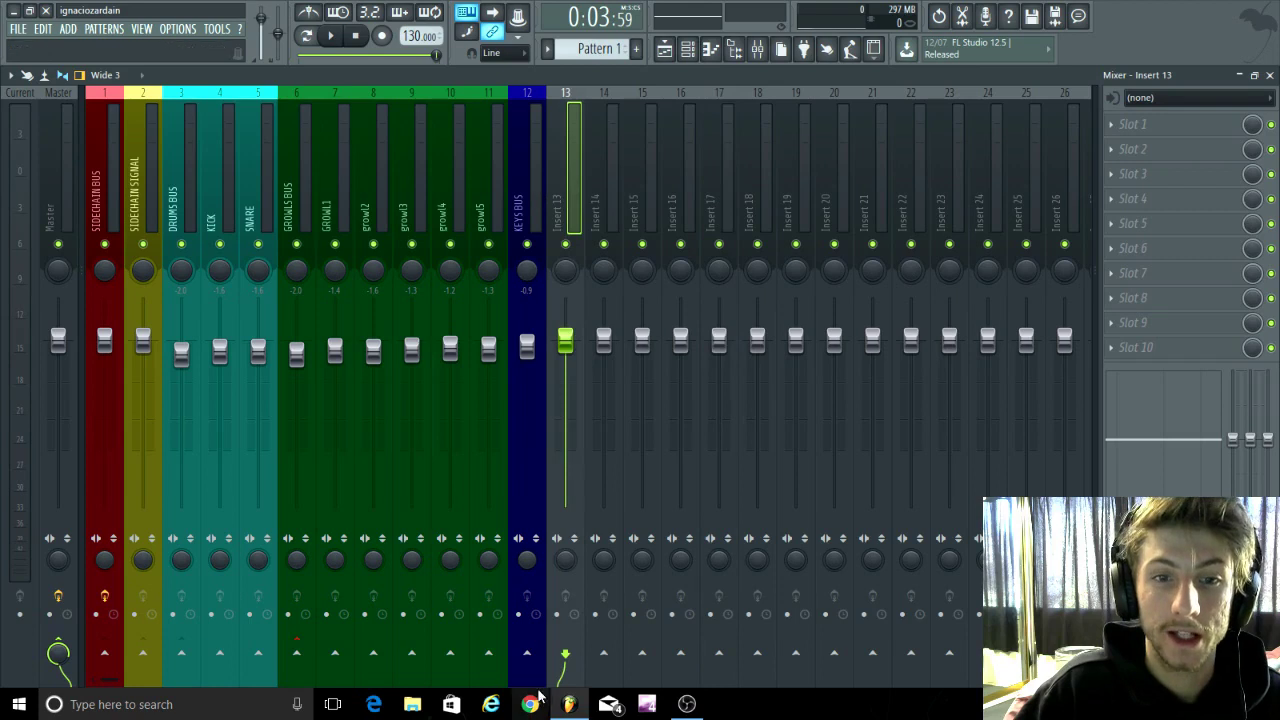
left_click(527, 652)
left_click(58, 652)
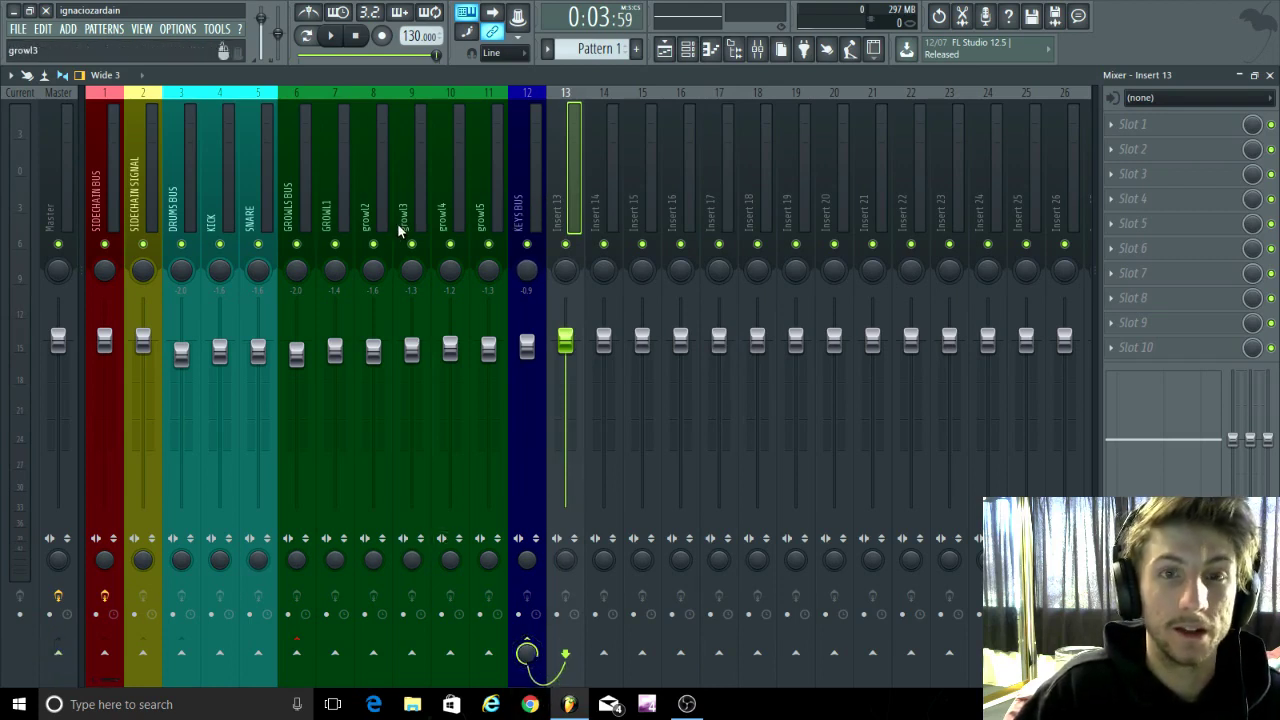
left_click(108, 195)
Step: Open and expand the SIDECHAIN BUS Fruity Limiter and turn its compression threshold down
left_click(1205, 324)
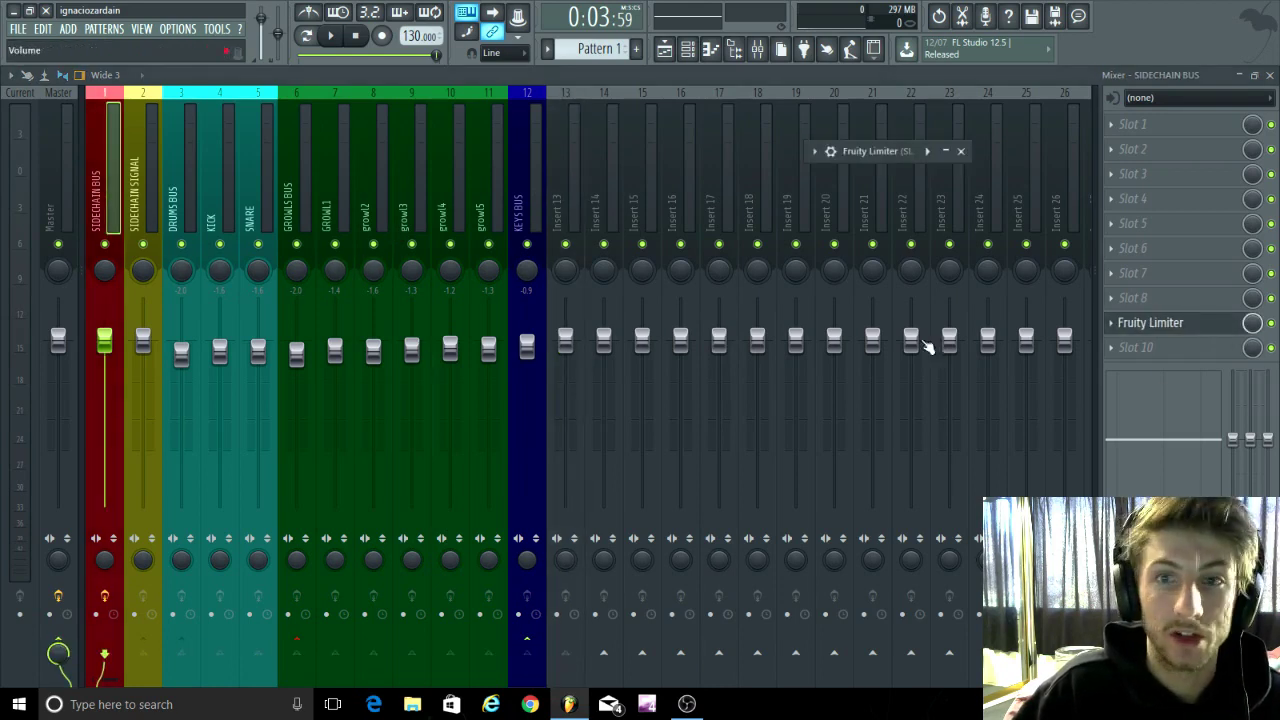
left_click(946, 150)
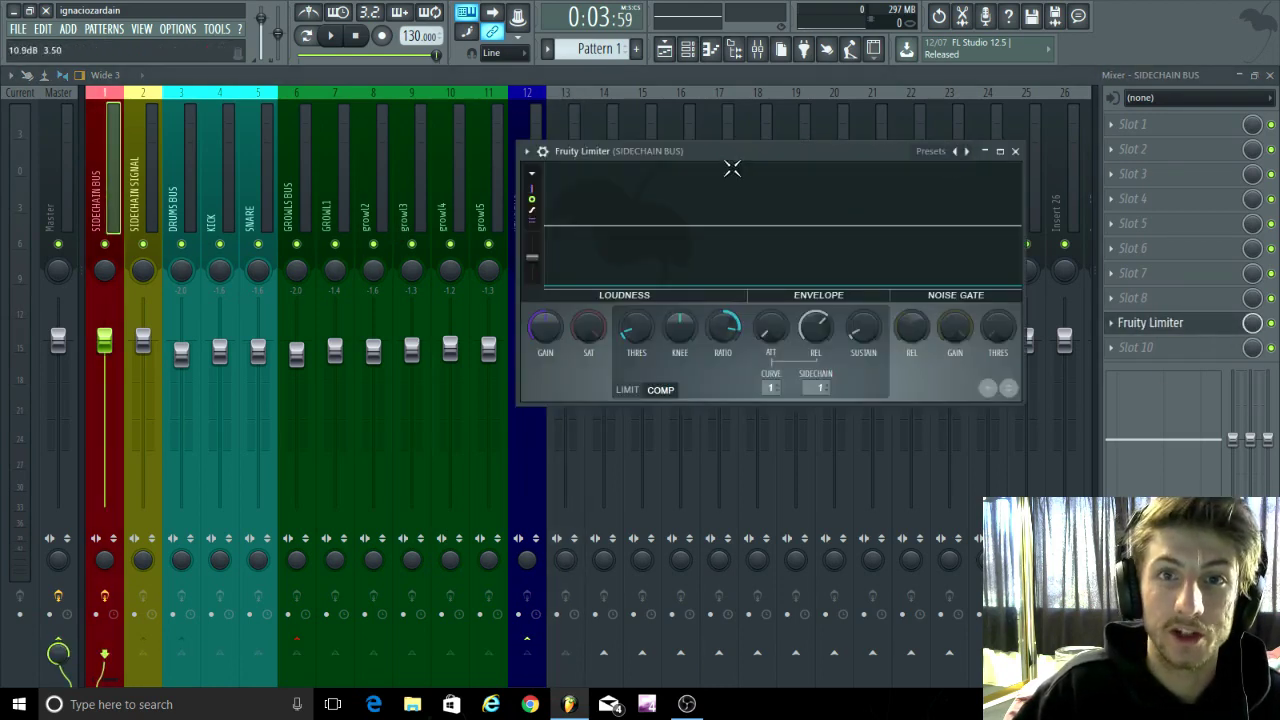
left_click_drag(720, 154, 694, 150)
left_click_drag(598, 337, 600, 318)
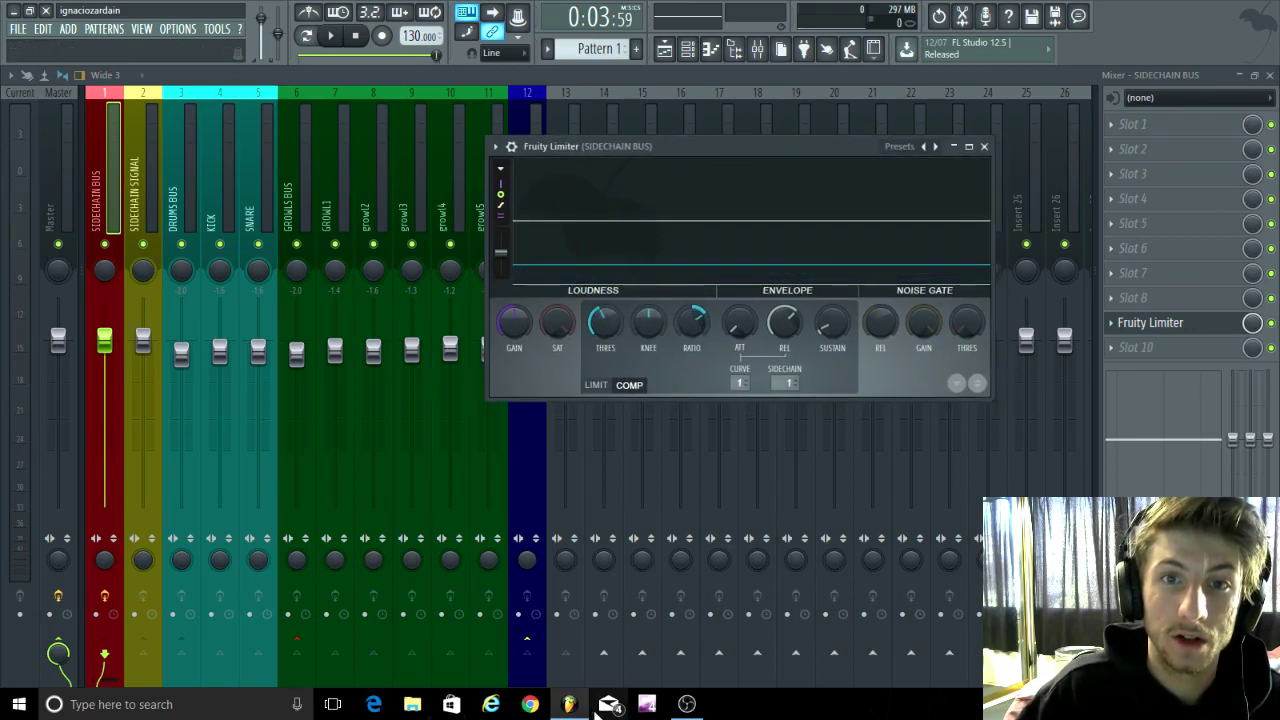
mouse_move(572, 708)
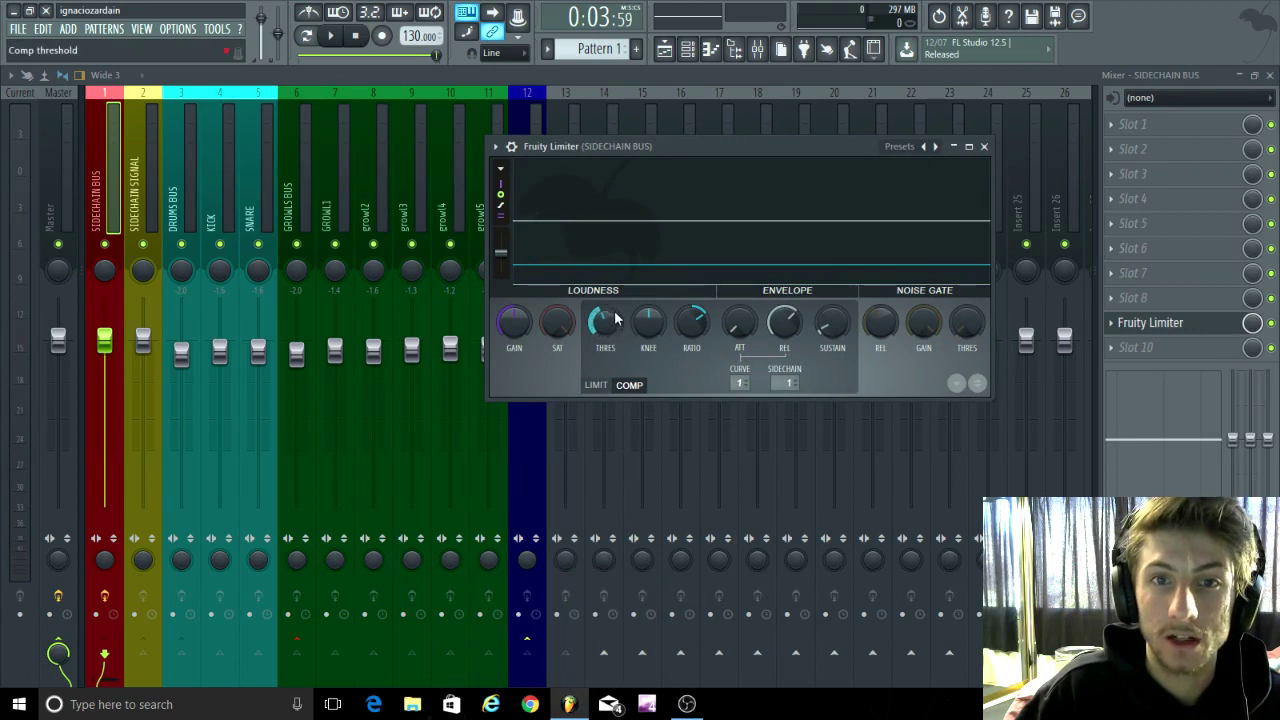
left_click_drag(604, 322, 606, 360)
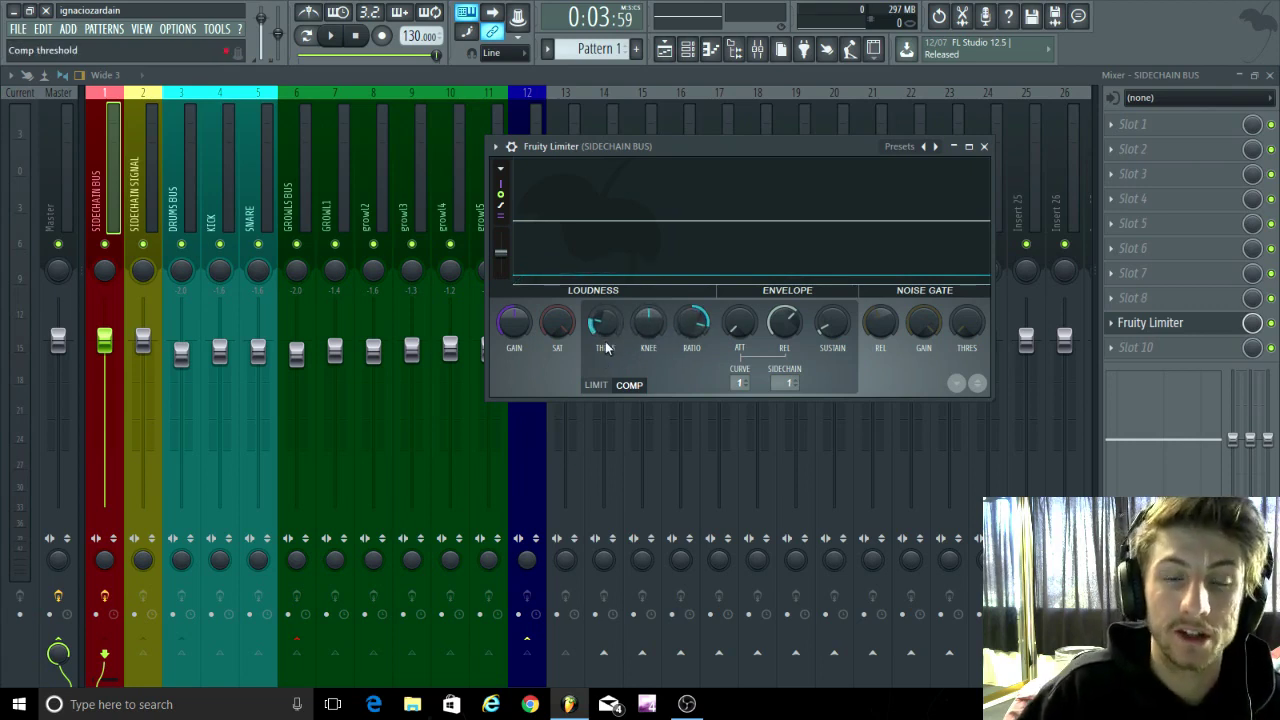
left_click_drag(605, 323, 611, 328)
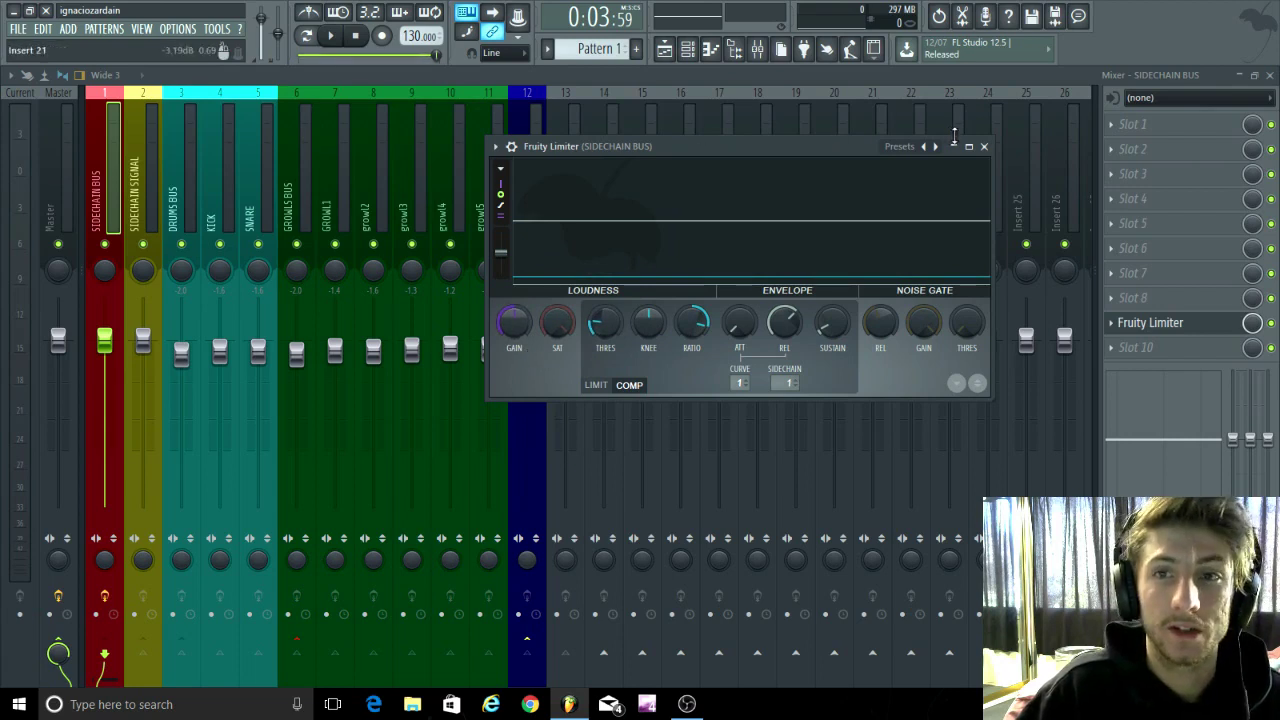
Step: Leave the limiter window collapsed to its title bar
left_click(955, 146)
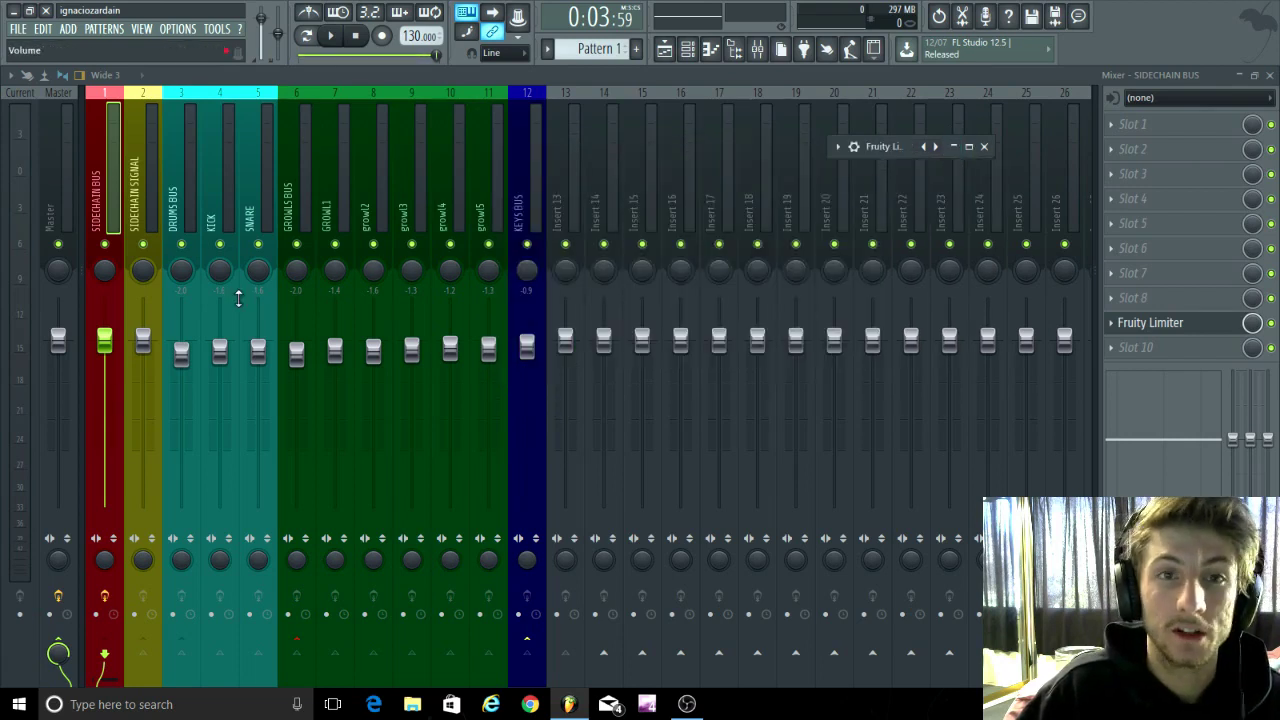
left_click(968, 147)
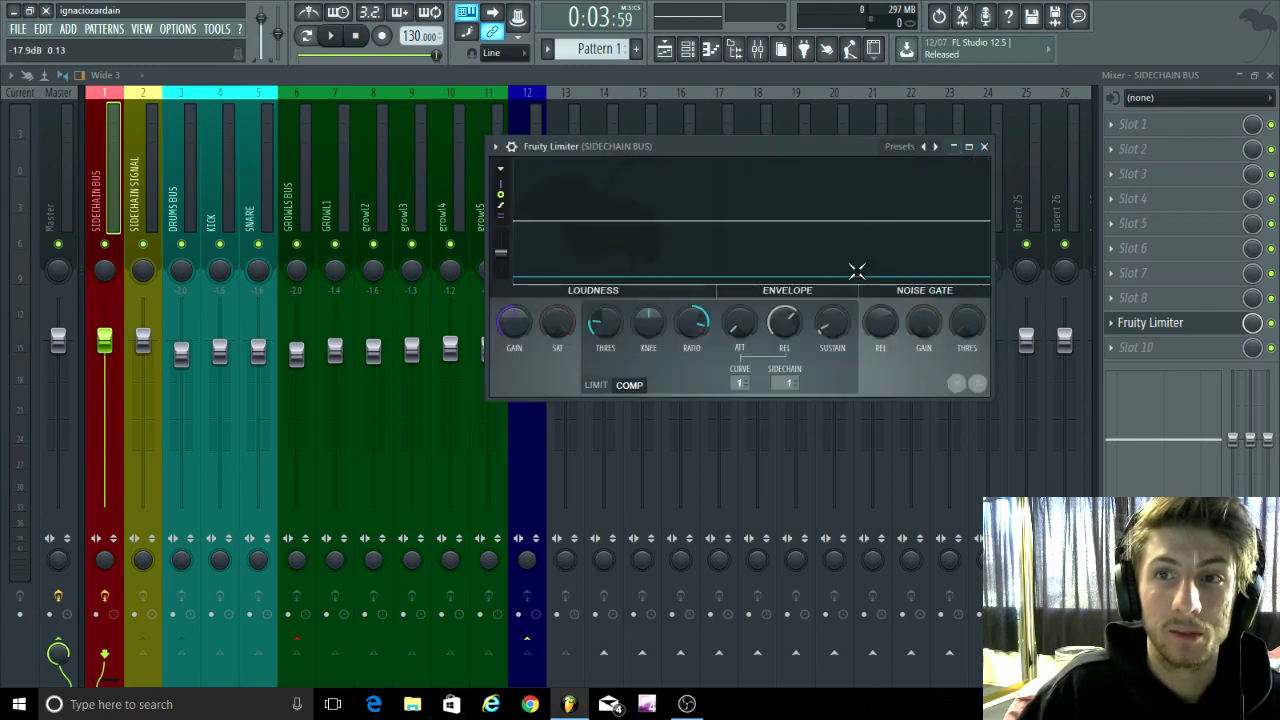
left_click(954, 147)
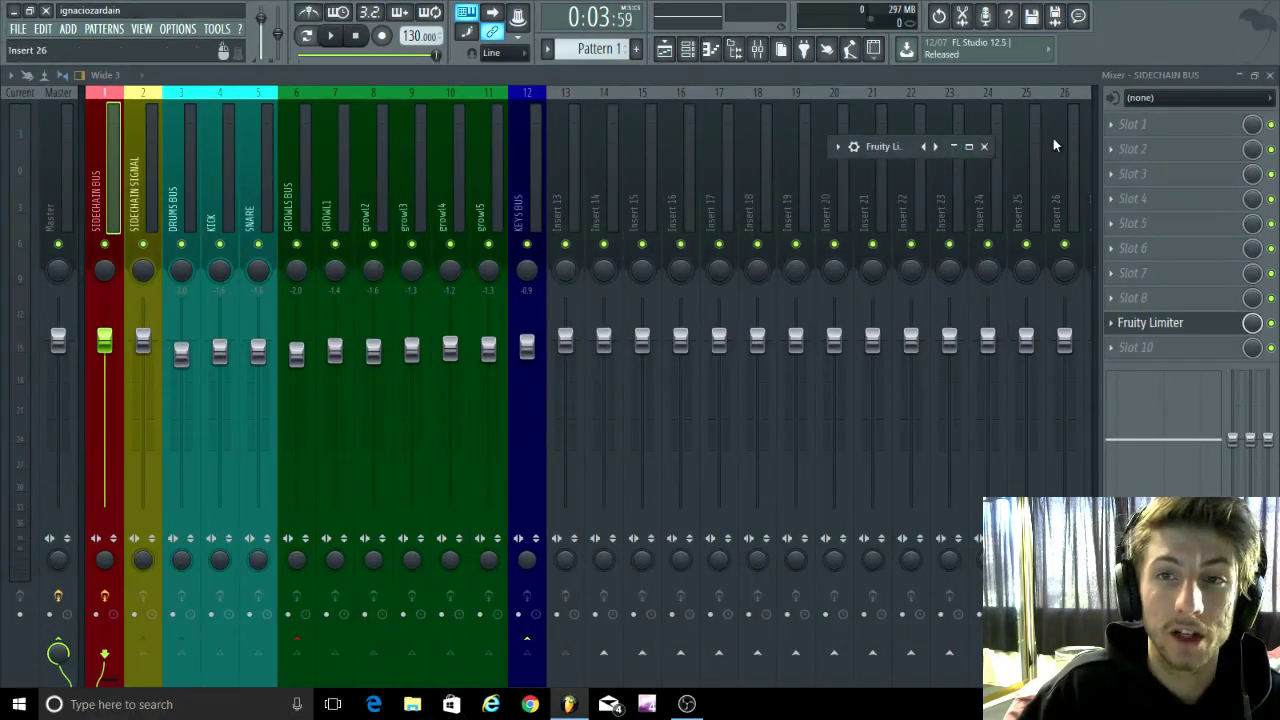
left_click(954, 147)
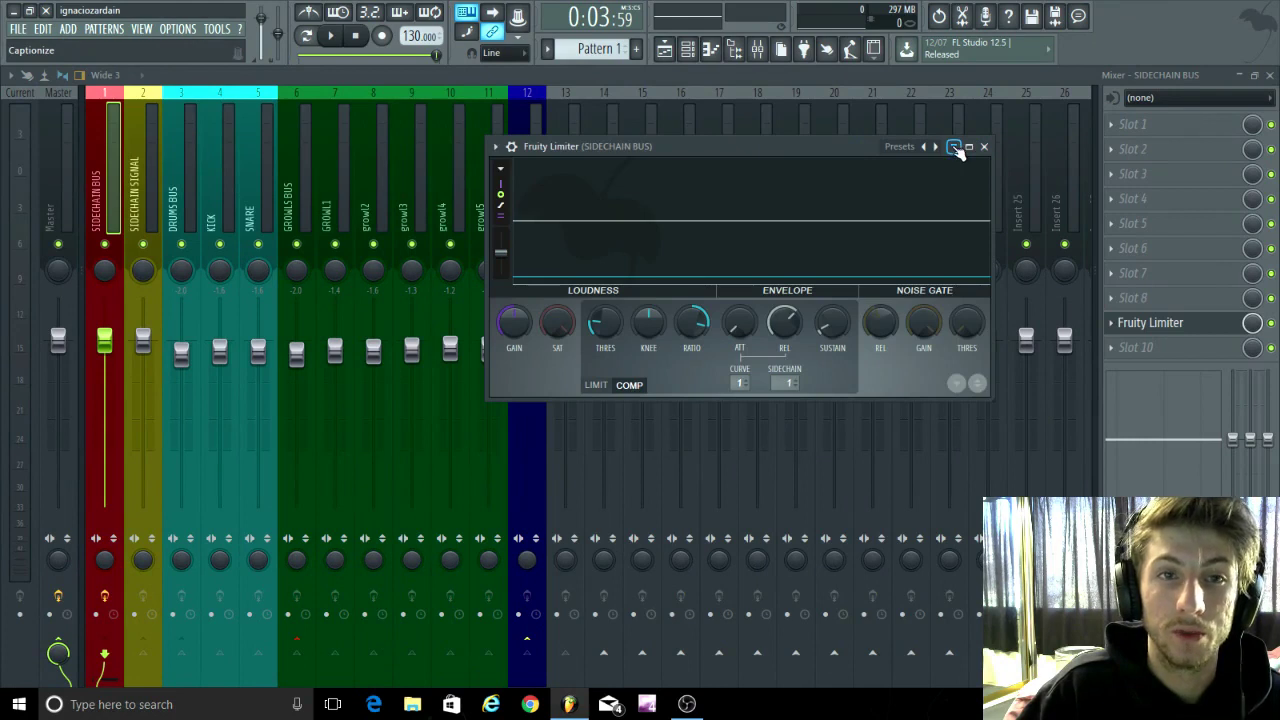
left_click(954, 147)
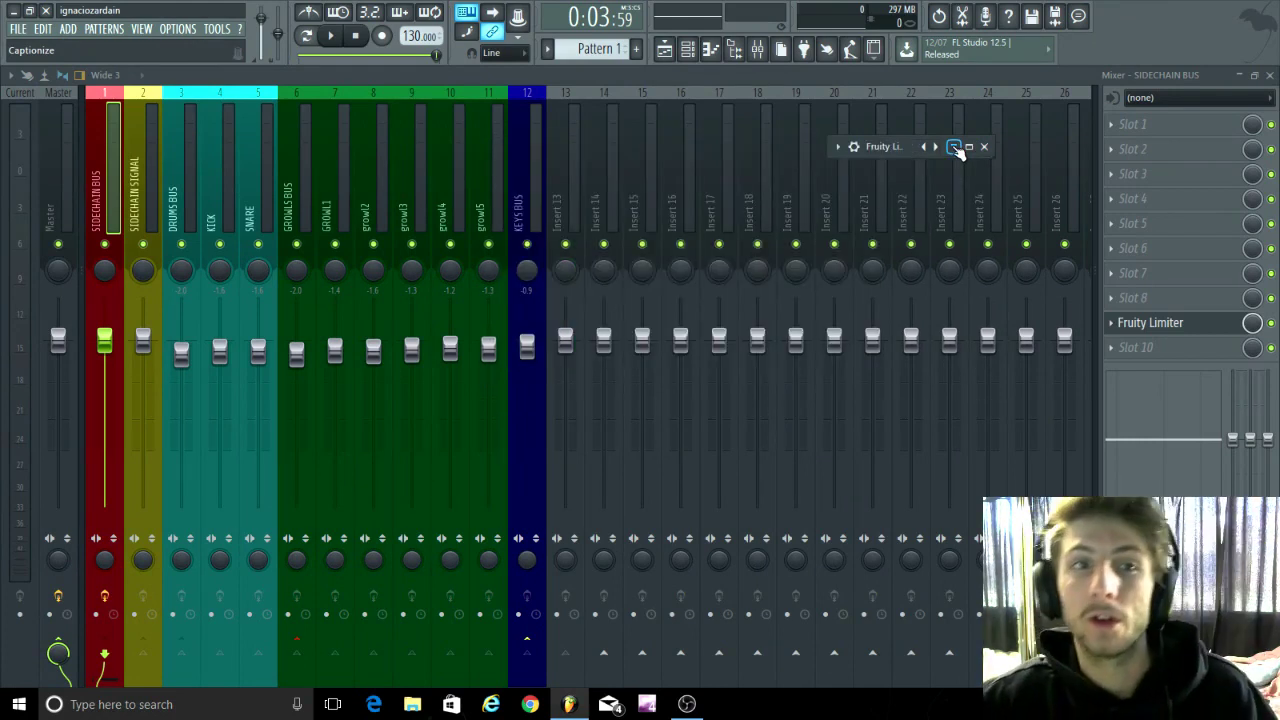